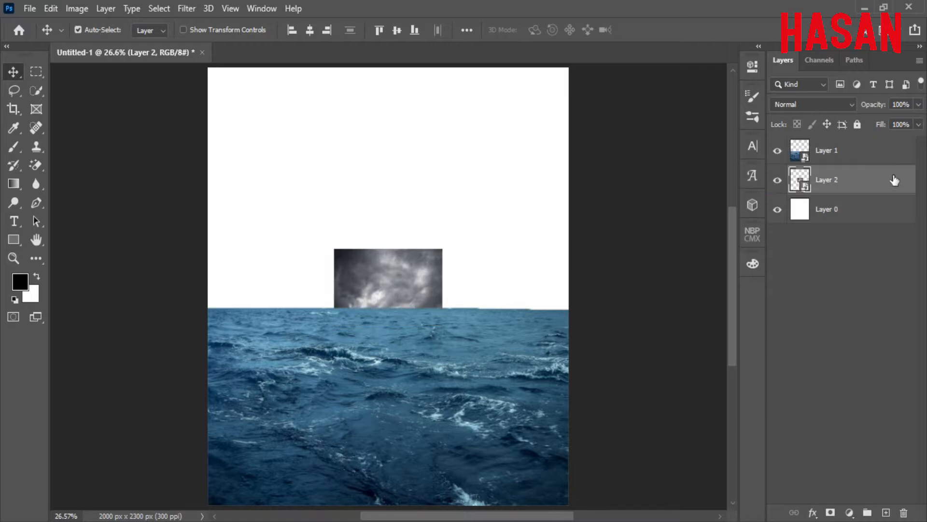
Enlarge the storm-cloud image to about 515% and position it to fill the area above the ocean horizon.
{"action": "key", "text": "ctrl+t"}
{"action": "left_click_drag", "start_coordinate": [443, 285], "coordinate": [619, 211]}
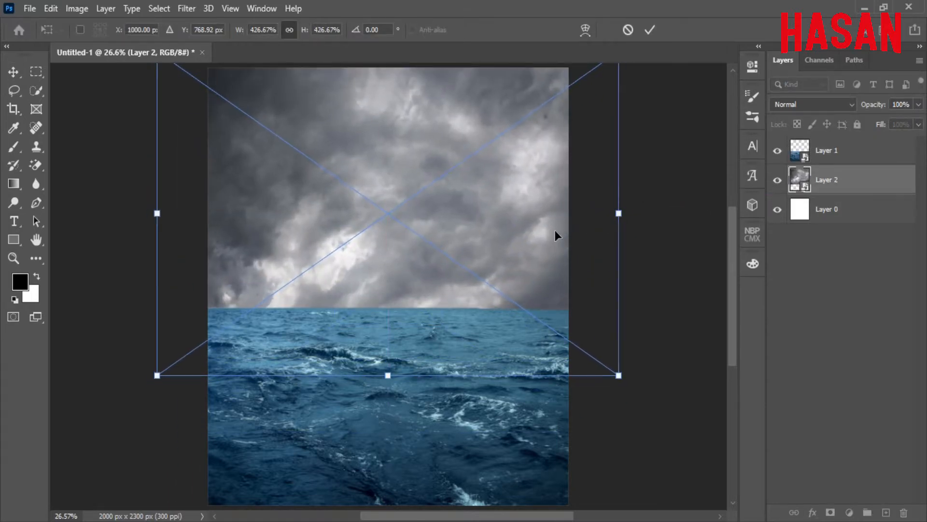
{"action": "scroll", "coordinate": [474, 259], "scroll_direction": "up", "scroll_amount": 2}
{"action": "left_click_drag", "start_coordinate": [475, 255], "coordinate": [474, 249]}
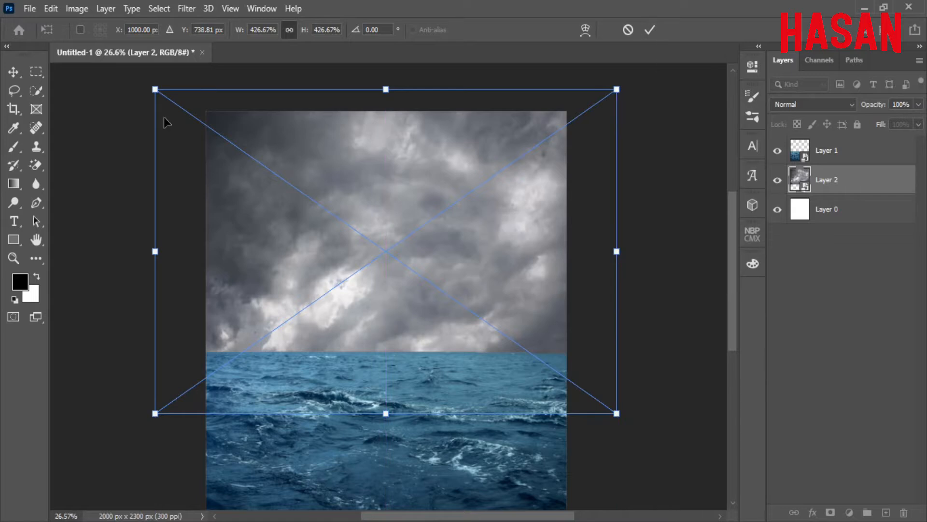
{"action": "left_click_drag", "start_coordinate": [155, 89], "coordinate": [97, 47]}
{"action": "left_click_drag", "start_coordinate": [292, 249], "coordinate": [352, 343]}
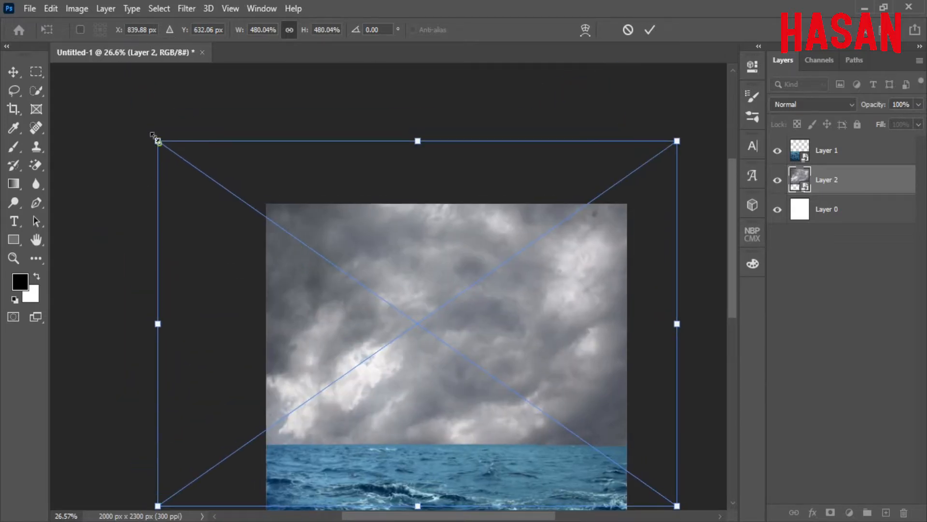
{"action": "left_click_drag", "start_coordinate": [154, 136], "coordinate": [116, 110]}
{"action": "left_click_drag", "start_coordinate": [448, 358], "coordinate": [461, 316]}
{"action": "left_click_drag", "start_coordinate": [445, 331], "coordinate": [445, 321]}
{"action": "left_click_drag", "start_coordinate": [441, 364], "coordinate": [425, 354]}
{"action": "left_click_drag", "start_coordinate": [384, 188], "coordinate": [378, 181]}
{"action": "left_click", "coordinate": [650, 30]}
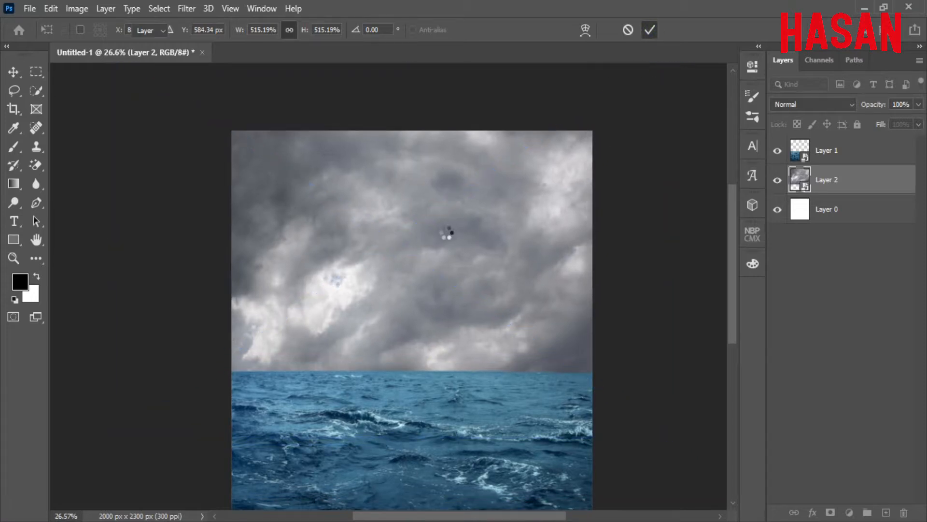
Add a Color Balance adjustment clipped to the cloud layer, shifting the midtones to about +22 blue and toward cyan.
{"action": "key", "text": "ctrl+0"}
{"action": "left_click", "coordinate": [850, 512]}
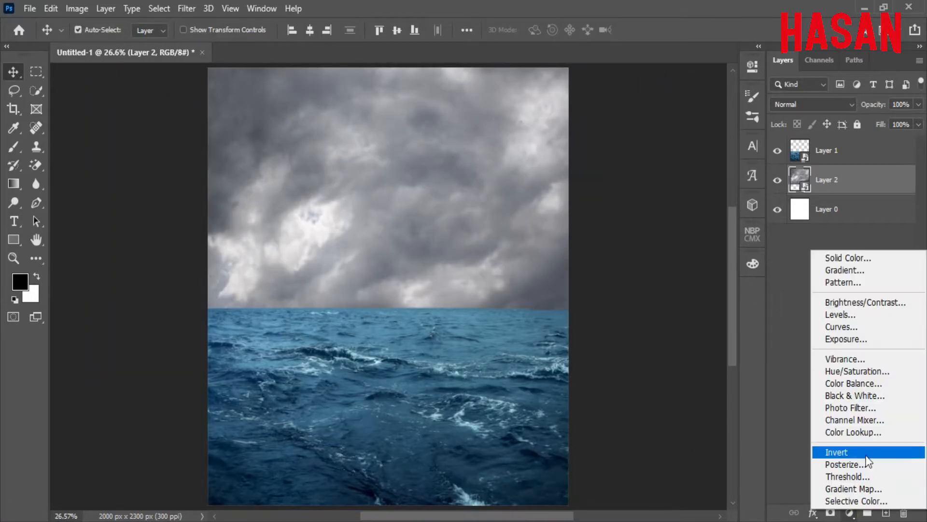
{"action": "left_click", "coordinate": [846, 384]}
{"action": "left_click_drag", "start_coordinate": [621, 190], "coordinate": [631, 188]}
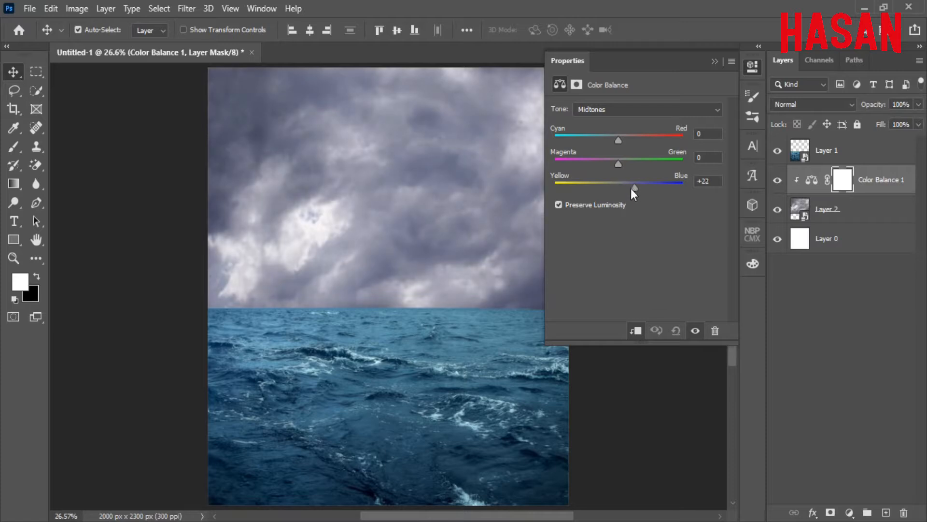
{"action": "left_click_drag", "start_coordinate": [618, 140], "coordinate": [598, 138]}
Shift the Color Balance shadows to +12 on Yellow-Blue and -30 on Cyan-Red.
{"action": "left_click_drag", "start_coordinate": [622, 170], "coordinate": [625, 189]}
{"action": "left_click", "coordinate": [657, 109]}
{"action": "left_click", "coordinate": [655, 121]}
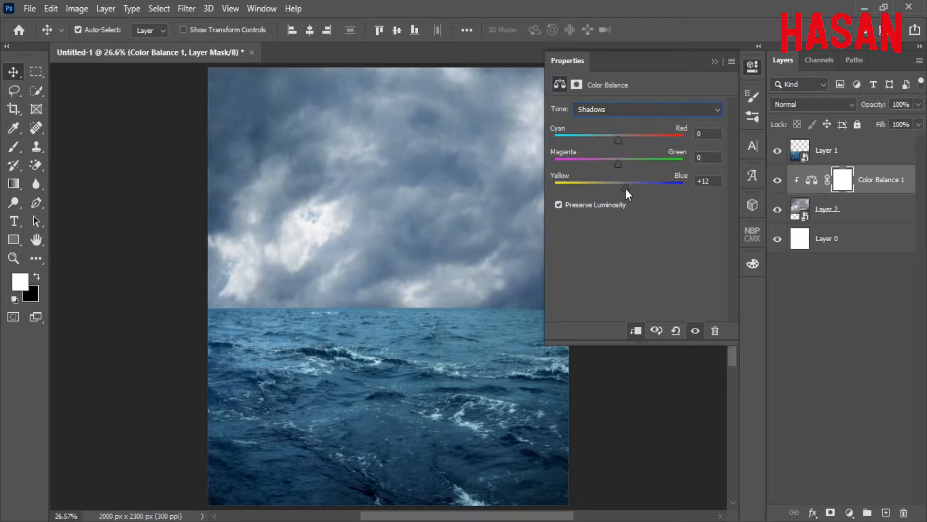
{"action": "left_click_drag", "start_coordinate": [618, 140], "coordinate": [598, 149]}
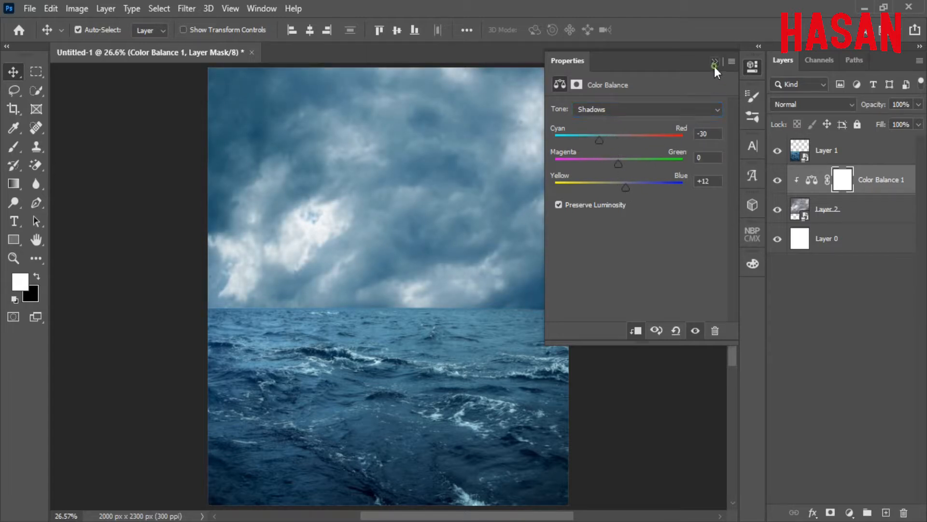
{"action": "left_click", "coordinate": [714, 63]}
Combine the cloud layer and its Color Balance adjustment into a single smart object named Sky.
{"action": "left_click", "coordinate": [873, 214]}
{"action": "left_click", "coordinate": [867, 512]}
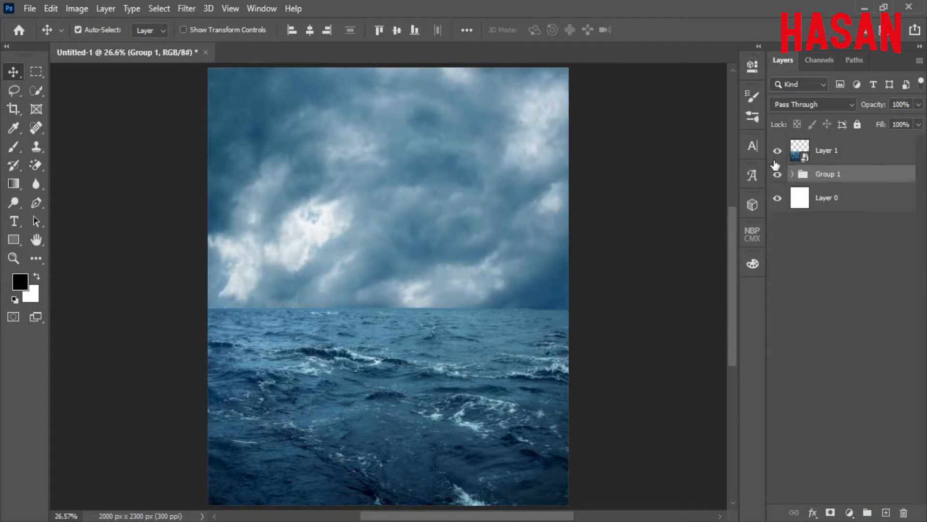
{"action": "left_click", "coordinate": [588, 306]}
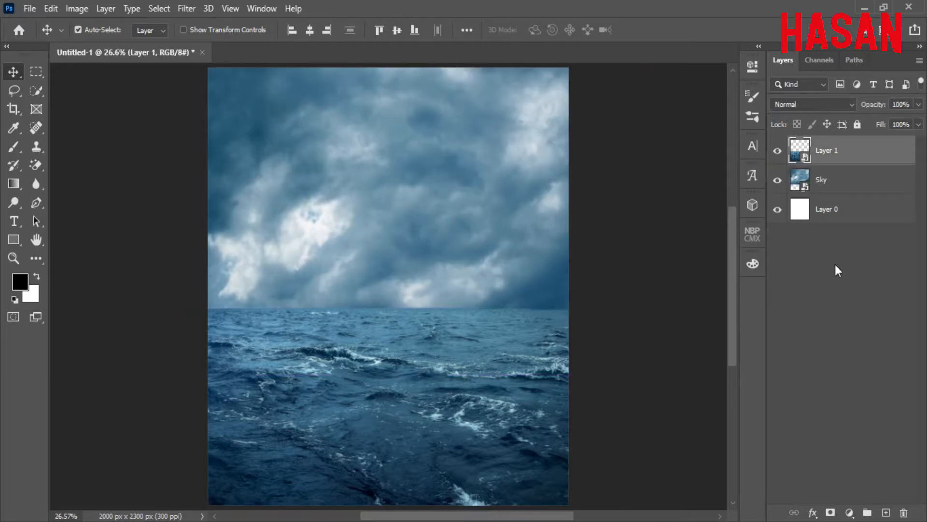
Mask the ocean layer with a black-to-transparent linear gradient so that its horizon fades softly into the sky.
{"action": "left_click", "coordinate": [830, 512]}
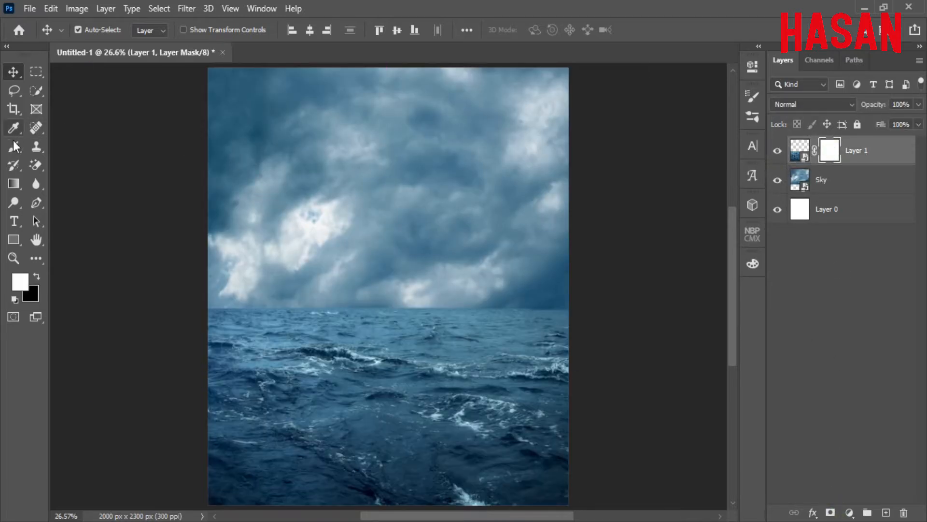
{"action": "left_click", "coordinate": [14, 184]}
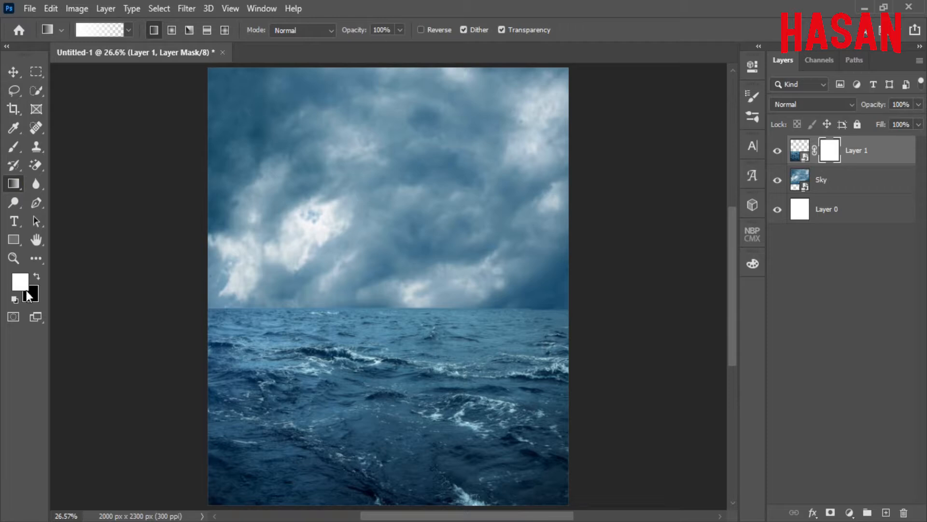
{"action": "scroll", "coordinate": [419, 248], "scroll_direction": "down", "scroll_amount": 1}
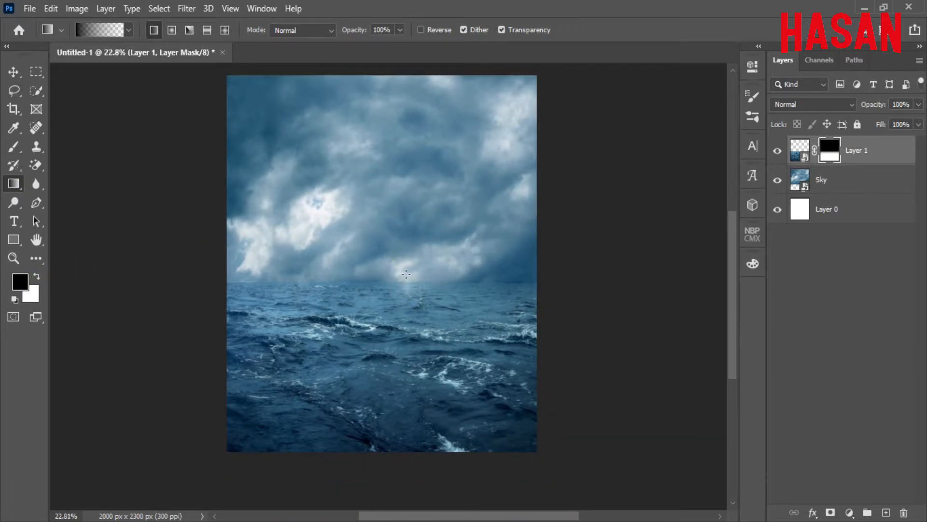
{"action": "left_click", "coordinate": [22, 71]}
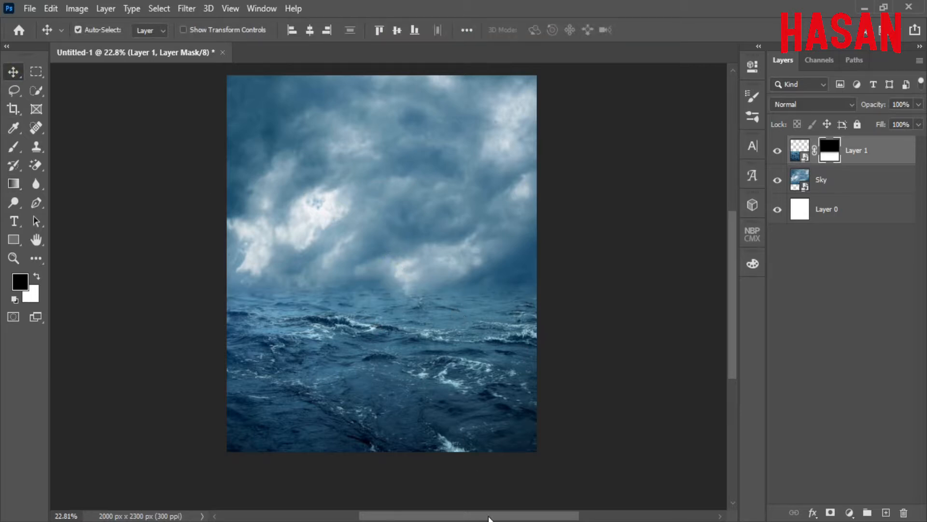
Open the mountain photo, hide its original background layer and copy the rock cutout into the Untitled-1 composite.
{"action": "mouse_move", "coordinate": [490, 521]}
{"action": "left_click", "coordinate": [749, 479]}
{"action": "left_click_drag", "start_coordinate": [447, 120], "coordinate": [452, 54]}
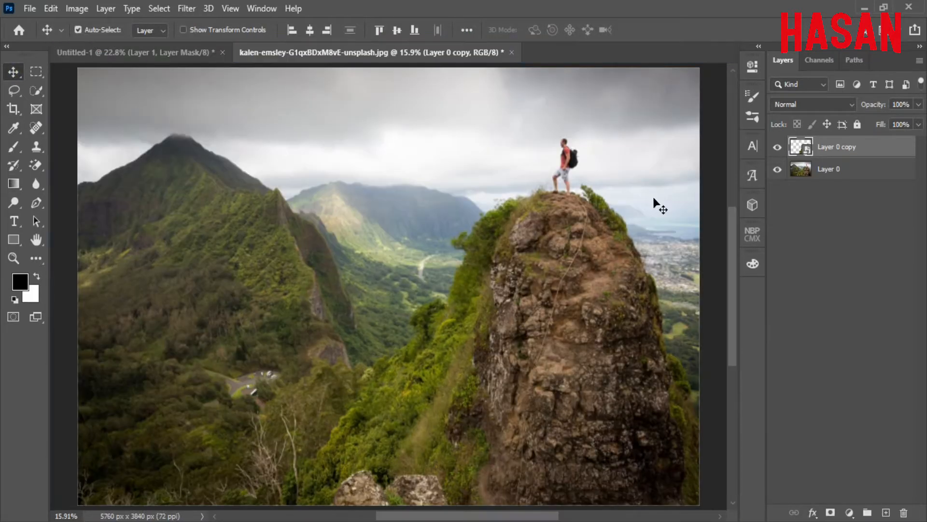
{"action": "left_click", "coordinate": [779, 169]}
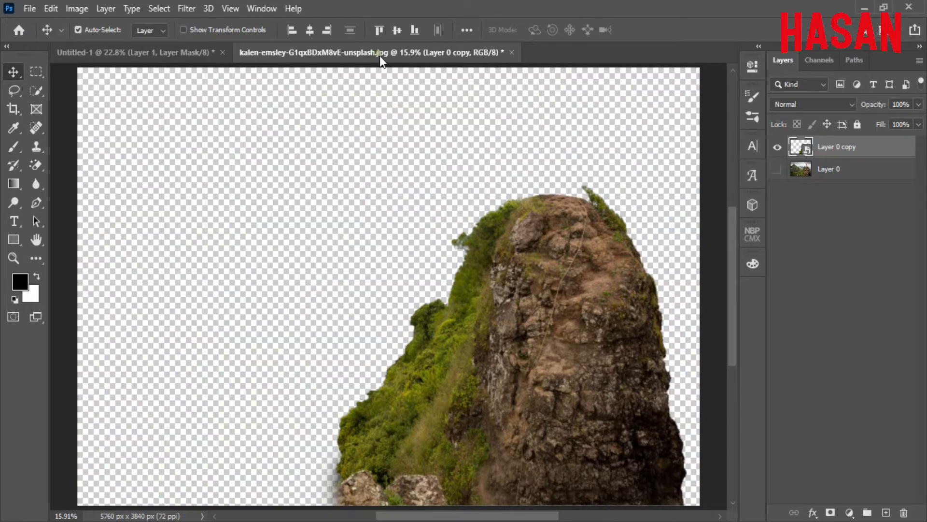
{"action": "left_click_drag", "start_coordinate": [379, 56], "coordinate": [554, 71]}
{"action": "left_click_drag", "start_coordinate": [835, 300], "coordinate": [372, 186]}
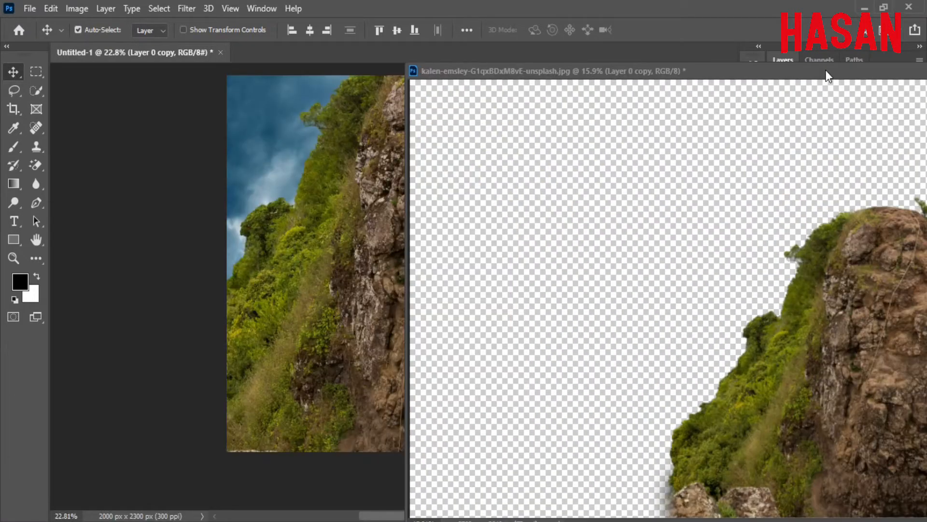
{"action": "left_click_drag", "start_coordinate": [826, 71], "coordinate": [580, 90]}
{"action": "left_click", "coordinate": [735, 89]}
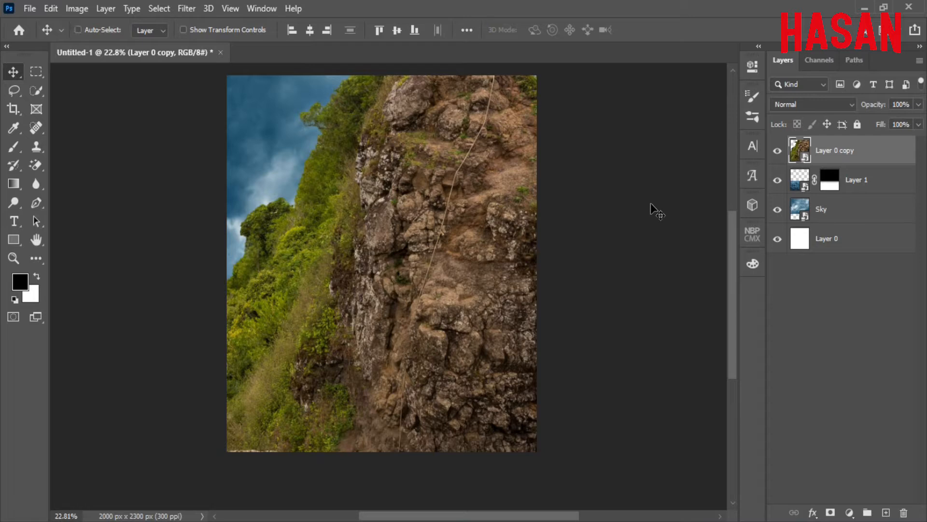
Scale down the rock cutout and place it in the ocean, slightly right of the canvas centre.
{"action": "key", "text": "ctrl+t"}
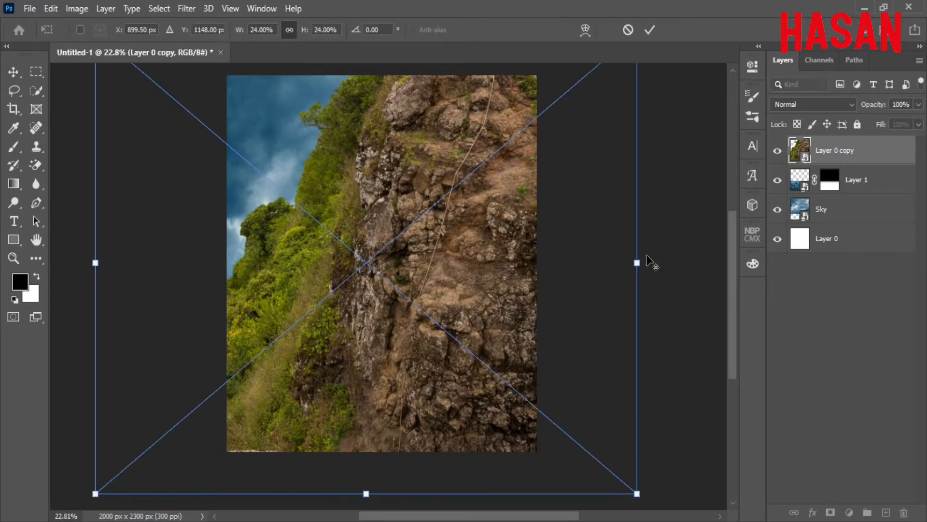
{"action": "left_click_drag", "start_coordinate": [637, 263], "coordinate": [487, 273]}
{"action": "left_click_drag", "start_coordinate": [433, 261], "coordinate": [530, 316]}
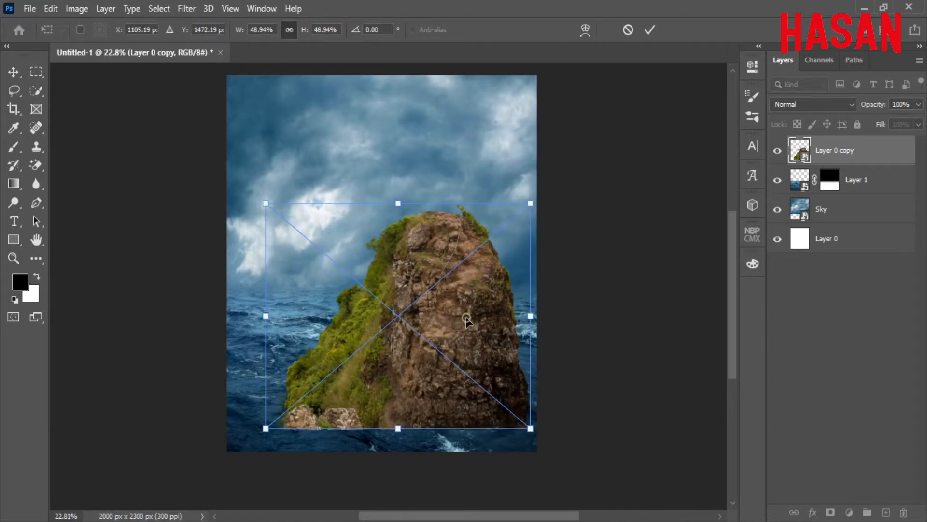
{"action": "left_click_drag", "start_coordinate": [466, 317], "coordinate": [463, 333]}
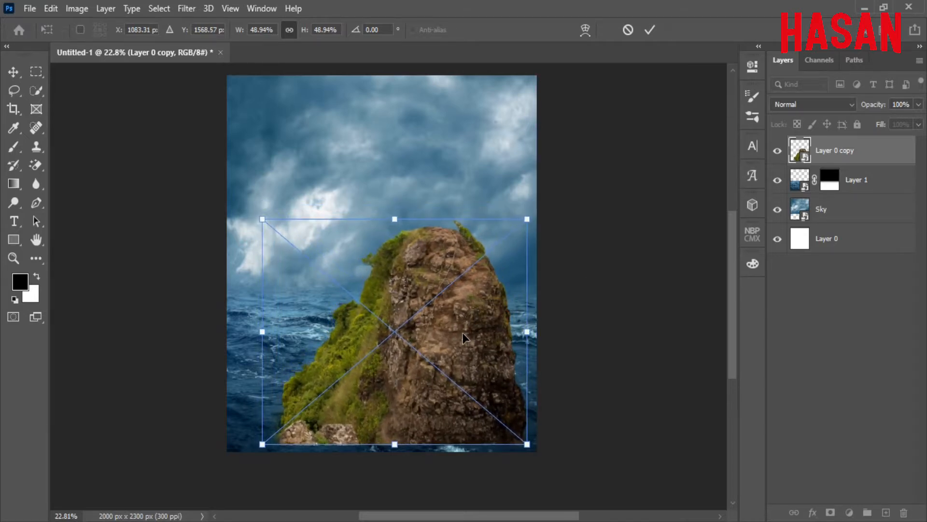
{"action": "scroll", "coordinate": [462, 333], "scroll_direction": "up", "scroll_amount": 1}
{"action": "left_click_drag", "start_coordinate": [552, 364], "coordinate": [557, 365]}
{"action": "left_click_drag", "start_coordinate": [488, 364], "coordinate": [488, 362]}
{"action": "left_click_drag", "start_coordinate": [558, 363], "coordinate": [540, 364]}
{"action": "mouse_move", "coordinate": [475, 339]}
{"action": "left_mouse_down"}
{"action": "mouse_move", "coordinate": [477, 348]}
{"action": "mouse_move", "coordinate": [484, 341]}
{"action": "left_mouse_up"}
{"action": "left_click", "coordinate": [650, 30]}
Add a mask to the rock layer and fade its base into the water with a soft black brush at 7% flow.
{"action": "left_click", "coordinate": [831, 512]}
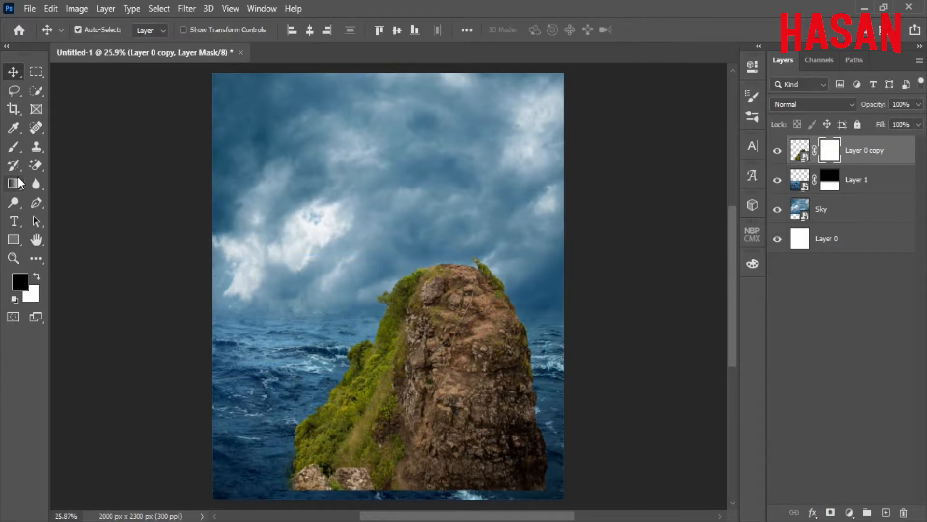
{"action": "left_click", "coordinate": [14, 146]}
{"action": "right_click", "coordinate": [388, 303]}
{"action": "left_click", "coordinate": [769, 6]}
{"action": "left_click_drag", "start_coordinate": [354, 27], "coordinate": [317, 32]}
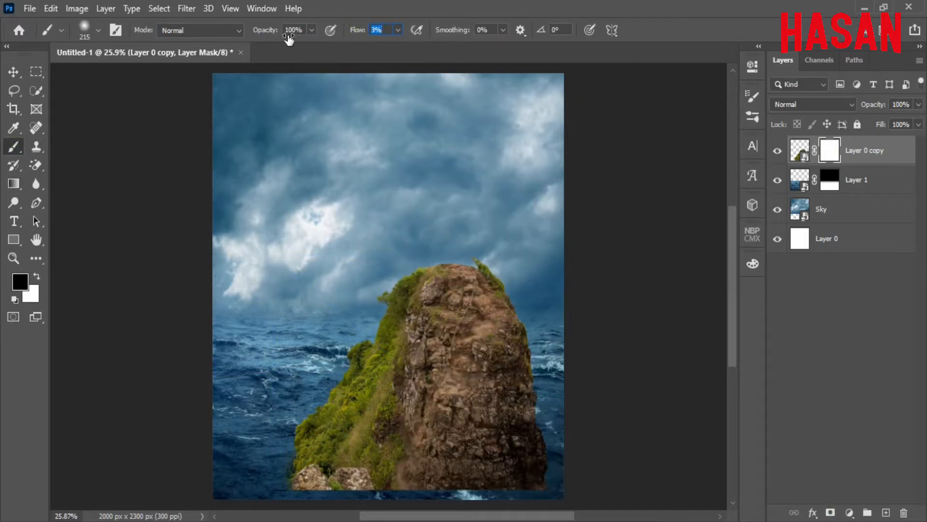
{"action": "left_click_drag", "start_coordinate": [421, 191], "coordinate": [417, 142]}
{"action": "left_click_drag", "start_coordinate": [542, 341], "coordinate": [511, 379]}
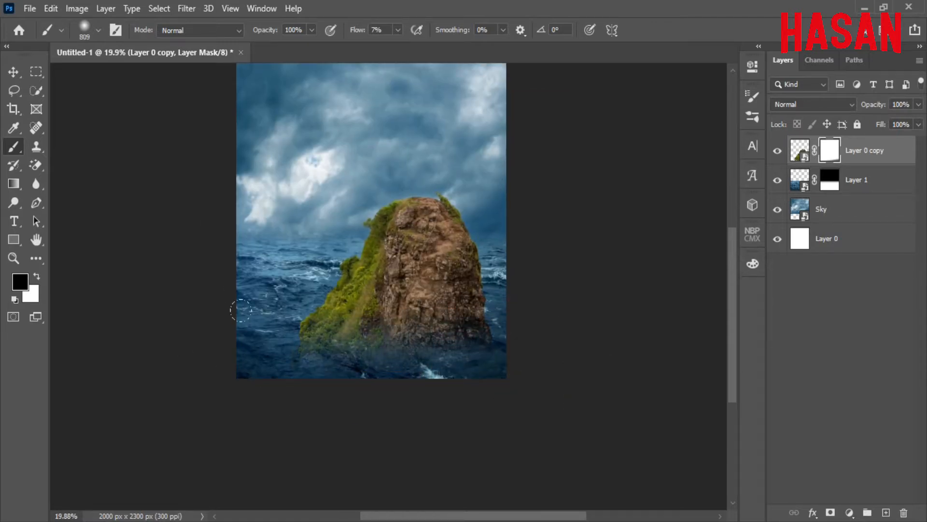
Refine the mask along the rock's waterline with a smaller soft brush, size 221, at 7% flow.
{"action": "key", "text": "ctrl+0"}
{"action": "scroll", "coordinate": [451, 269], "scroll_direction": "down", "scroll_amount": 2}
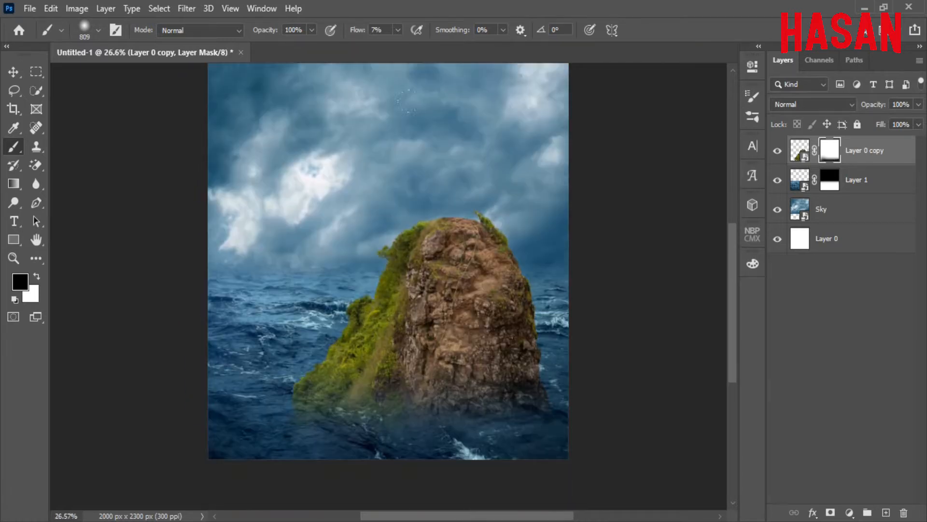
{"action": "left_click_drag", "start_coordinate": [497, 319], "coordinate": [450, 328]}
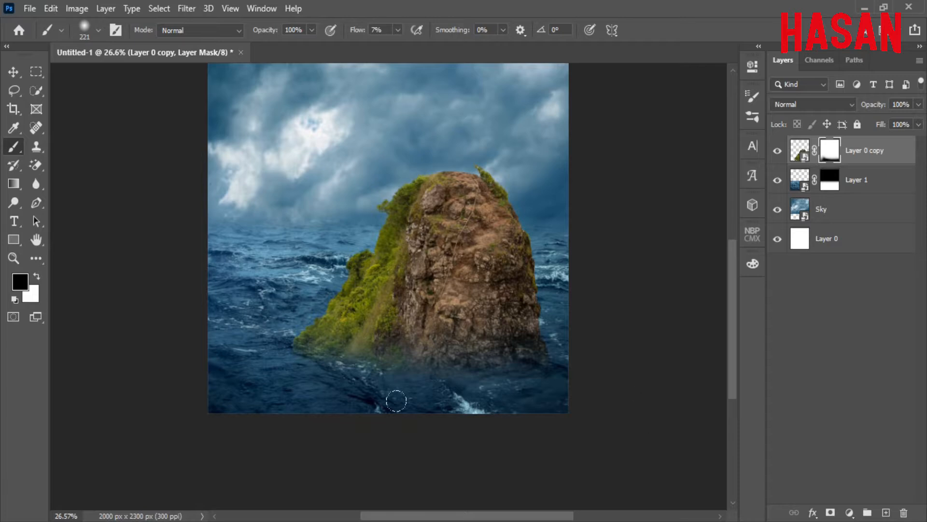
{"action": "scroll", "coordinate": [396, 401], "scroll_direction": "up", "scroll_amount": 2}
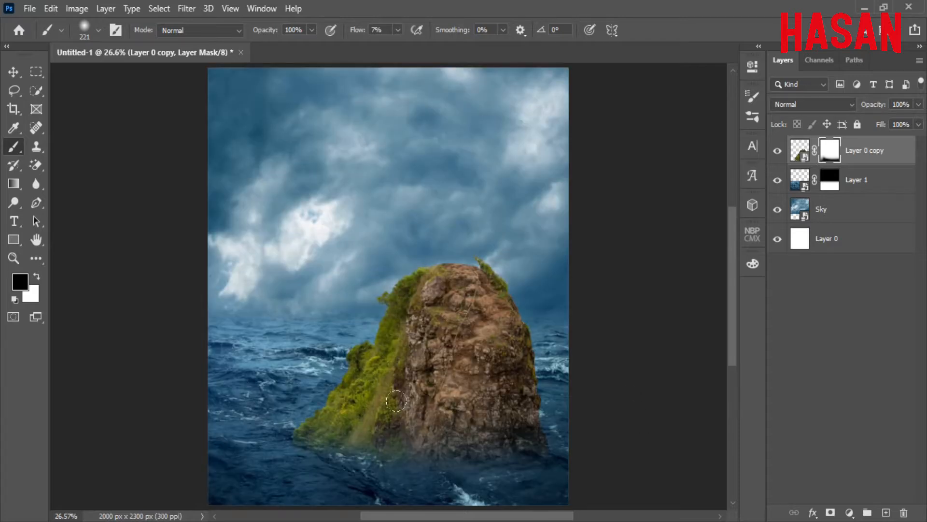
{"action": "left_click", "coordinate": [13, 73]}
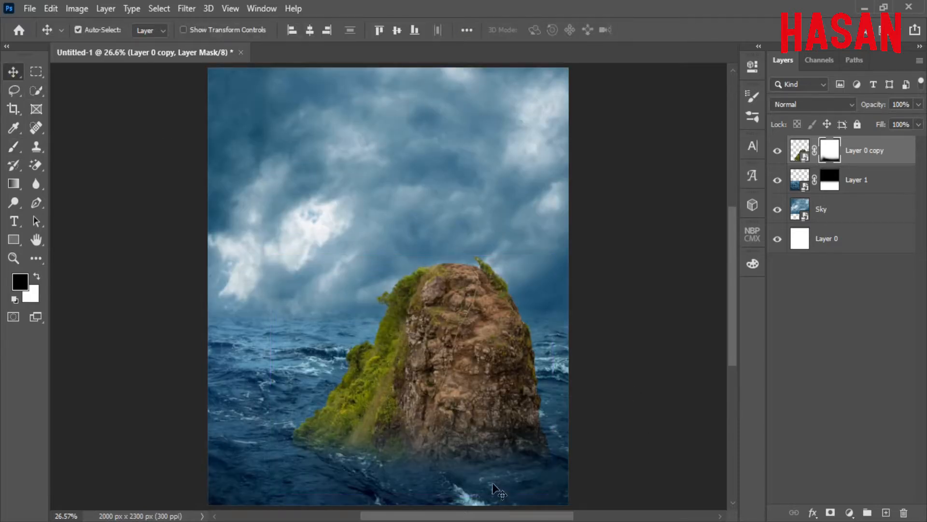
Open snake-3552377_1920.png as a separate document.
{"action": "mouse_move", "coordinate": [667, 493]}
{"action": "left_click", "coordinate": [791, 471]}
{"action": "left_click_drag", "start_coordinate": [468, 81], "coordinate": [461, 54]}
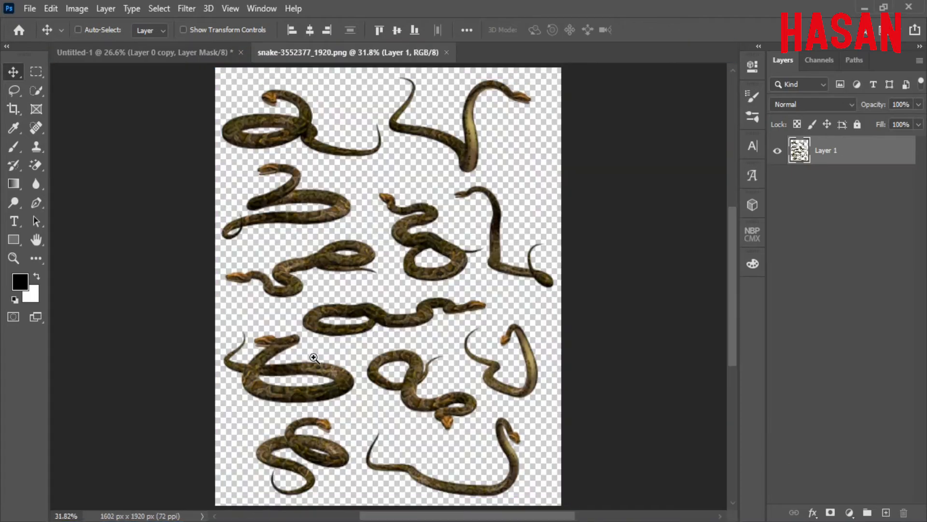
Lasso only the ring-shaped coil of the lower-left snake, leaving out its head and tail.
{"action": "left_click_drag", "start_coordinate": [311, 357], "coordinate": [434, 340]}
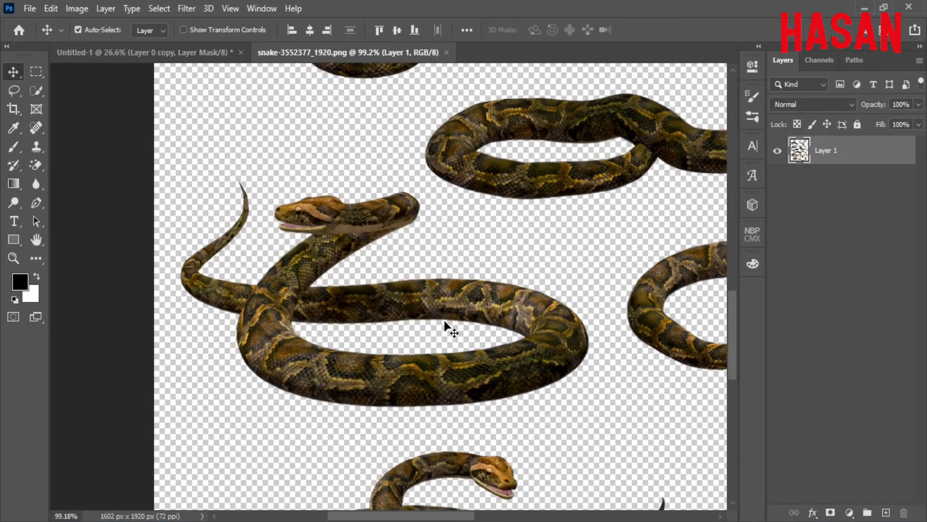
{"action": "key", "text": "l"}
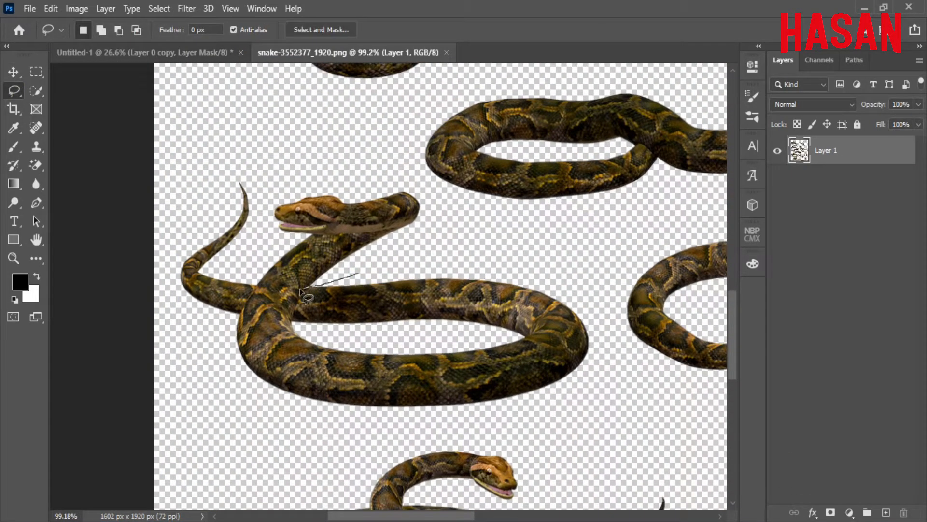
{"action": "left_click_drag", "start_coordinate": [581, 297], "coordinate": [372, 268]}
{"action": "left_click_drag", "start_coordinate": [225, 331], "coordinate": [260, 291]}
{"action": "left_click_drag", "start_coordinate": [284, 260], "coordinate": [288, 246]}
{"action": "key", "text": "ctrl+0"}
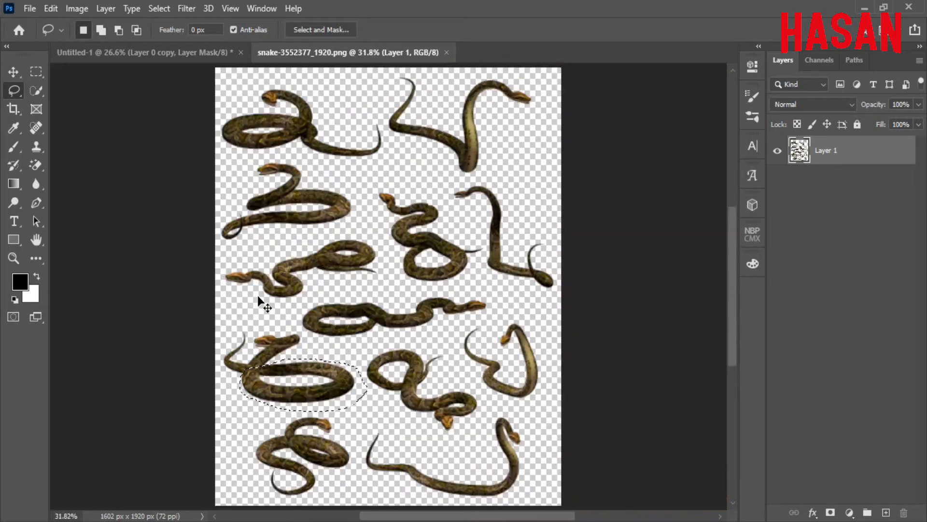
Copy the selected snake coil into the Untitled-1 composite and convert its layer to a smart object.
{"action": "key", "text": "v"}
{"action": "left_click_drag", "start_coordinate": [386, 53], "coordinate": [635, 24]}
{"action": "left_click_drag", "start_coordinate": [581, 360], "coordinate": [361, 368]}
{"action": "left_click", "coordinate": [790, 22]}
{"action": "right_click", "coordinate": [868, 151]}
{"action": "left_click", "coordinate": [770, 197]}
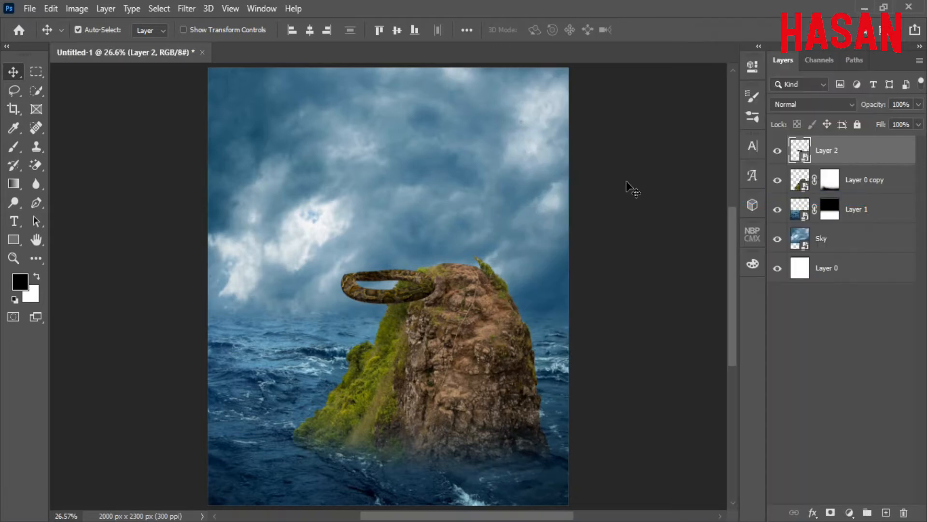
Enlarge the snake coil to about 271% and position it around the lower part of the rock.
{"action": "key", "text": "ctrl+t"}
{"action": "left_click_drag", "start_coordinate": [436, 287], "coordinate": [454, 290]}
{"action": "left_click_drag", "start_coordinate": [430, 287], "coordinate": [489, 389]}
{"action": "left_click_drag", "start_coordinate": [512, 389], "coordinate": [572, 386]}
{"action": "mouse_move", "coordinate": [531, 395]}
{"action": "left_mouse_down"}
{"action": "mouse_move", "coordinate": [520, 395]}
{"action": "mouse_move", "coordinate": [515, 413]}
{"action": "mouse_move", "coordinate": [578, 405]}
{"action": "mouse_move", "coordinate": [544, 405]}
{"action": "left_mouse_up"}
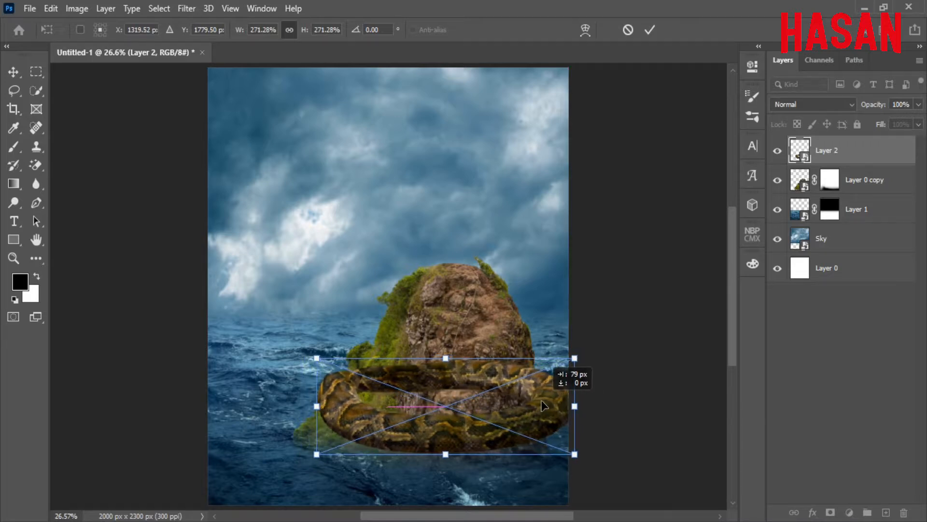
{"action": "left_click", "coordinate": [649, 30]}
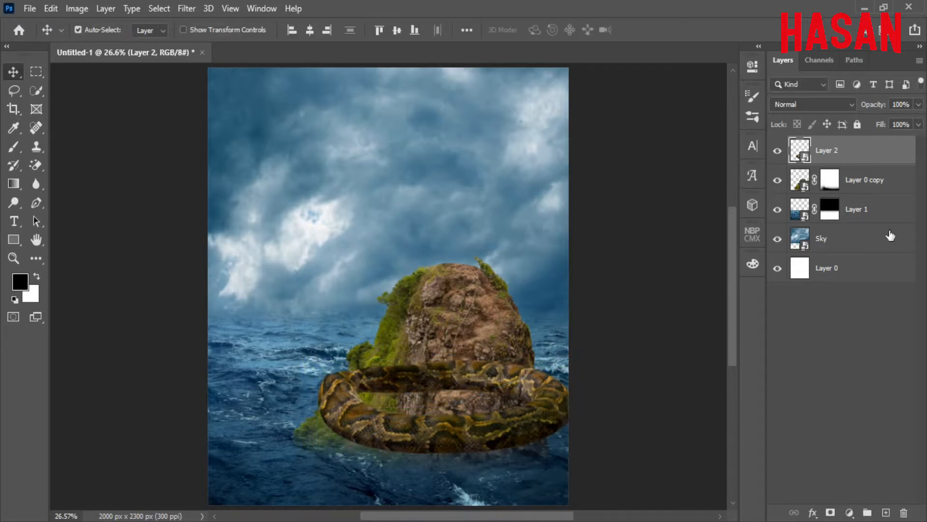
Add a layer mask to Layer 2 and paint black at 20% flow over the rear coil section crossing the rock.
{"action": "key", "text": "b"}
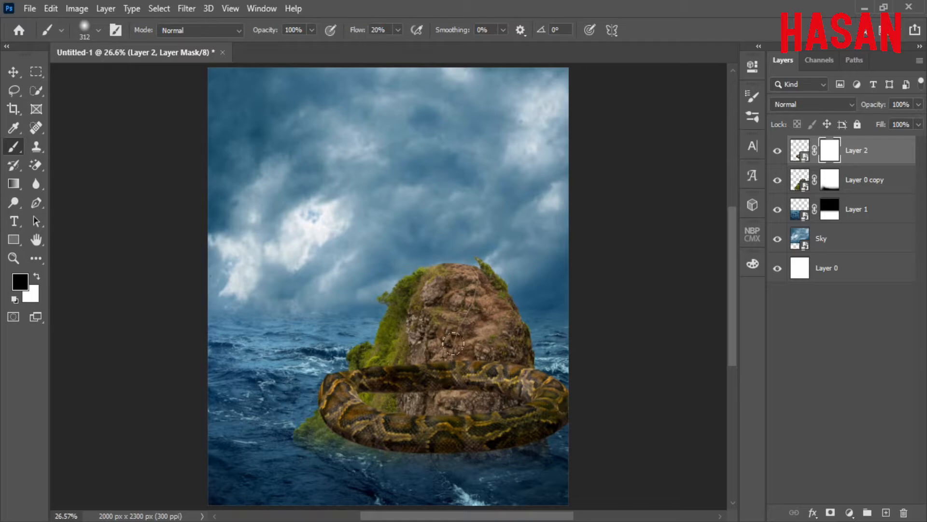
{"action": "left_click_drag", "start_coordinate": [453, 343], "coordinate": [482, 355]}
{"action": "left_click_drag", "start_coordinate": [383, 353], "coordinate": [488, 389]}
{"action": "scroll", "coordinate": [468, 355], "scroll_direction": "up", "scroll_amount": 4}
{"action": "left_click_drag", "start_coordinate": [472, 334], "coordinate": [360, 251]}
{"action": "mouse_move", "coordinate": [464, 321]}
{"action": "left_mouse_down"}
{"action": "mouse_move", "coordinate": [413, 275]}
{"action": "mouse_move", "coordinate": [537, 271]}
{"action": "left_mouse_up"}
{"action": "scroll", "coordinate": [316, 313], "scroll_direction": "up", "scroll_amount": 4}
{"action": "left_click_drag", "start_coordinate": [448, 281], "coordinate": [403, 281]}
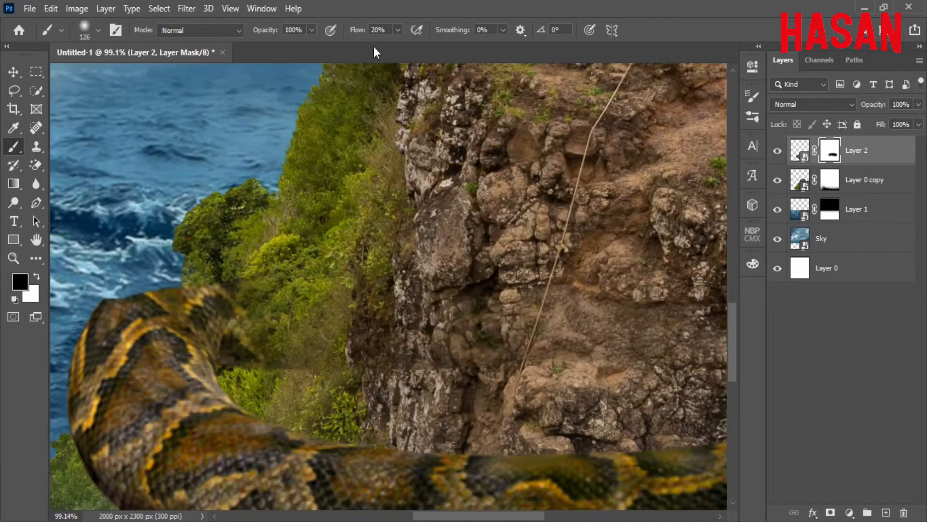
Set the brush flow to 35%, mask out the remaining rear coil over the rock and foliage edges, and clear the selection.
{"action": "mouse_move", "coordinate": [351, 310]}
{"action": "left_mouse_down"}
{"action": "mouse_move", "coordinate": [270, 329]}
{"action": "mouse_move", "coordinate": [251, 272]}
{"action": "left_mouse_up"}
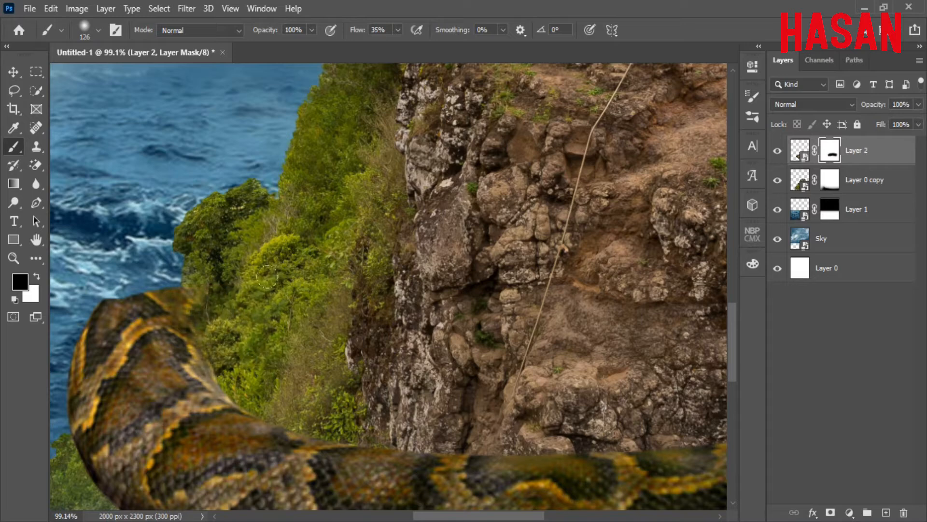
{"action": "mouse_move", "coordinate": [236, 306]}
{"action": "left_mouse_down"}
{"action": "mouse_move", "coordinate": [405, 259]}
{"action": "mouse_move", "coordinate": [351, 309]}
{"action": "mouse_move", "coordinate": [340, 266]}
{"action": "left_mouse_up"}
{"action": "scroll", "coordinate": [497, 354], "scroll_direction": "down", "scroll_amount": 6}
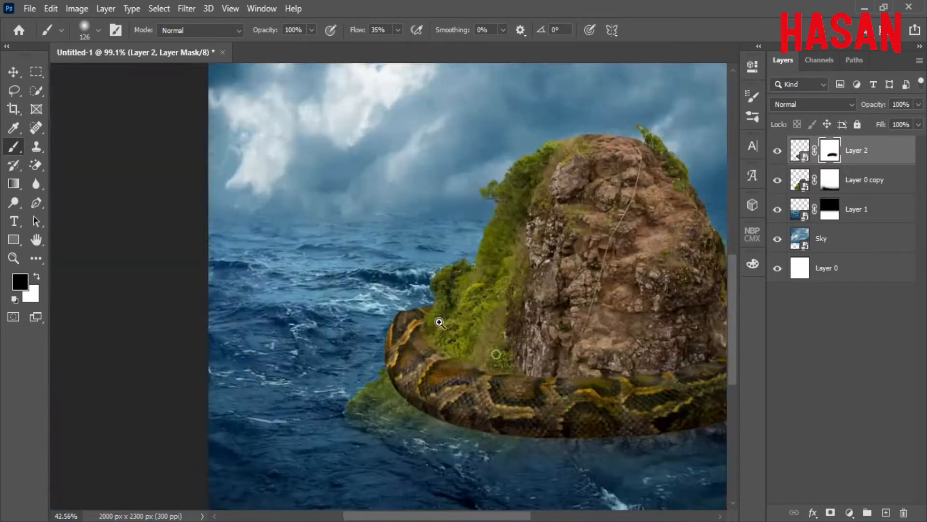
{"action": "left_click_drag", "start_coordinate": [497, 354], "coordinate": [384, 347]}
{"action": "scroll", "coordinate": [594, 385], "scroll_direction": "up", "scroll_amount": 5}
{"action": "left_click_drag", "start_coordinate": [520, 242], "coordinate": [544, 299]}
{"action": "scroll", "coordinate": [423, 334], "scroll_direction": "down", "scroll_amount": 8}
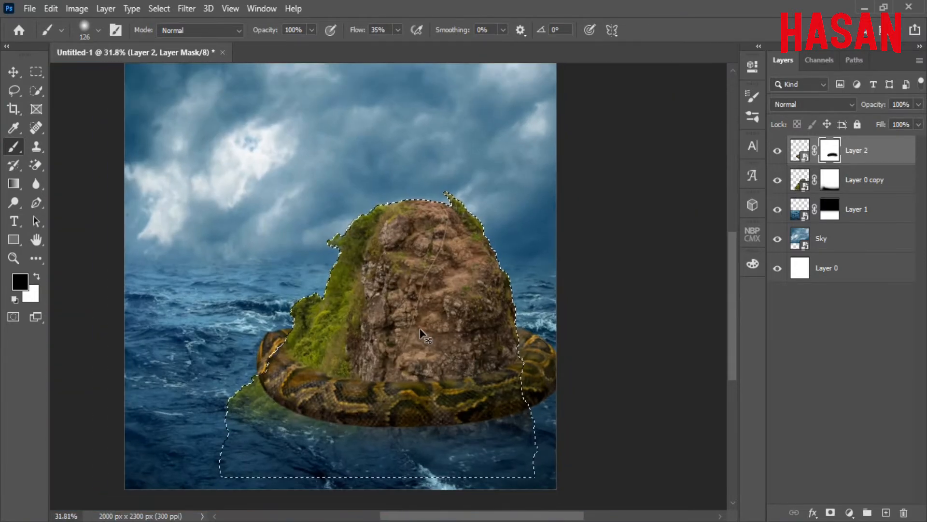
{"action": "left_click", "coordinate": [159, 8]}
{"action": "left_click", "coordinate": [173, 38]}
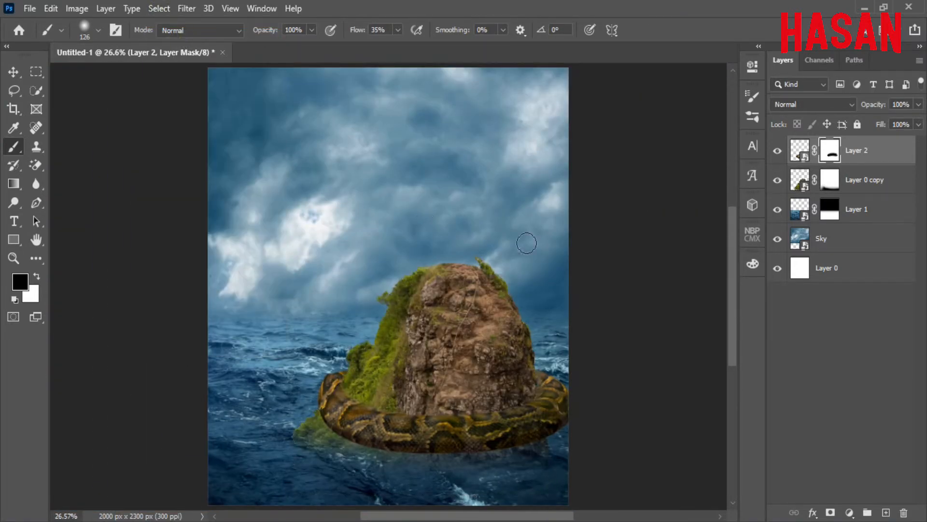
Duplicate the masked coil layer, Layer 2, and delete the layer mask from the copy.
{"action": "right_click", "coordinate": [886, 157]}
{"action": "left_click", "coordinate": [774, 54]}
{"action": "key", "text": "Return"}
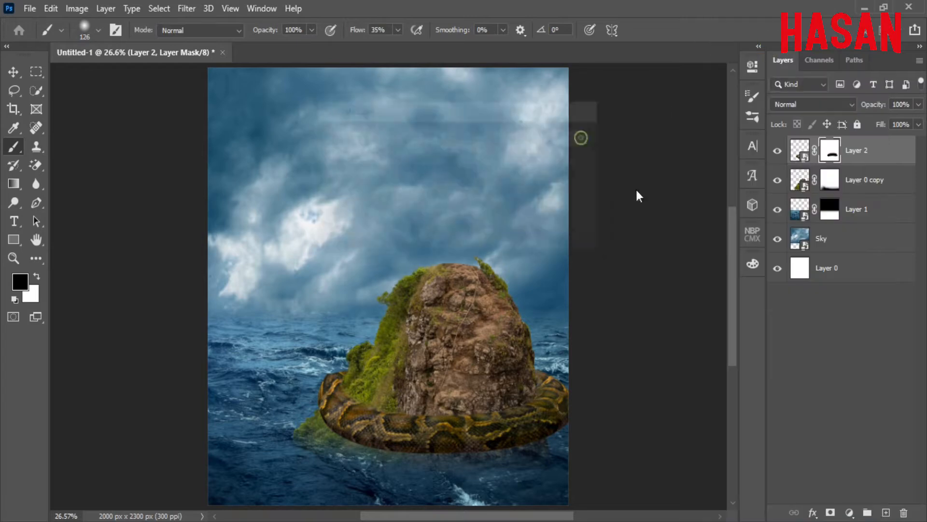
{"action": "left_click", "coordinate": [488, 230]}
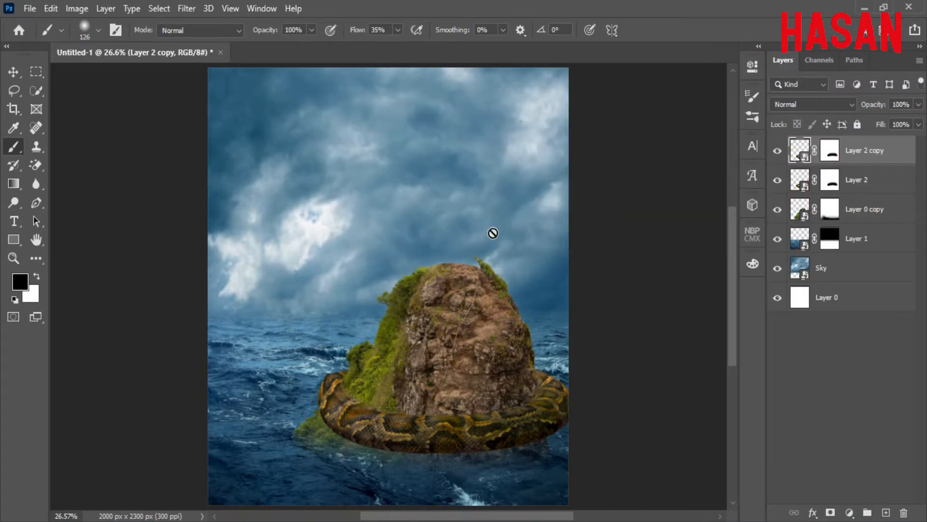
{"action": "left_click", "coordinate": [478, 231]}
{"action": "left_click_drag", "start_coordinate": [828, 155], "coordinate": [904, 513]}
Move the duplicated coil up around the middle of the rock, flip it horizontally and scale it to about 211%.
{"action": "key", "text": "ctrl+t"}
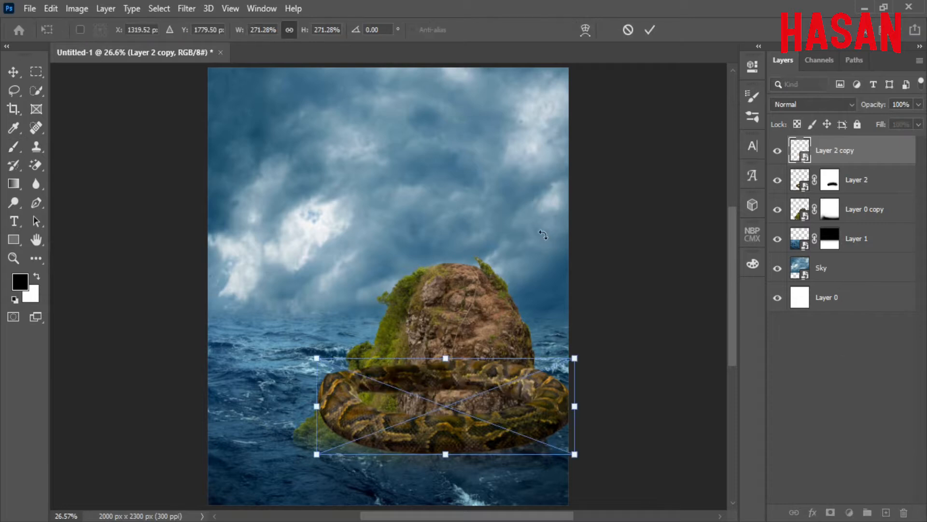
{"action": "left_click_drag", "start_coordinate": [525, 411], "coordinate": [518, 361]}
{"action": "right_click", "coordinate": [525, 376]}
{"action": "left_click", "coordinate": [555, 353]}
{"action": "left_click_drag", "start_coordinate": [578, 355], "coordinate": [562, 355]}
{"action": "scroll", "coordinate": [531, 367], "scroll_direction": "up", "scroll_amount": 5}
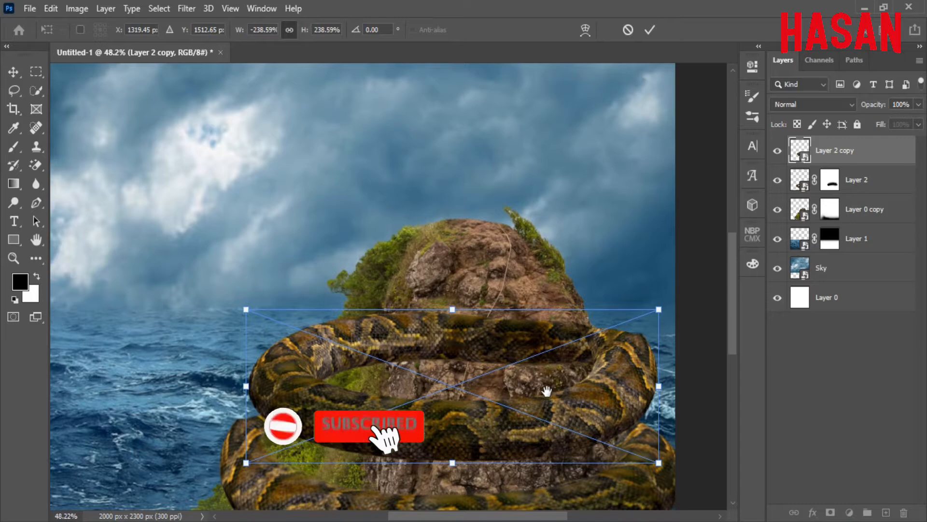
{"action": "left_click_drag", "start_coordinate": [547, 392], "coordinate": [530, 326]}
{"action": "left_click_drag", "start_coordinate": [643, 319], "coordinate": [632, 318]}
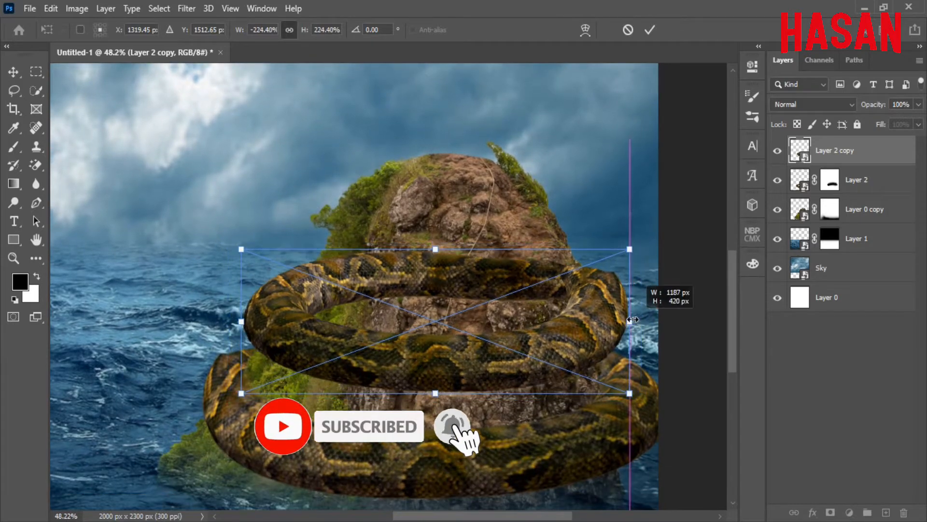
{"action": "left_click_drag", "start_coordinate": [569, 328], "coordinate": [567, 327]}
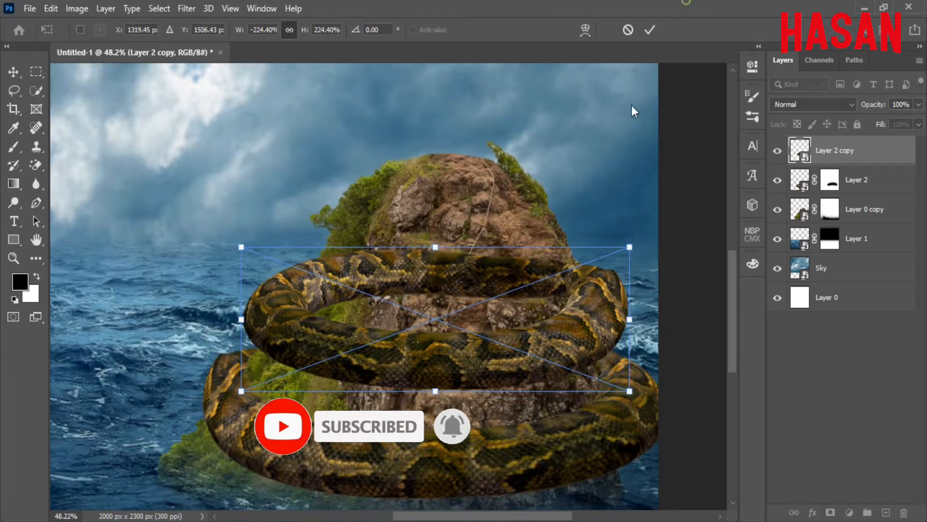
{"action": "left_click_drag", "start_coordinate": [631, 320], "coordinate": [621, 326]}
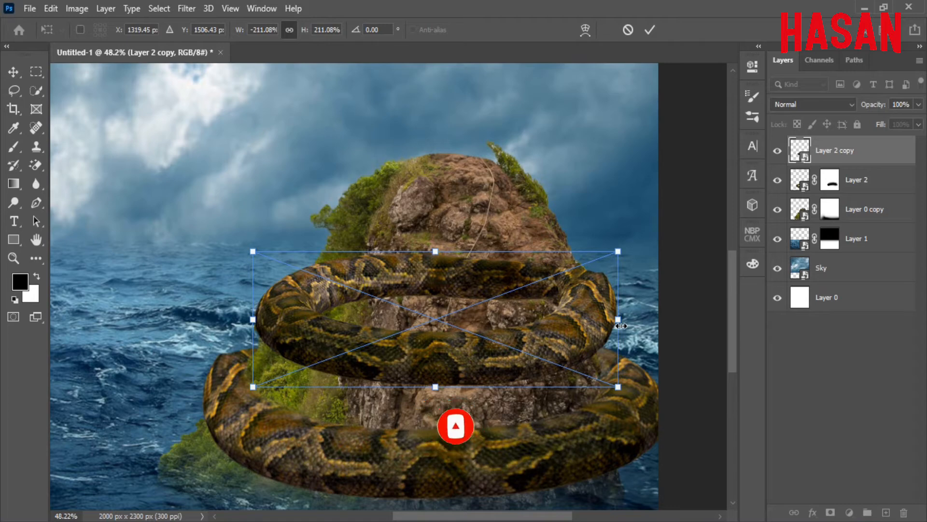
Flip the upper coil horizontally again, narrow its width to about 204%, and apply the transform.
{"action": "right_click", "coordinate": [555, 339]}
{"action": "left_click", "coordinate": [564, 277]}
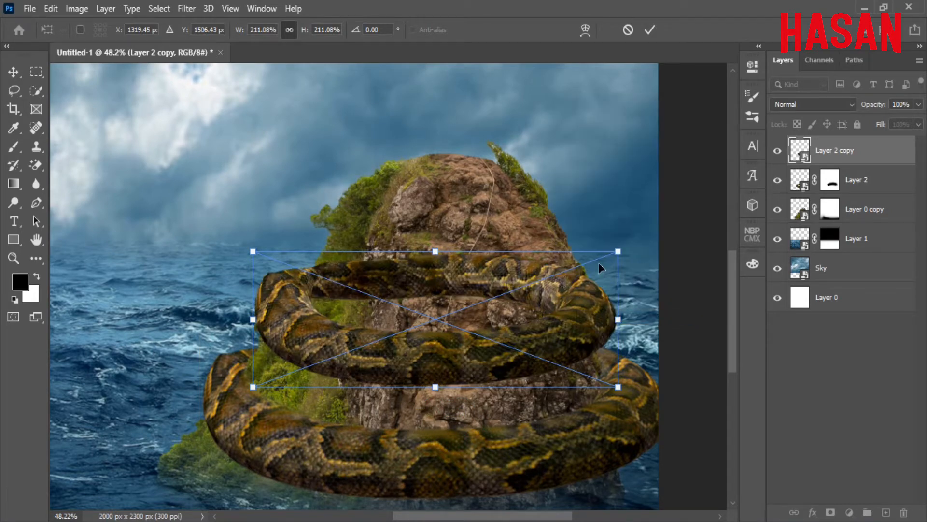
{"action": "left_click_drag", "start_coordinate": [249, 320], "coordinate": [261, 322]}
{"action": "left_click", "coordinate": [653, 29]}
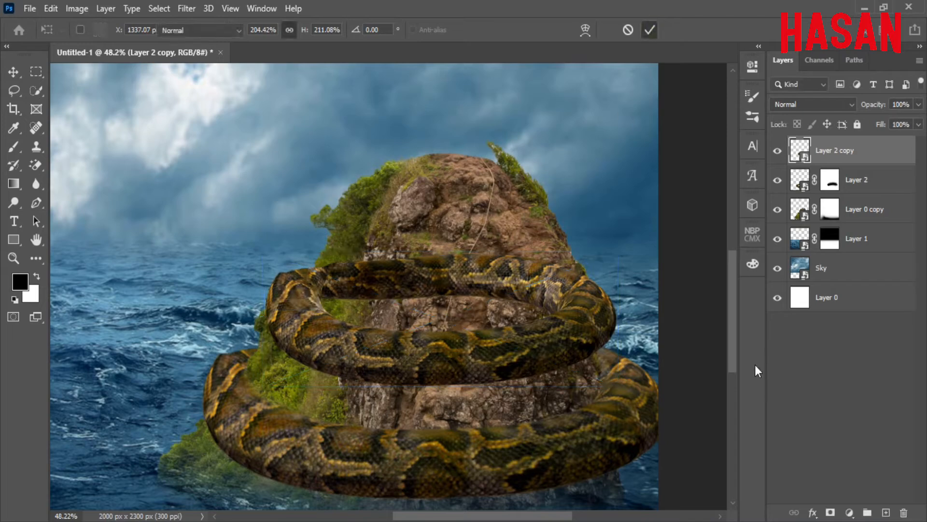
Add a mask to Layer 2 copy and paint out the upper coil's rear section within a selection of the Rock layer's outline.
{"action": "left_click", "coordinate": [830, 513]}
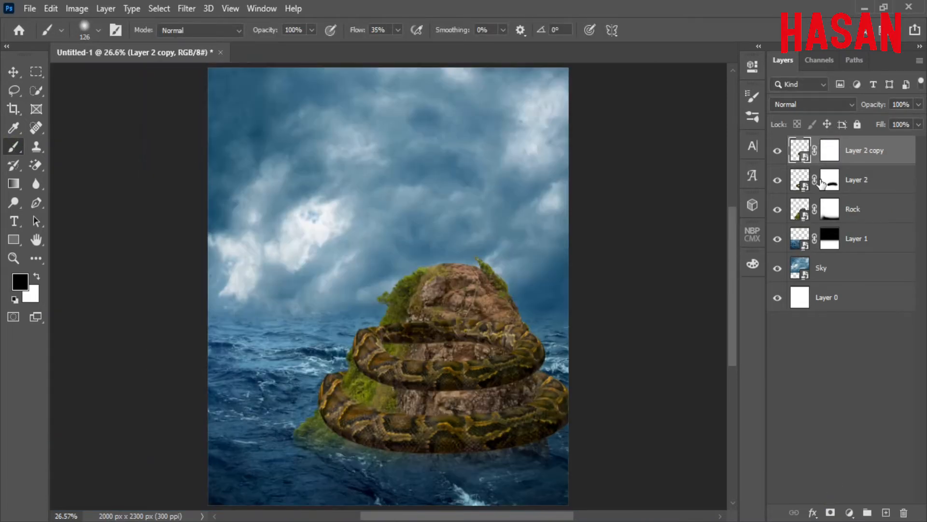
{"action": "scroll", "coordinate": [538, 337], "scroll_direction": "up", "scroll_amount": 3}
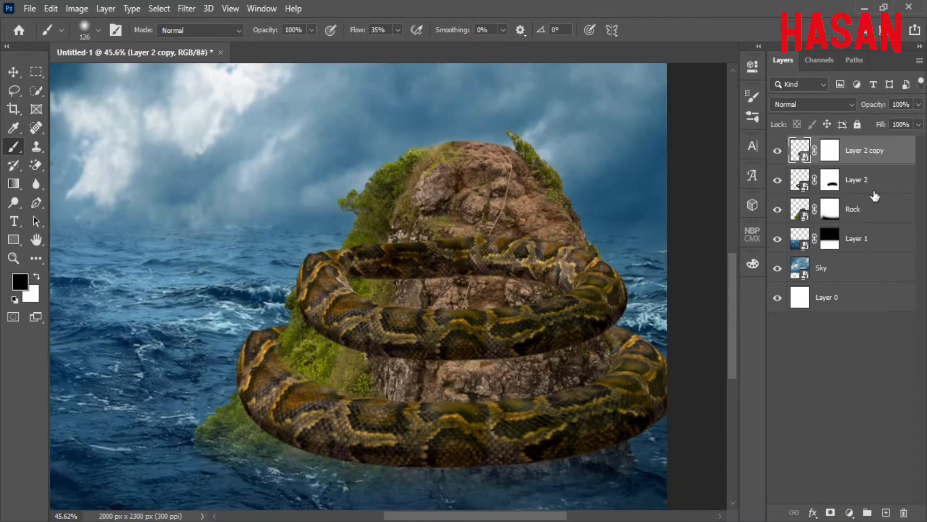
{"action": "left_click", "coordinate": [800, 209], "text": "ctrl"}
{"action": "left_click", "coordinate": [830, 150]}
{"action": "key", "text": "bracketright"}
{"action": "key", "text": "bracketright"}
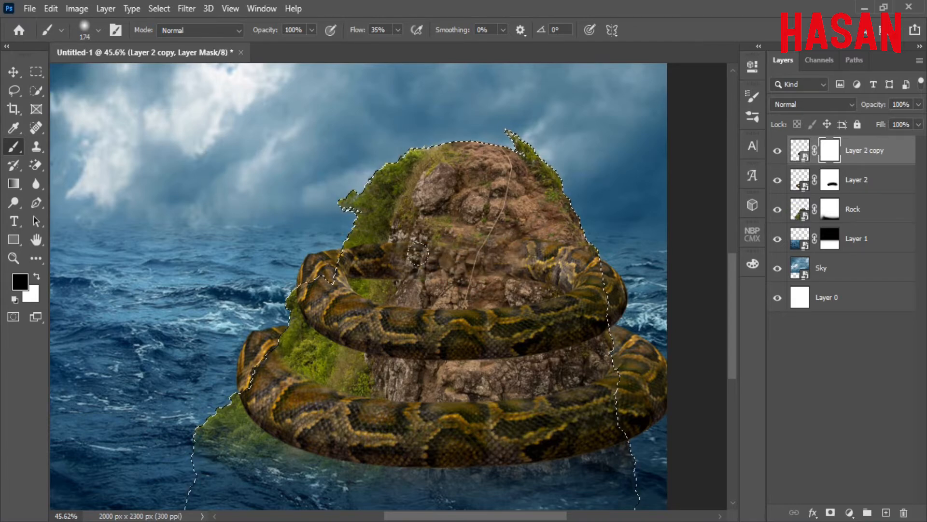
{"action": "mouse_move", "coordinate": [419, 254]}
{"action": "left_mouse_down"}
{"action": "mouse_move", "coordinate": [570, 266]}
{"action": "mouse_move", "coordinate": [386, 272]}
{"action": "mouse_move", "coordinate": [410, 265]}
{"action": "left_mouse_up"}
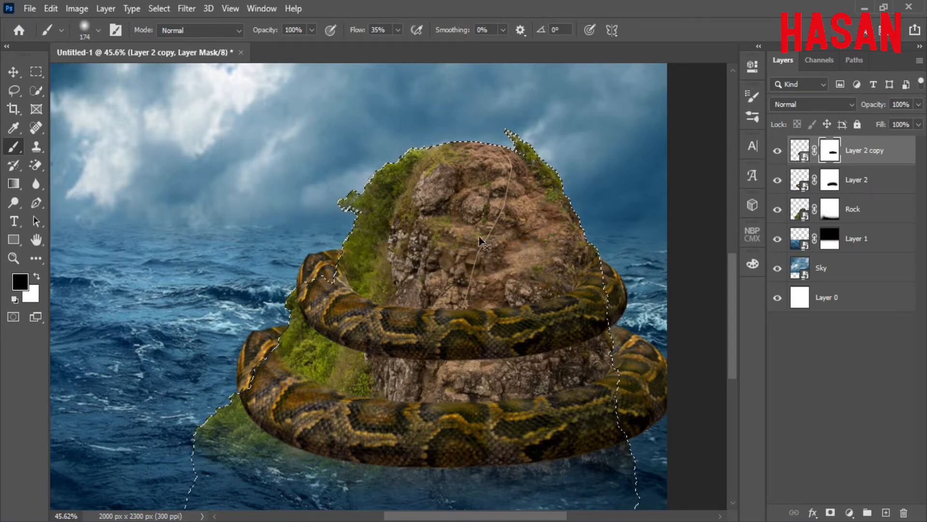
{"action": "scroll", "coordinate": [480, 240], "scroll_direction": "up", "scroll_amount": 2}
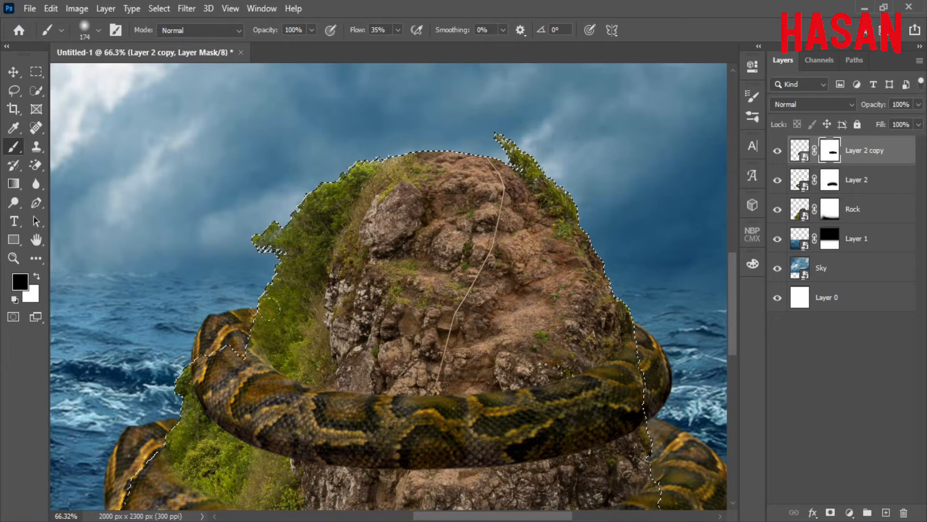
{"action": "scroll", "coordinate": [459, 386], "scroll_direction": "down", "scroll_amount": 3}
{"action": "key", "text": "ctrl+d"}
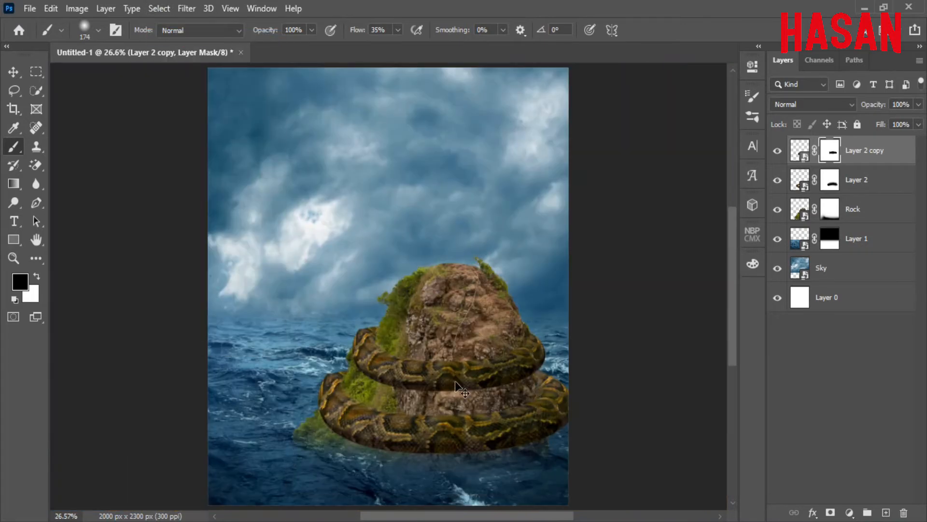
Bring back snake-3552377_1920.png as a document tab and clear its existing selection.
{"action": "mouse_move", "coordinate": [500, 521]}
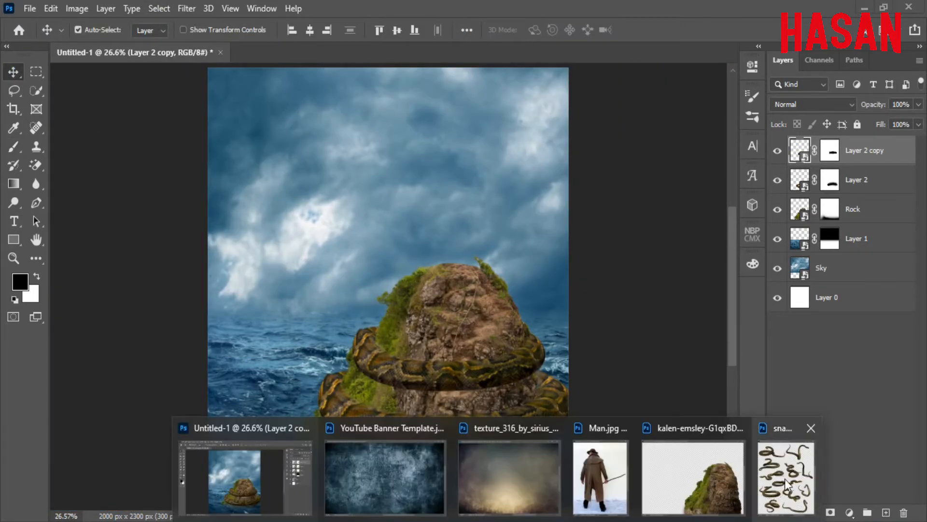
{"action": "left_click", "coordinate": [785, 476]}
{"action": "left_click_drag", "start_coordinate": [581, 24], "coordinate": [333, 52]}
{"action": "left_click", "coordinate": [164, 8]}
{"action": "left_click", "coordinate": [166, 35]}
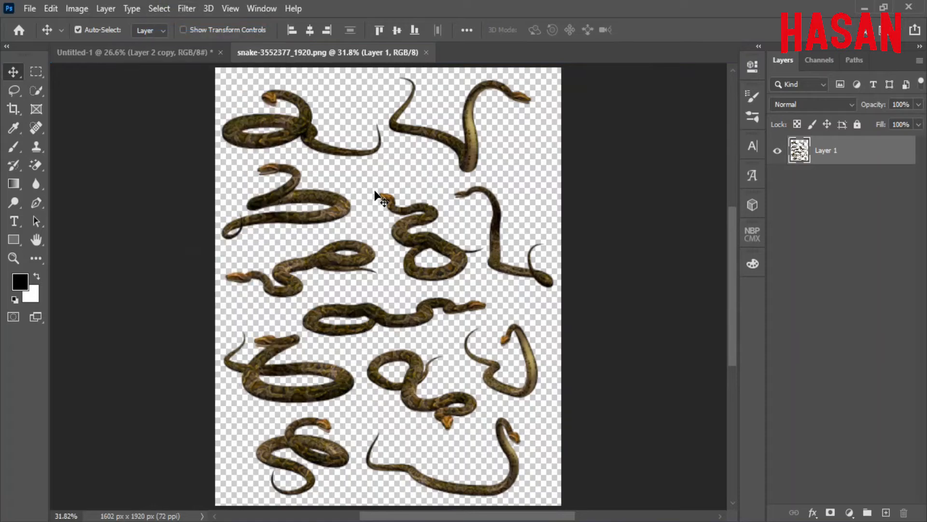
Lasso the head and raised neck of the upper-left snake, leaving out its coil and tail.
{"action": "left_click_drag", "start_coordinate": [294, 118], "coordinate": [290, 159]}
{"action": "left_click_drag", "start_coordinate": [246, 126], "coordinate": [332, 261]}
{"action": "left_click_drag", "start_coordinate": [332, 261], "coordinate": [451, 273]}
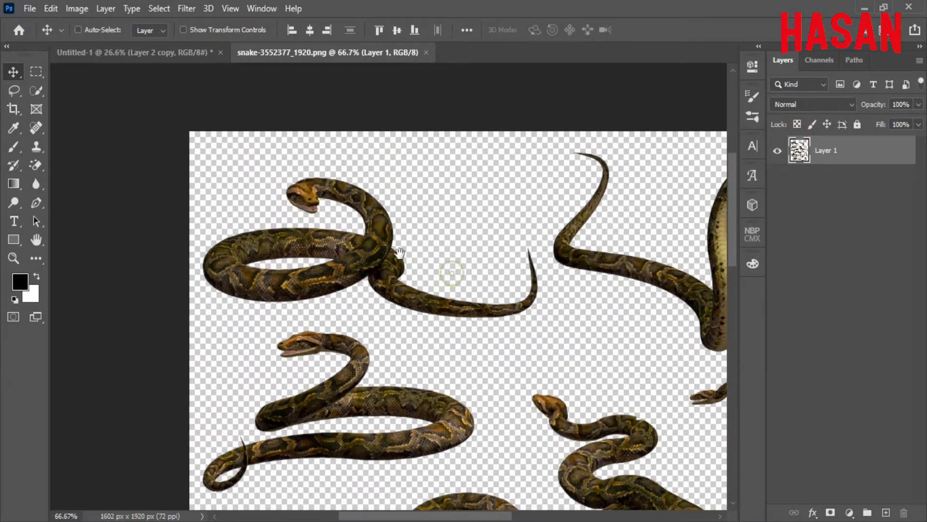
{"action": "left_click_drag", "start_coordinate": [400, 254], "coordinate": [353, 246]}
{"action": "key", "text": "ctrl+0"}
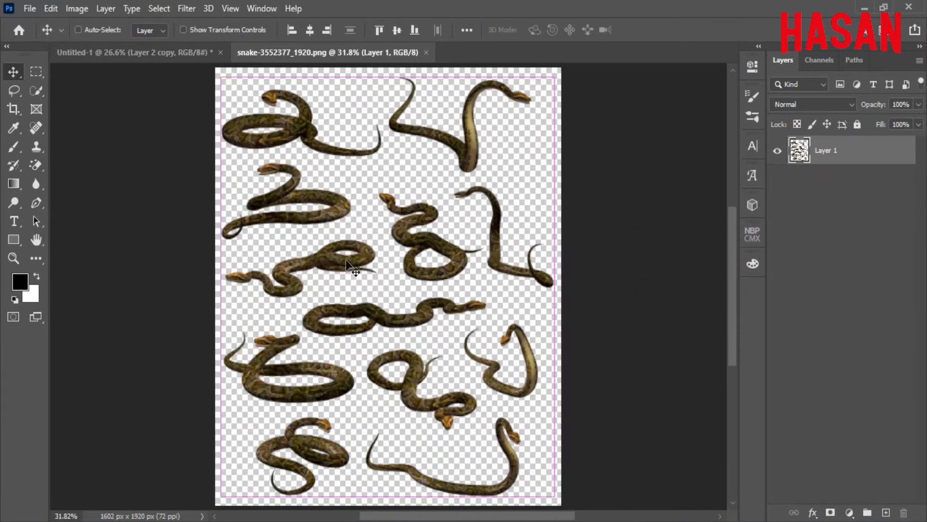
{"action": "left_click_drag", "start_coordinate": [280, 120], "coordinate": [333, 133]}
{"action": "left_click_drag", "start_coordinate": [334, 133], "coordinate": [410, 300]}
{"action": "left_click_drag", "start_coordinate": [410, 300], "coordinate": [434, 335]}
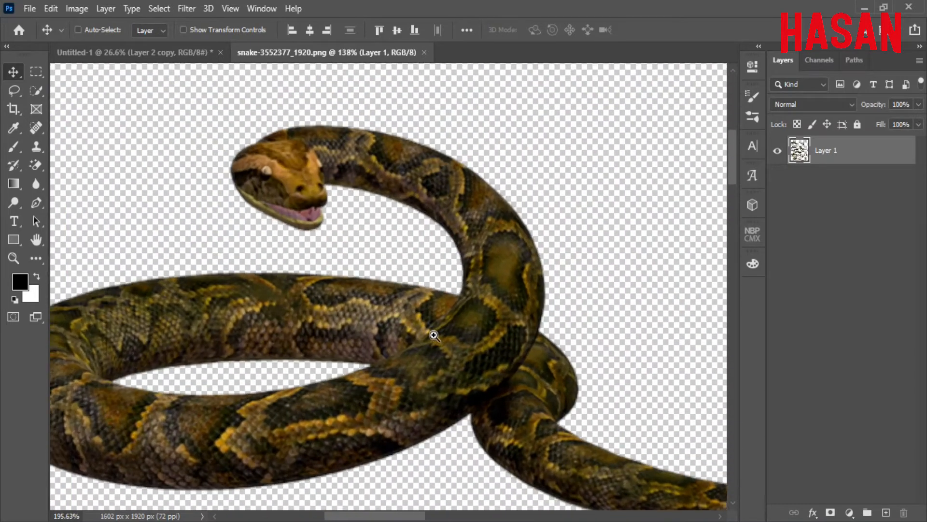
{"action": "key", "text": "l"}
{"action": "left_click_drag", "start_coordinate": [182, 121], "coordinate": [192, 180]}
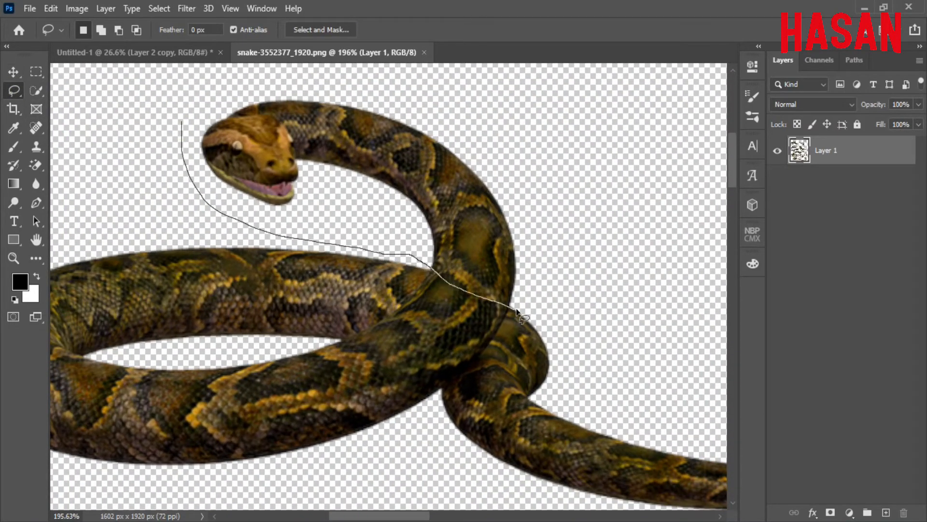
{"action": "left_click_drag", "start_coordinate": [184, 136], "coordinate": [182, 123]}
Copy the selected snake head into the Untitled-1 composite as a smart object placed directly below the Rock layer.
{"action": "key", "text": "v"}
{"action": "mouse_move", "coordinate": [336, 52]}
{"action": "left_mouse_down"}
{"action": "mouse_move", "coordinate": [373, 91]}
{"action": "mouse_move", "coordinate": [512, 73]}
{"action": "left_mouse_up"}
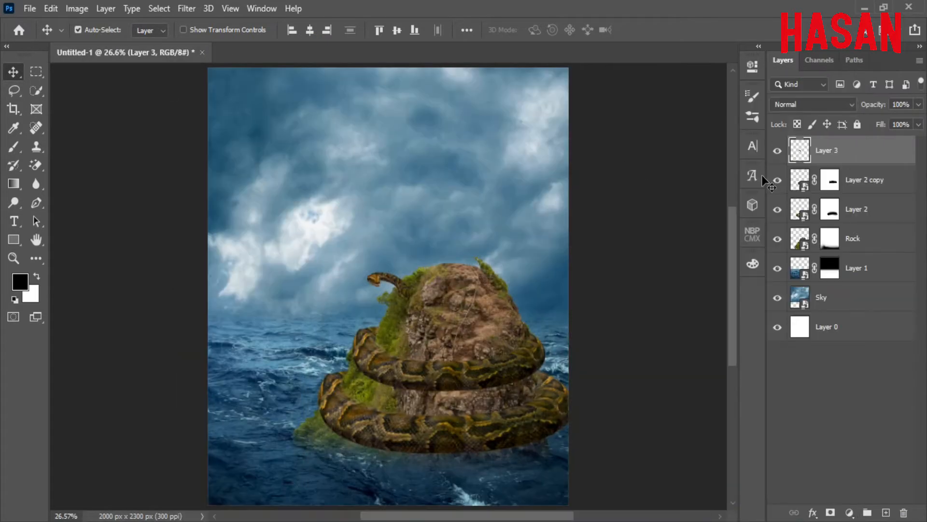
{"action": "right_click", "coordinate": [821, 150]}
{"action": "left_click", "coordinate": [777, 198]}
{"action": "left_click_drag", "start_coordinate": [898, 155], "coordinate": [891, 250]}
Enlarge the snake head to about 318%, rotate it about 15°, and position it above the top of the rock.
{"action": "key", "text": "ctrl+t"}
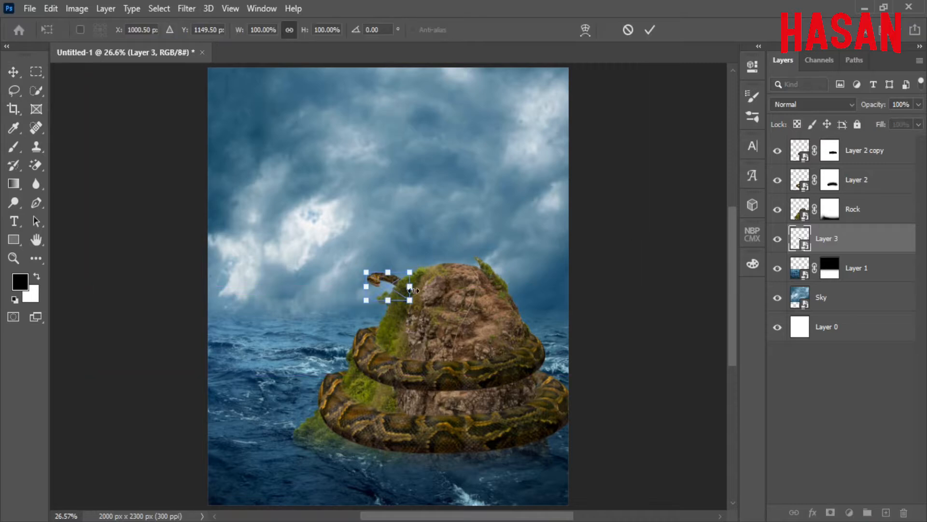
{"action": "left_click_drag", "start_coordinate": [410, 287], "coordinate": [446, 277]}
{"action": "left_click_drag", "start_coordinate": [402, 254], "coordinate": [425, 247]}
{"action": "left_click_drag", "start_coordinate": [469, 278], "coordinate": [481, 276]}
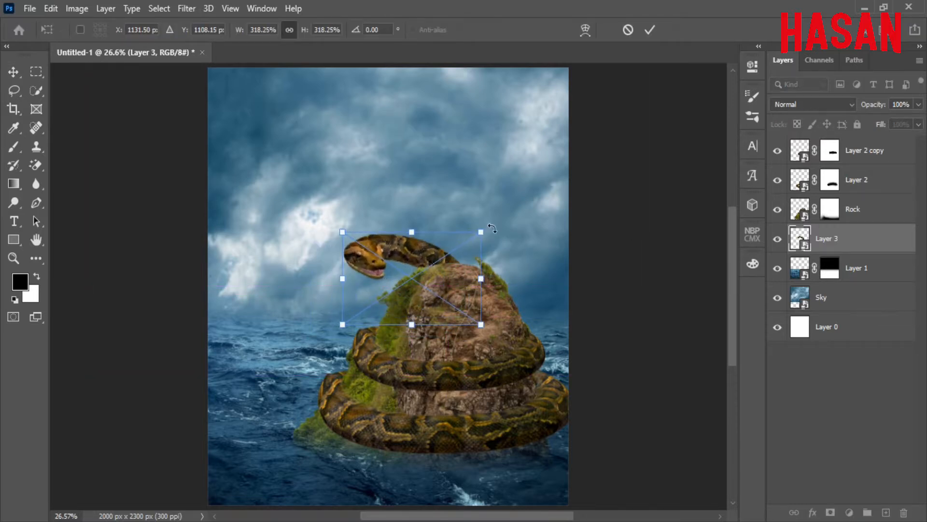
{"action": "left_click_drag", "start_coordinate": [492, 230], "coordinate": [504, 250]}
{"action": "left_click_drag", "start_coordinate": [422, 251], "coordinate": [417, 245]}
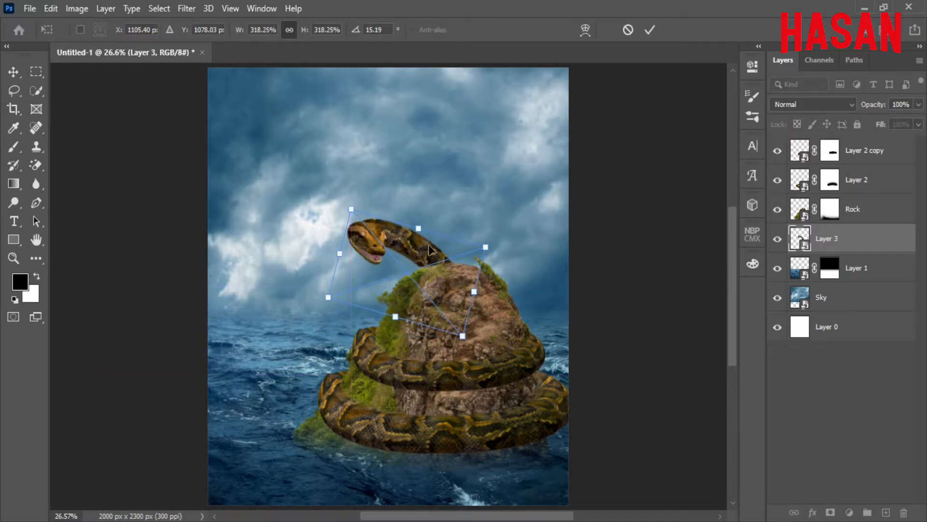
Scale the snake head to about 527%, rotate it to about -10.6°, and align its neck with the upper coil's outer edge.
{"action": "left_click_drag", "start_coordinate": [509, 244], "coordinate": [480, 219]}
{"action": "left_click_drag", "start_coordinate": [393, 247], "coordinate": [404, 228]}
{"action": "left_click_drag", "start_coordinate": [490, 234], "coordinate": [534, 218]}
{"action": "left_click_drag", "start_coordinate": [497, 264], "coordinate": [501, 300]}
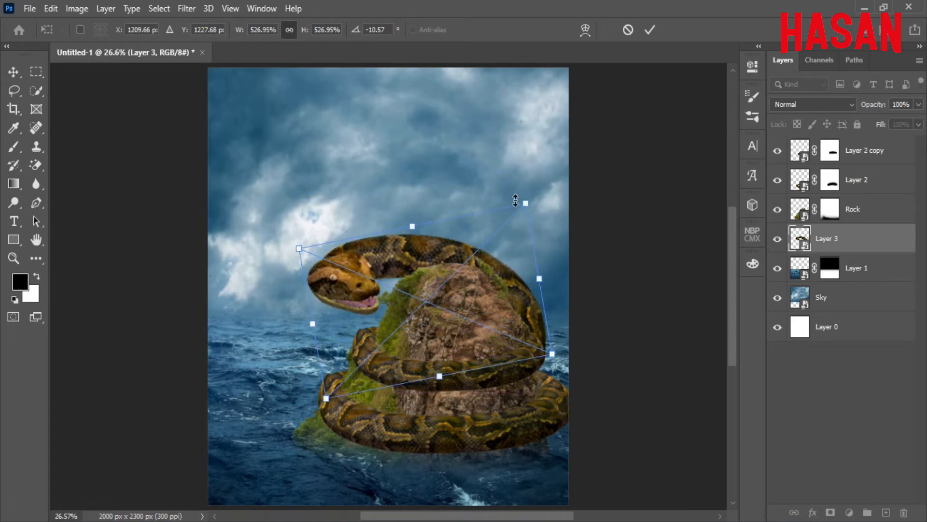
Rotate the snake head to about 0.9°, stretch its height to about 559%, and position the neck rising behind the rock.
{"action": "left_click_drag", "start_coordinate": [515, 201], "coordinate": [584, 178]}
{"action": "left_click_drag", "start_coordinate": [427, 239], "coordinate": [432, 161]}
{"action": "left_click_drag", "start_coordinate": [428, 326], "coordinate": [424, 325]}
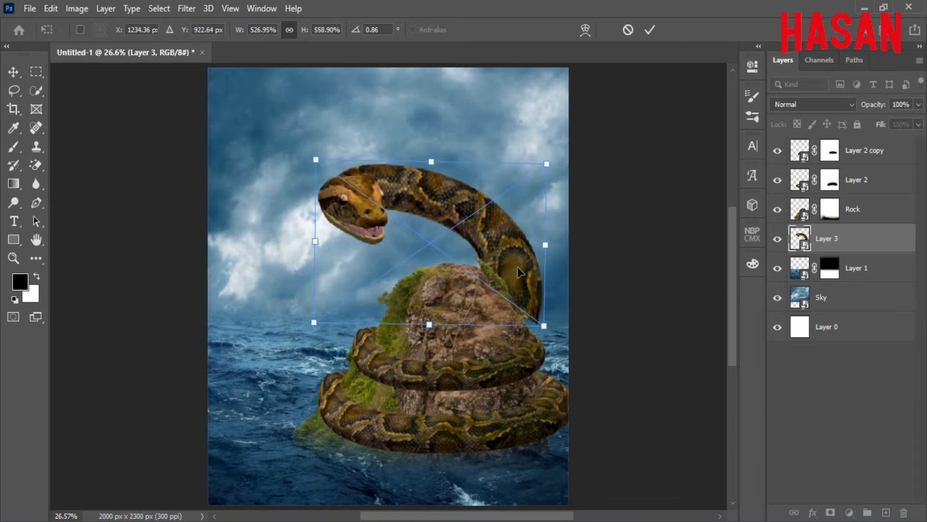
{"action": "left_click_drag", "start_coordinate": [519, 275], "coordinate": [520, 285]}
{"action": "left_click", "coordinate": [650, 30]}
Check the two snake coils by toggling the visibility of Layer 2 and Layer 2 copy.
{"action": "left_click", "coordinate": [830, 181]}
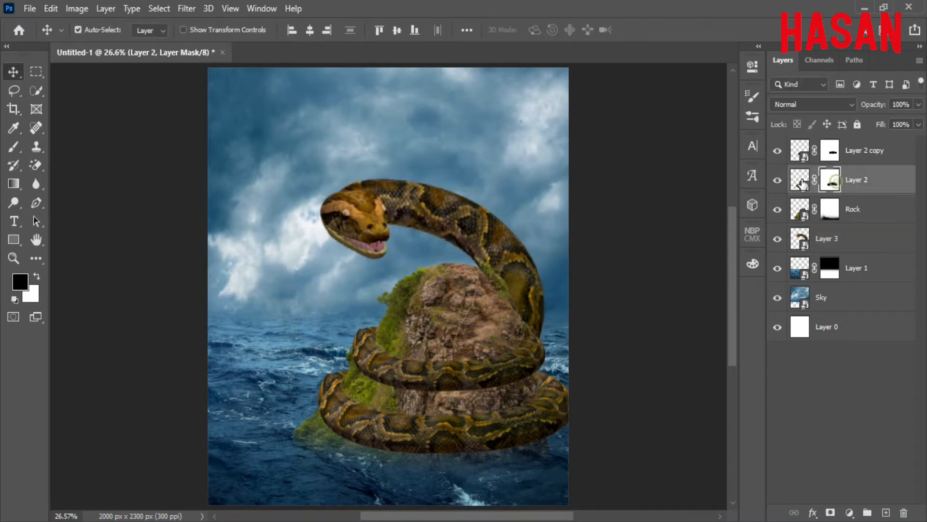
{"action": "left_click", "coordinate": [778, 180]}
{"action": "left_click", "coordinate": [778, 180]}
{"action": "left_click", "coordinate": [797, 150]}
{"action": "left_click", "coordinate": [777, 151]}
{"action": "left_click", "coordinate": [777, 151]}
{"action": "key", "text": "ctrl+t"}
{"action": "key", "text": "Return"}
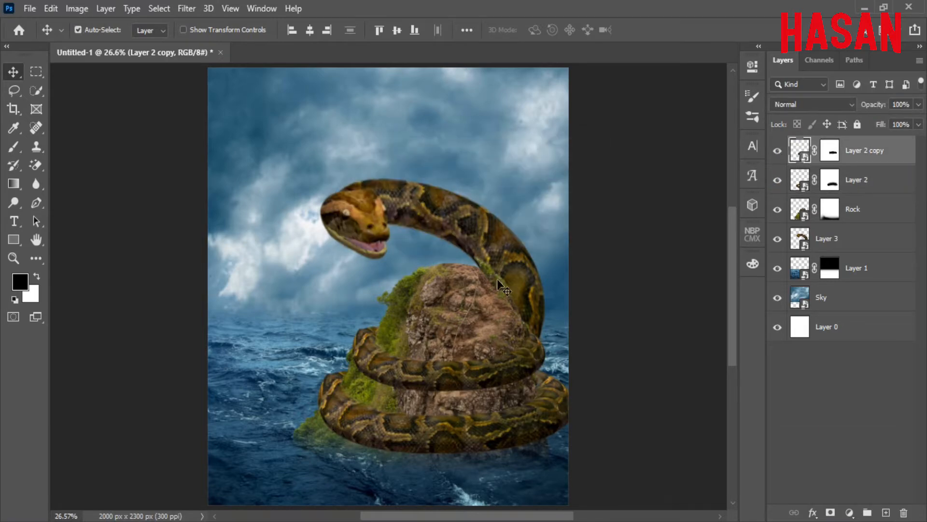
Copy the cut-out man from Man.jpg into the snake composite and place his layer between Layer 2 and Rock.
{"action": "mouse_move", "coordinate": [541, 504]}
{"action": "left_click", "coordinate": [574, 478]}
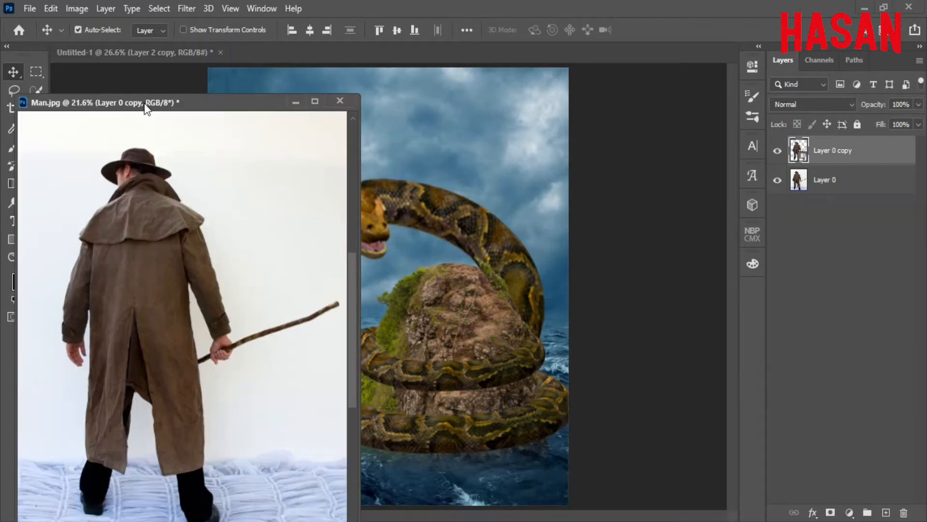
{"action": "left_click", "coordinate": [778, 180]}
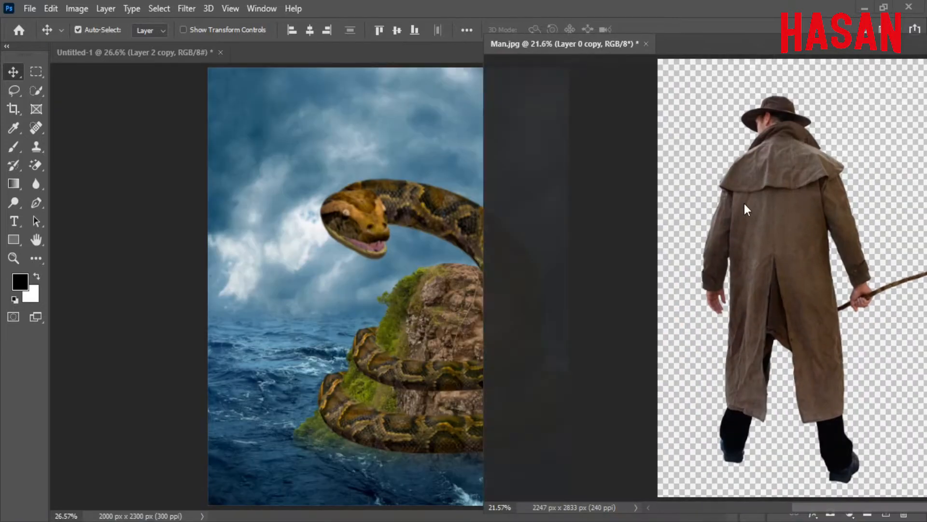
{"action": "left_click_drag", "start_coordinate": [744, 205], "coordinate": [271, 227]}
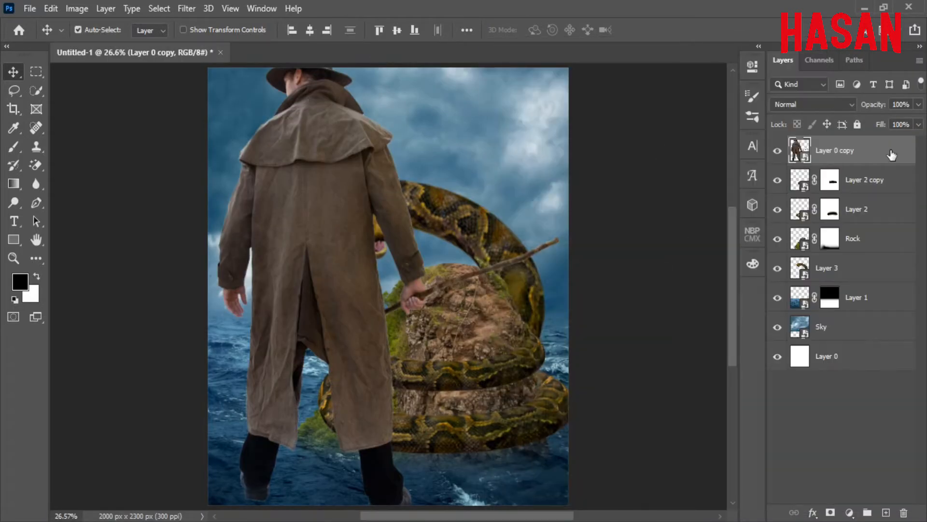
{"action": "left_click_drag", "start_coordinate": [892, 154], "coordinate": [850, 223]}
Scale the man down and stand him on the summit of the rock, with both feet on the ground.
{"action": "key", "text": "ctrl+t"}
{"action": "left_click_drag", "start_coordinate": [559, 283], "coordinate": [448, 293]}
{"action": "left_click_drag", "start_coordinate": [372, 276], "coordinate": [438, 212]}
{"action": "left_click_drag", "start_coordinate": [515, 223], "coordinate": [487, 223]}
{"action": "left_click_drag", "start_coordinate": [423, 228], "coordinate": [556, 281]}
{"action": "scroll", "coordinate": [531, 295], "scroll_direction": "down", "scroll_amount": 2}
{"action": "left_click", "coordinate": [651, 28]}
{"action": "left_click_drag", "start_coordinate": [529, 322], "coordinate": [547, 362]}
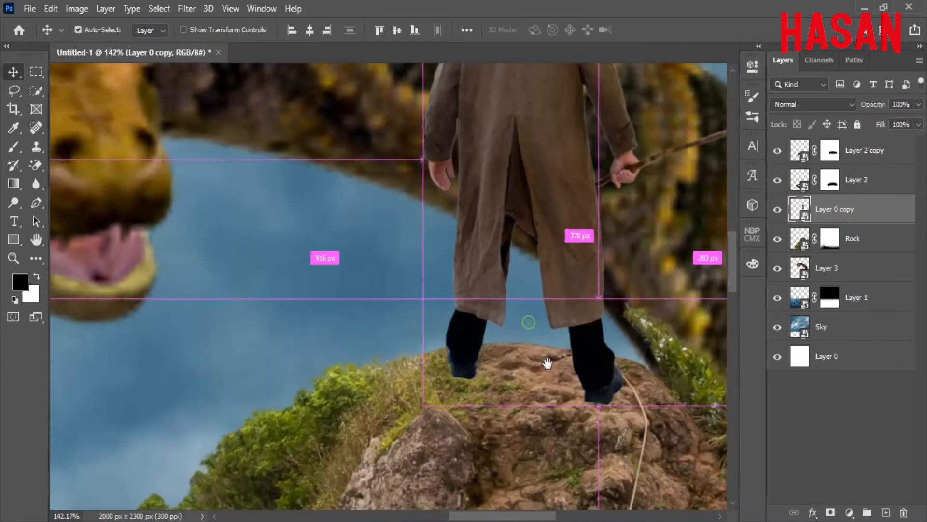
{"action": "left_click_drag", "start_coordinate": [576, 155], "coordinate": [578, 163]}
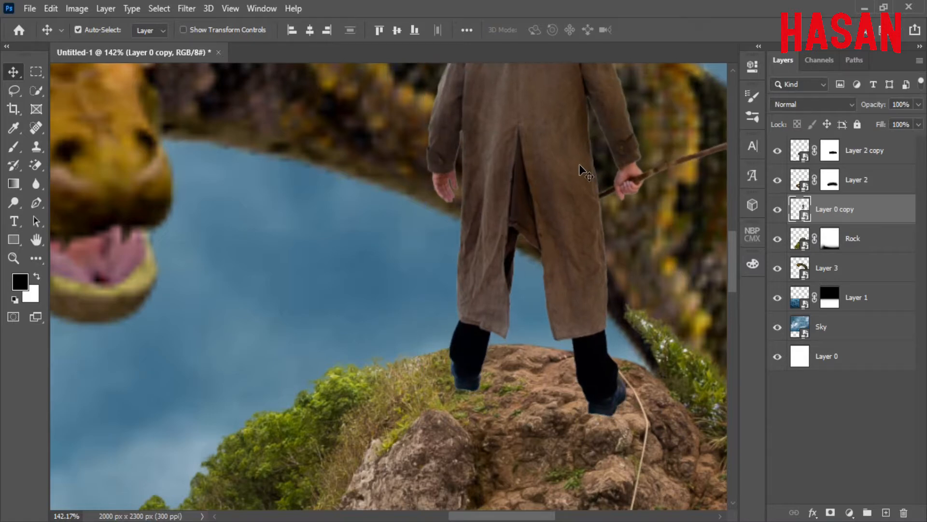
Warp the lower part of the man so that his legs and shoes follow the slope of the rock.
{"action": "key", "text": "ctrl+t"}
{"action": "right_click", "coordinate": [579, 164]}
{"action": "left_click", "coordinate": [601, 196]}
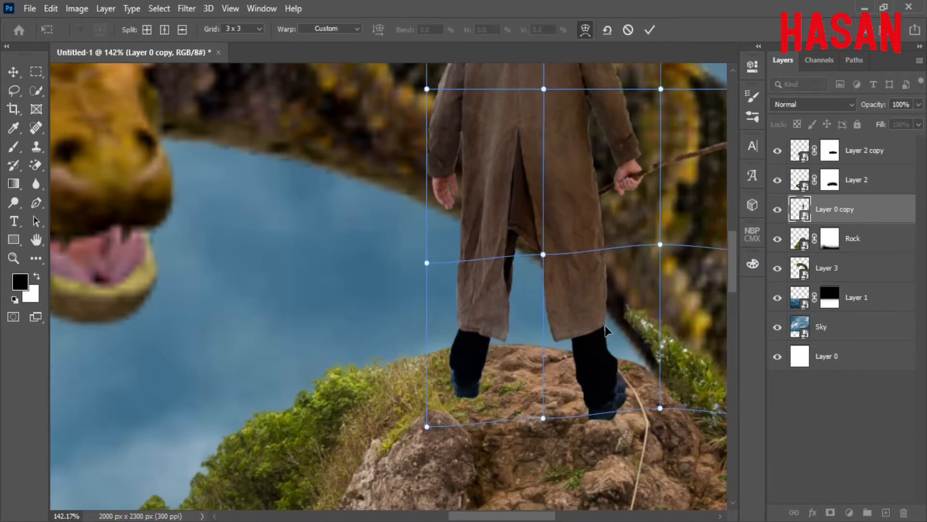
{"action": "left_click_drag", "start_coordinate": [660, 245], "coordinate": [659, 232]}
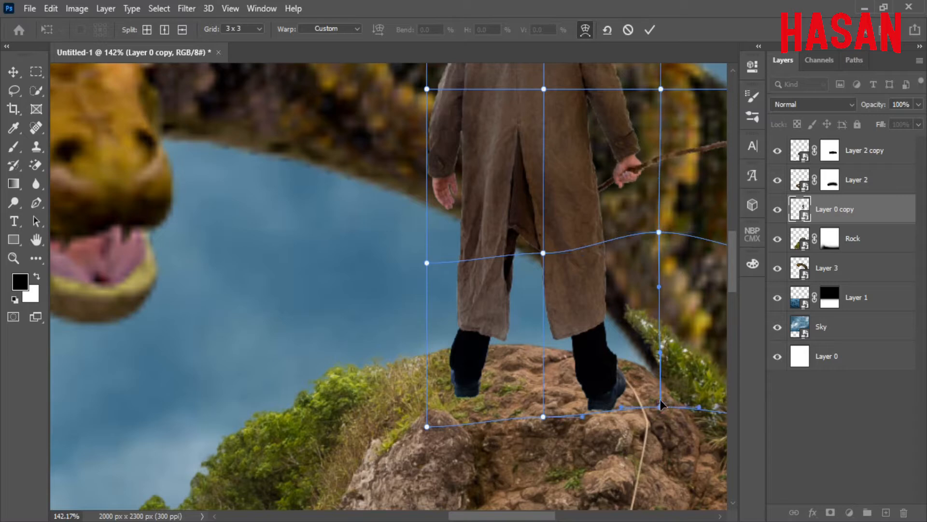
{"action": "left_click_drag", "start_coordinate": [660, 400], "coordinate": [655, 400]}
{"action": "left_click_drag", "start_coordinate": [429, 435], "coordinate": [435, 443]}
{"action": "left_click_drag", "start_coordinate": [467, 352], "coordinate": [470, 368]}
{"action": "left_click", "coordinate": [650, 30]}
{"action": "key", "text": "ctrl+0"}
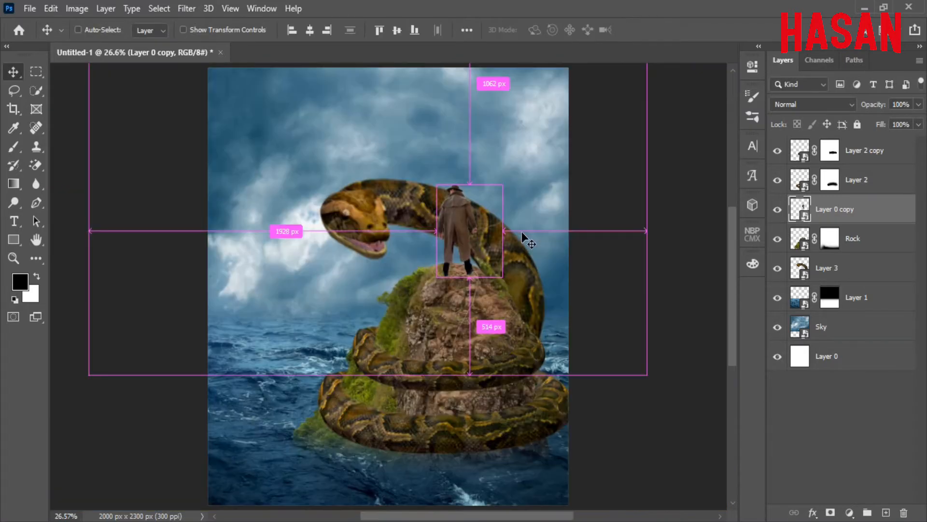
Resize the snake head to about 461.6% wide and 470.9% high, rotate it to about -9.1°, and position its neck behind the man.
{"action": "left_click", "coordinate": [778, 153]}
{"action": "left_click", "coordinate": [778, 154]}
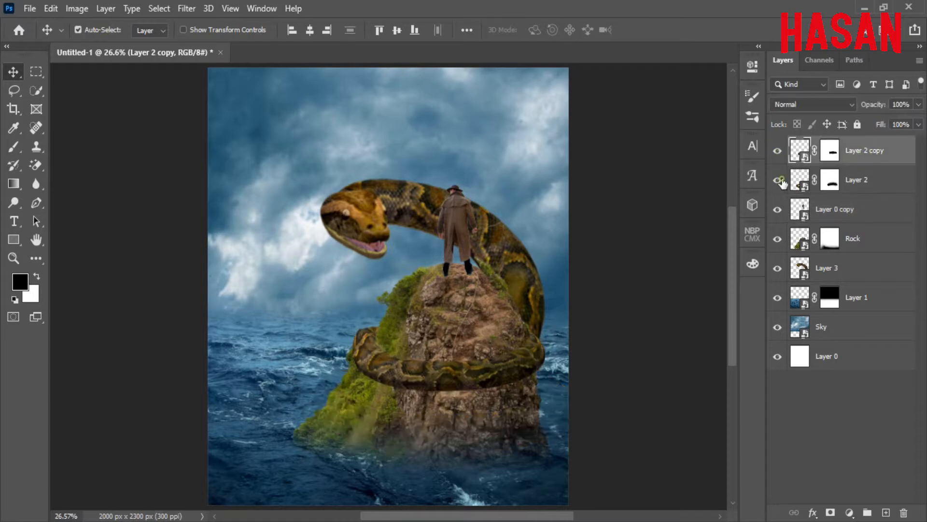
{"action": "left_click", "coordinate": [791, 279]}
{"action": "key", "text": "ctrl+t"}
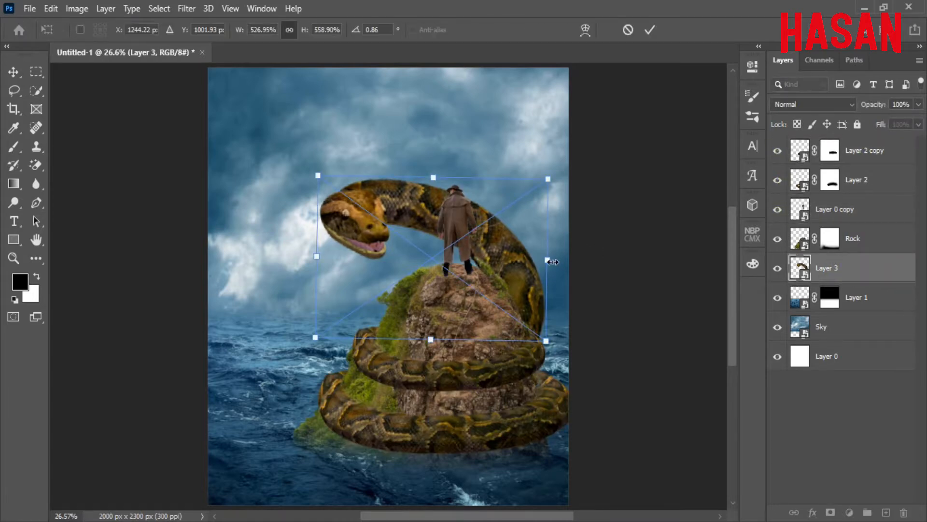
{"action": "left_click_drag", "start_coordinate": [427, 174], "coordinate": [419, 191]}
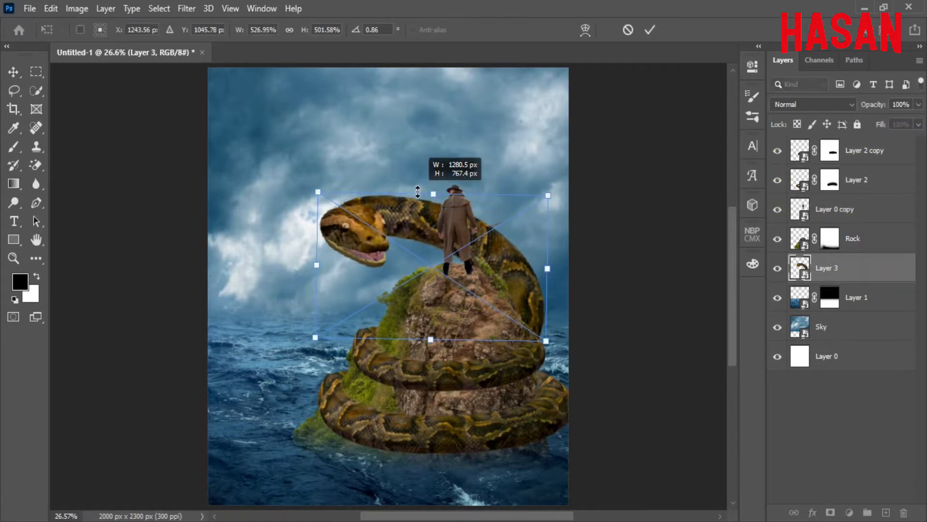
{"action": "left_click_drag", "start_coordinate": [545, 262], "coordinate": [532, 262]}
{"action": "left_click_drag", "start_coordinate": [541, 199], "coordinate": [532, 180]}
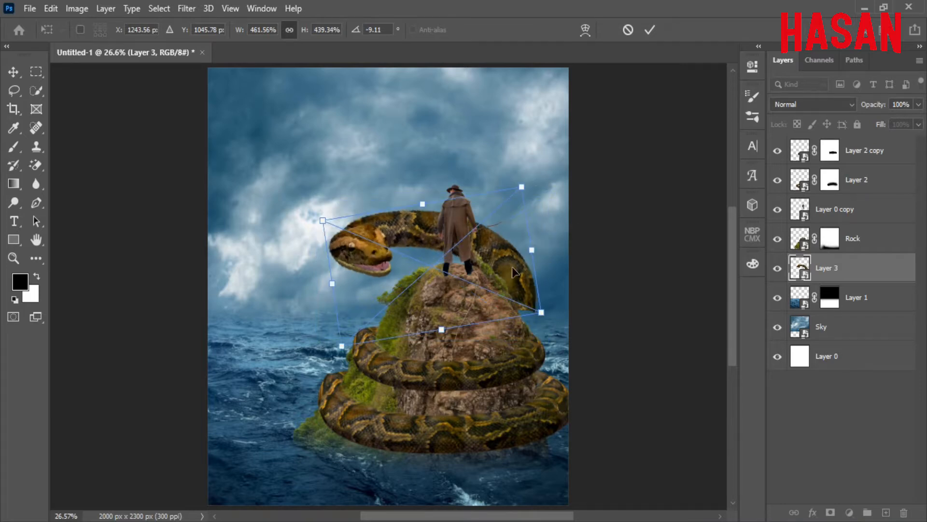
{"action": "left_click_drag", "start_coordinate": [513, 272], "coordinate": [499, 273]}
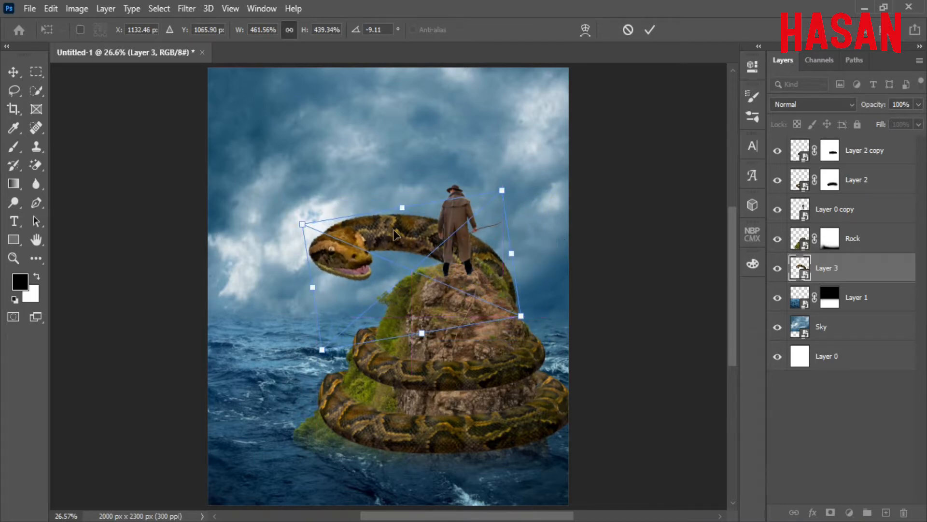
{"action": "left_click_drag", "start_coordinate": [408, 212], "coordinate": [408, 202]}
{"action": "scroll", "coordinate": [395, 337], "scroll_direction": "up", "scroll_amount": 3}
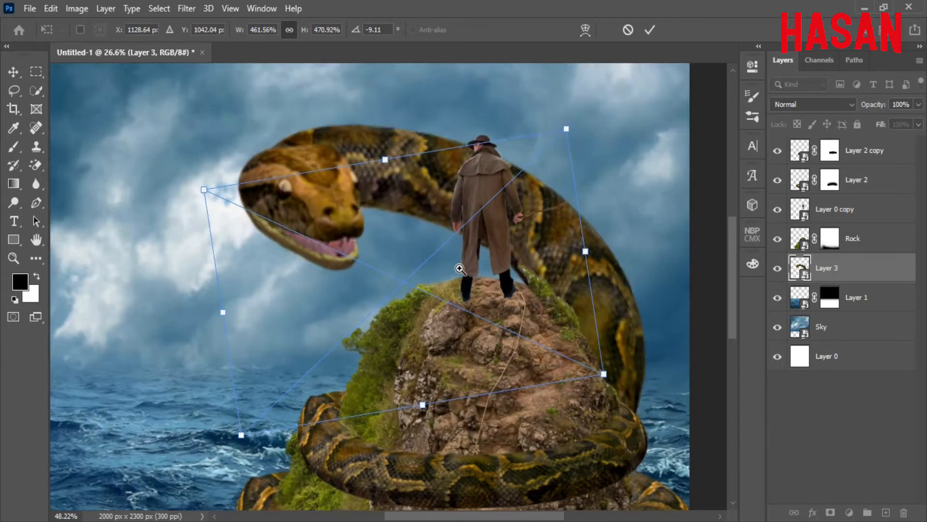
{"action": "left_click", "coordinate": [651, 31]}
Remove the mask from Layer 2 copy, enlarge the upper coil to about 264.6% by 273.3%, and center it around the rock.
{"action": "scroll", "coordinate": [534, 219], "scroll_direction": "down", "scroll_amount": 3}
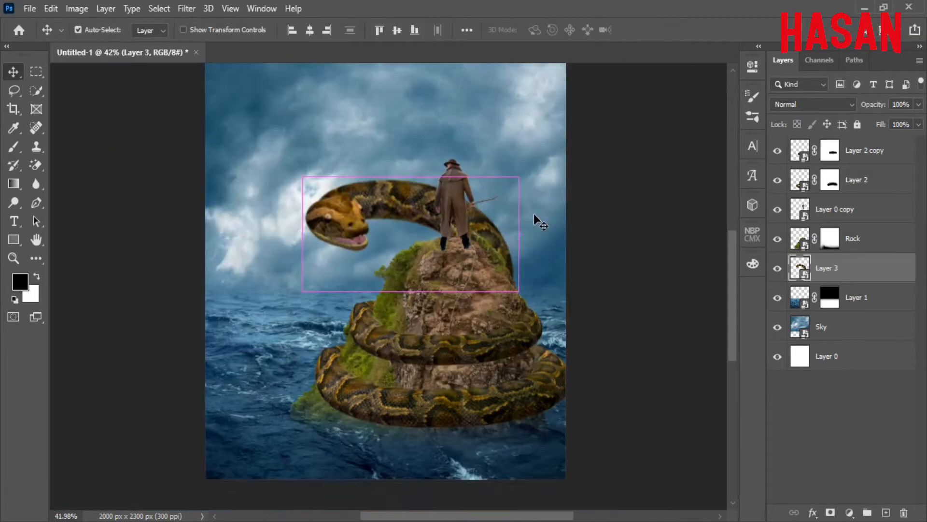
{"action": "left_click", "coordinate": [530, 347]}
{"action": "left_click_drag", "start_coordinate": [825, 147], "coordinate": [904, 512]}
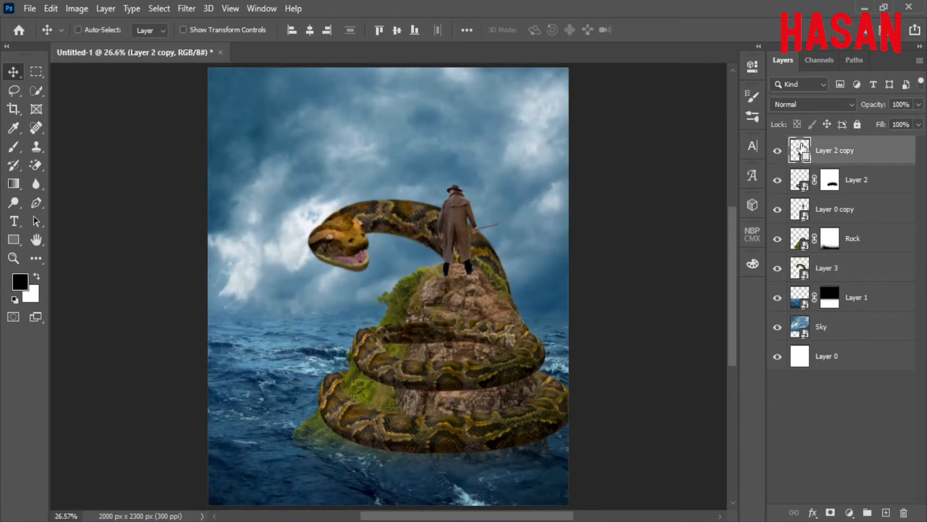
{"action": "key", "text": "ctrl+t"}
{"action": "left_click_drag", "start_coordinate": [546, 352], "coordinate": [576, 352]}
{"action": "scroll", "coordinate": [541, 384], "scroll_direction": "up", "scroll_amount": 2}
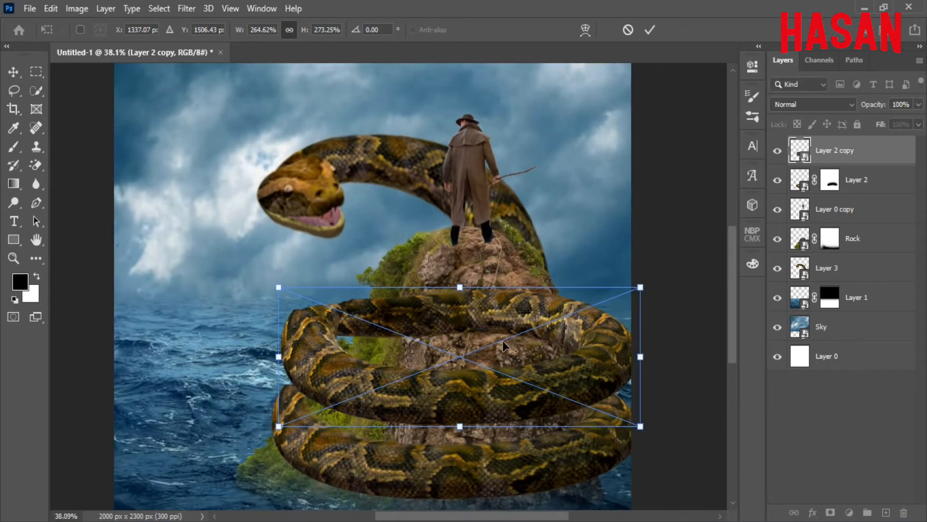
{"action": "left_click_drag", "start_coordinate": [462, 380], "coordinate": [474, 377]}
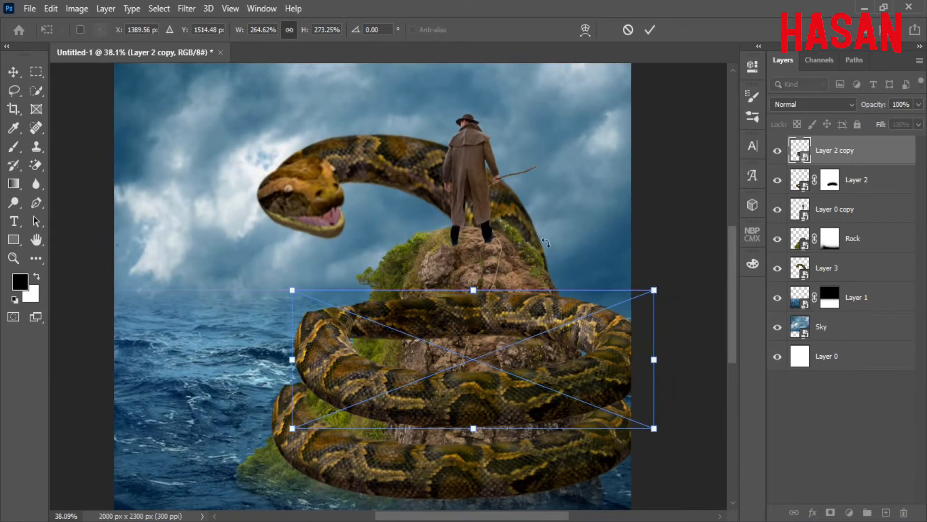
{"action": "left_click", "coordinate": [649, 30]}
Add a mask to Layer 2 copy and paint out the back of the upper coil over the rock, using the rock's outline as a selection.
{"action": "left_click", "coordinate": [830, 512]}
{"action": "key", "text": "b"}
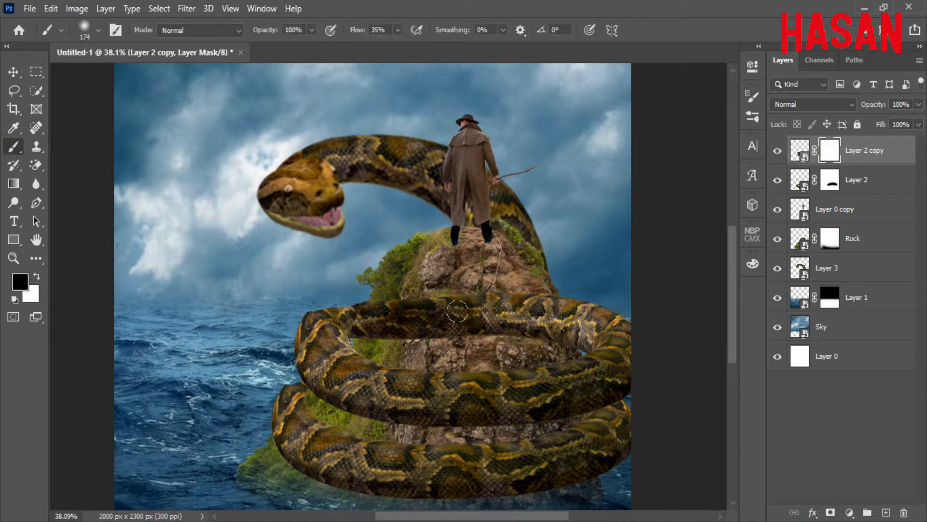
{"action": "left_click_drag", "start_coordinate": [419, 307], "coordinate": [381, 313]}
{"action": "left_click", "coordinate": [809, 249], "text": "ctrl"}
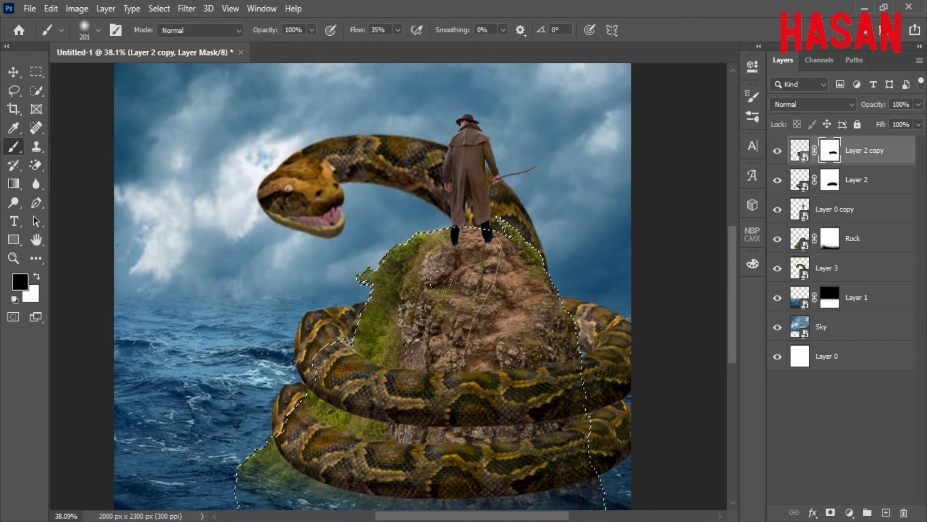
{"action": "scroll", "coordinate": [472, 307], "scroll_direction": "down", "scroll_amount": 2}
{"action": "left_click_drag", "start_coordinate": [457, 293], "coordinate": [476, 292]}
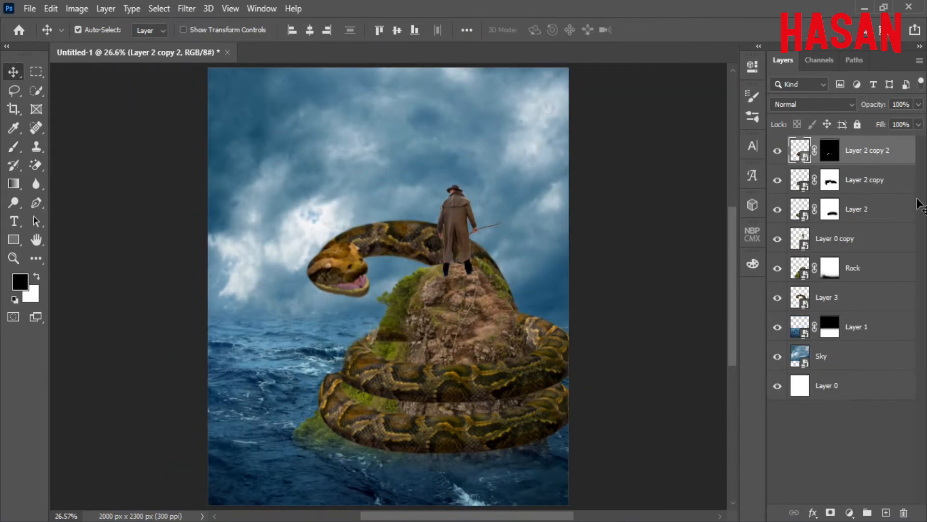
Rotate all layers from Layer 2 copy 2 down to Layer 3 slightly clockwise together and shift them a little to the right.
{"action": "left_click", "coordinate": [880, 297], "text": "shift"}
{"action": "key", "text": "ctrl+t"}
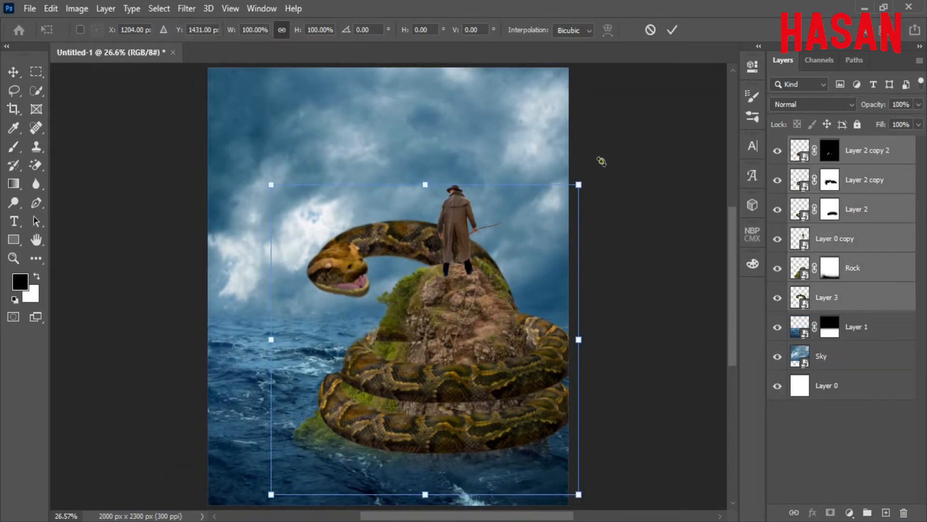
{"action": "left_click_drag", "start_coordinate": [601, 159], "coordinate": [627, 172]}
{"action": "left_click_drag", "start_coordinate": [459, 339], "coordinate": [473, 337]}
{"action": "left_click", "coordinate": [671, 30]}
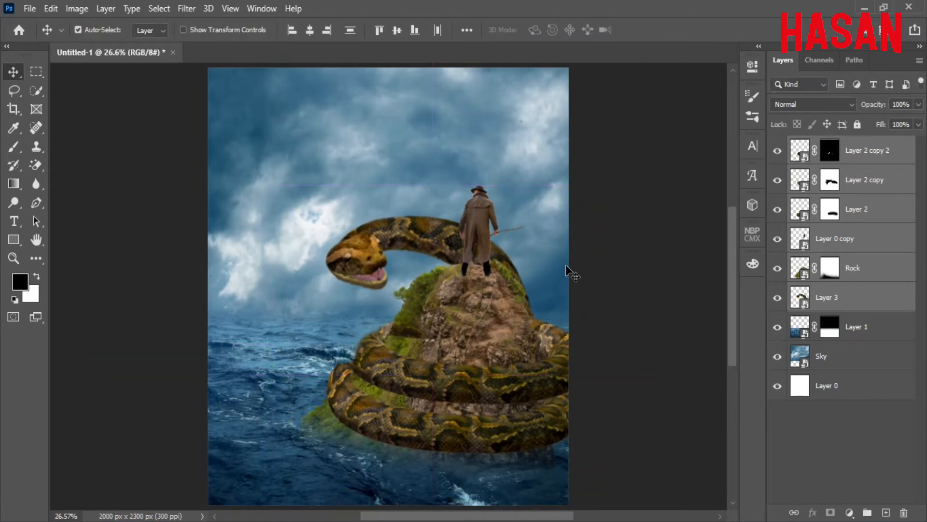
Create an empty layer directly above the Rock layer and ready a soft black brush near the man's feet.
{"action": "key", "text": "l"}
{"action": "left_click", "coordinate": [877, 274]}
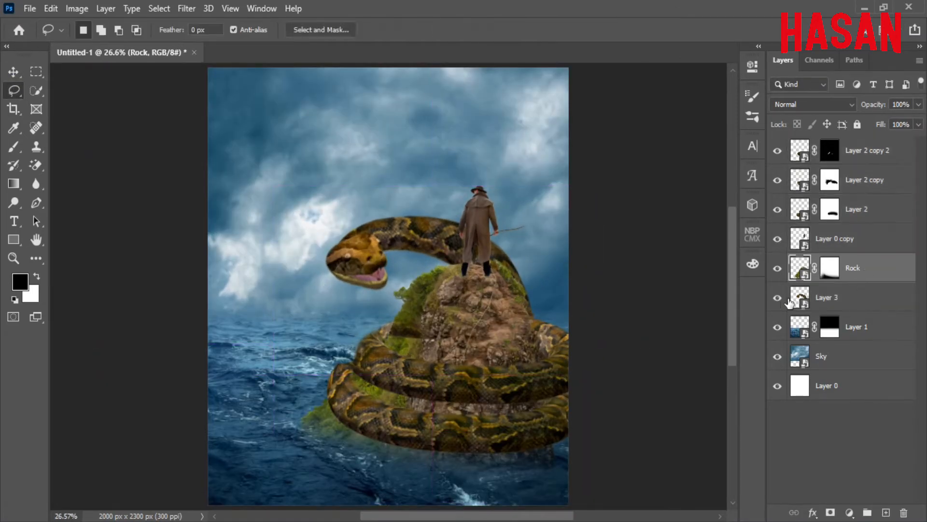
{"action": "left_click", "coordinate": [789, 303]}
{"action": "left_click", "coordinate": [831, 238]}
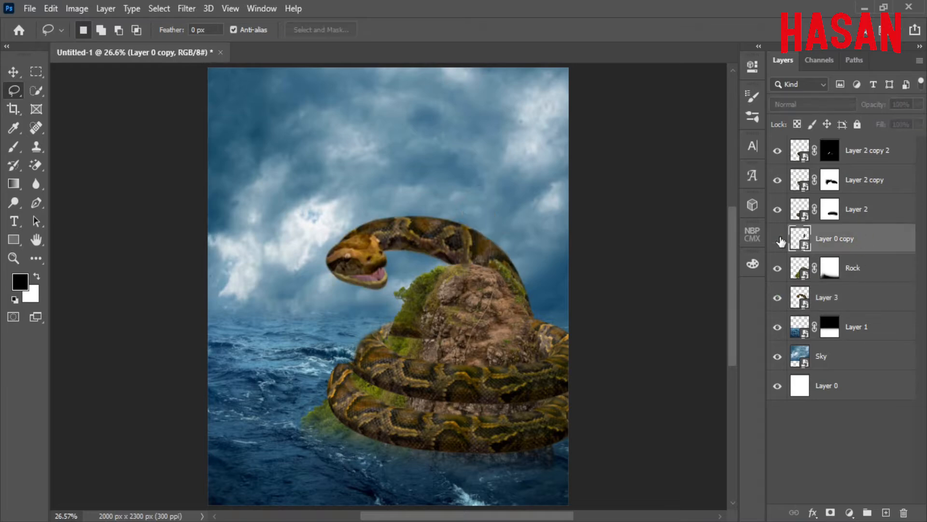
{"action": "left_click", "coordinate": [878, 268]}
{"action": "key", "text": "ctrl+shift+alt+n"}
{"action": "key", "text": "b"}
{"action": "scroll", "coordinate": [488, 292], "scroll_direction": "up", "scroll_amount": 8}
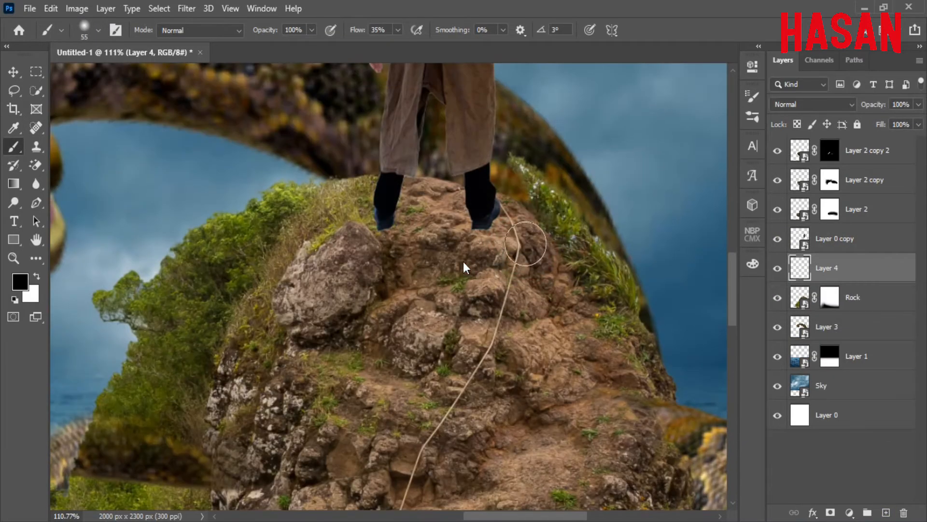
{"action": "scroll", "coordinate": [493, 270], "scroll_direction": "down", "scroll_amount": 8}
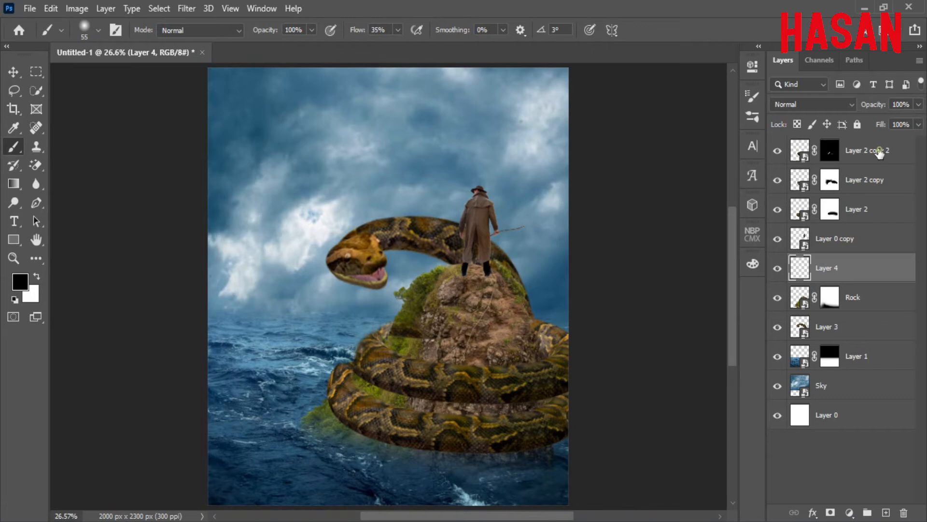
Copy the full moon from its PNG document into the composite and place its layer directly below Layer 3.
{"action": "left_click", "coordinate": [880, 153]}
{"action": "key", "text": "v"}
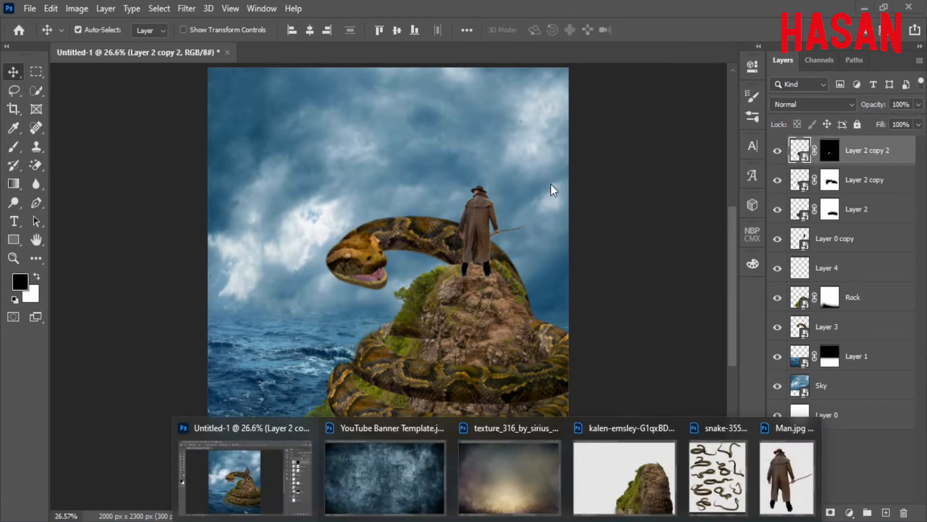
{"action": "key", "text": "ctrl+o"}
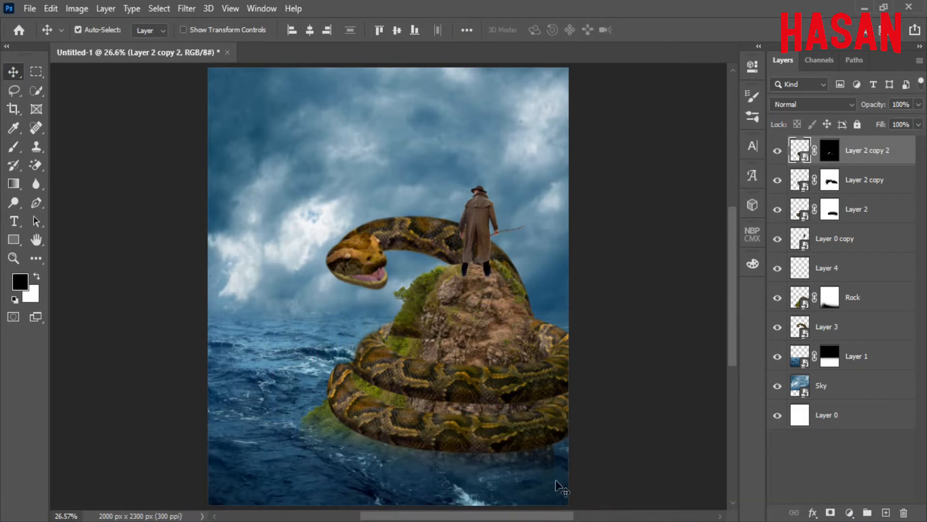
{"action": "mouse_move", "coordinate": [500, 520]}
{"action": "left_click", "coordinate": [831, 477]}
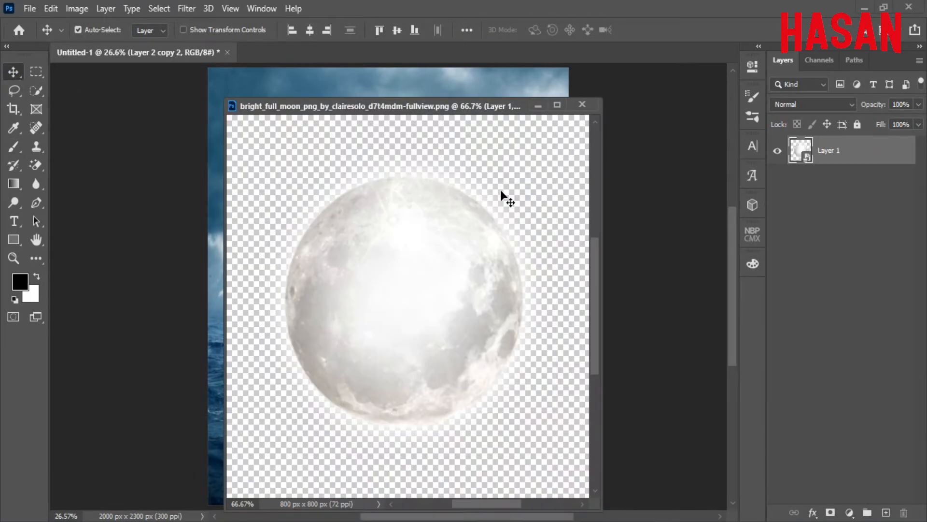
{"action": "left_click_drag", "start_coordinate": [462, 107], "coordinate": [739, 82]}
{"action": "left_click_drag", "start_coordinate": [708, 218], "coordinate": [321, 223]}
{"action": "left_click", "coordinate": [859, 77]}
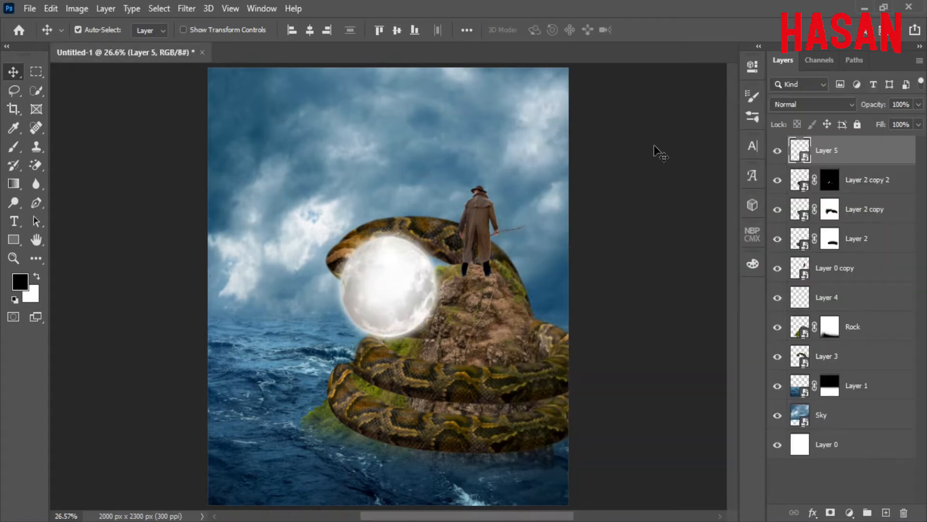
{"action": "left_click_drag", "start_coordinate": [867, 164], "coordinate": [862, 357]}
Scale the moon to about 113% and place it in the upper-left sky, above the snake's head.
{"action": "key", "text": "ctrl+t"}
{"action": "left_click_drag", "start_coordinate": [450, 284], "coordinate": [374, 198]}
{"action": "left_click_drag", "start_coordinate": [465, 213], "coordinate": [501, 207]}
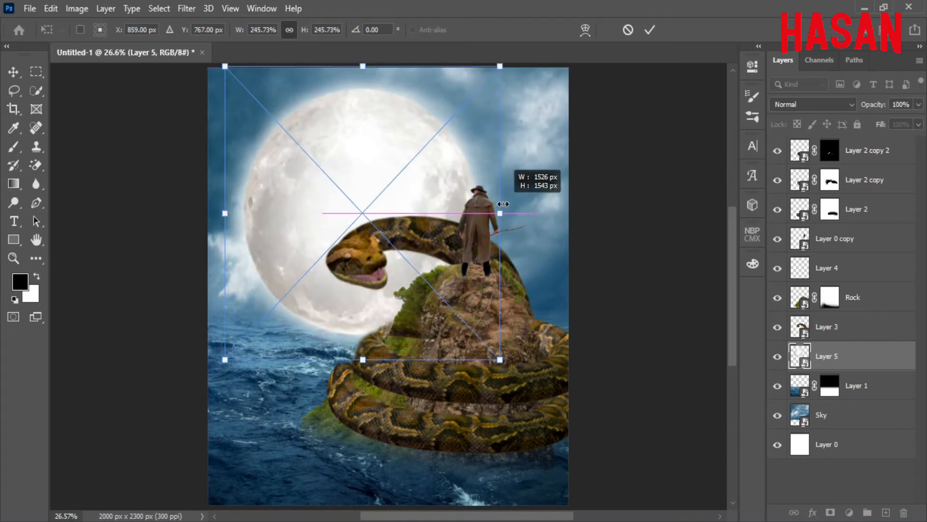
{"action": "mouse_move", "coordinate": [405, 179]}
{"action": "left_mouse_down"}
{"action": "mouse_move", "coordinate": [456, 175]}
{"action": "mouse_move", "coordinate": [397, 169]}
{"action": "left_mouse_up"}
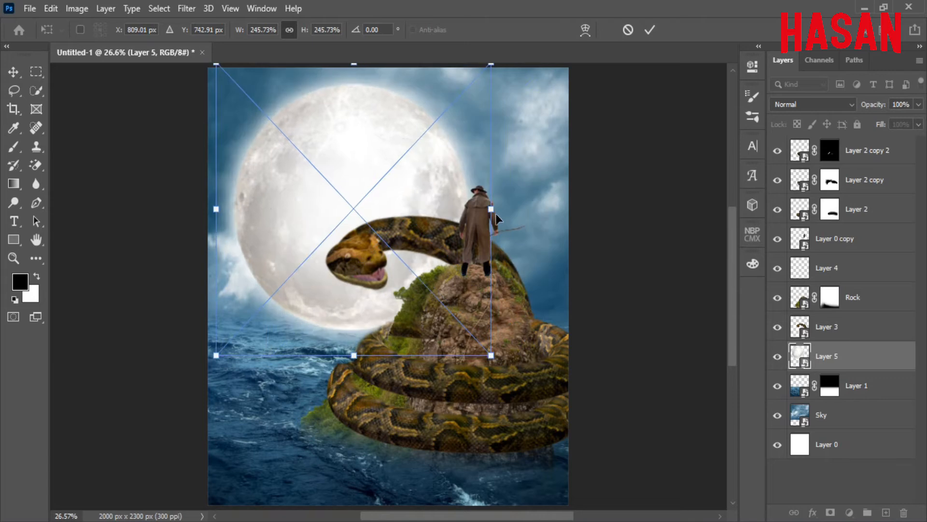
{"action": "left_click_drag", "start_coordinate": [494, 208], "coordinate": [333, 140]}
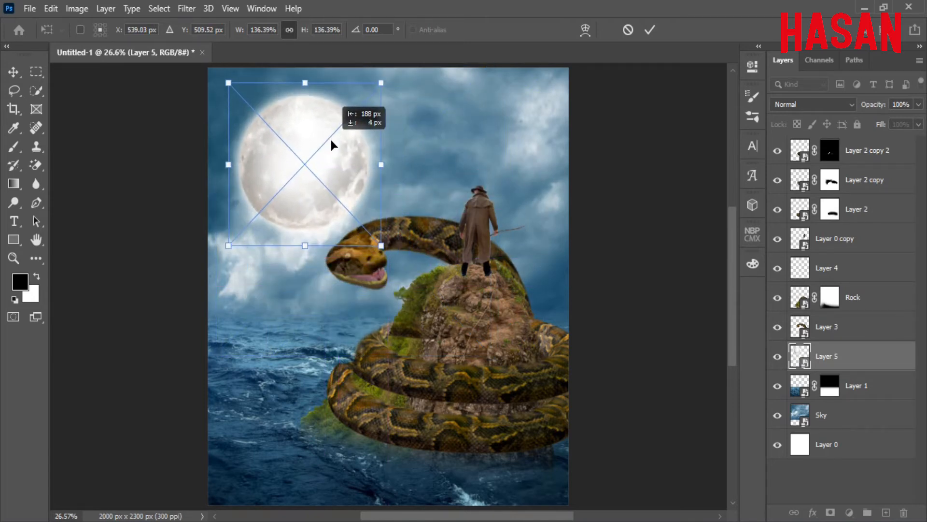
{"action": "left_click_drag", "start_coordinate": [381, 164], "coordinate": [329, 152]}
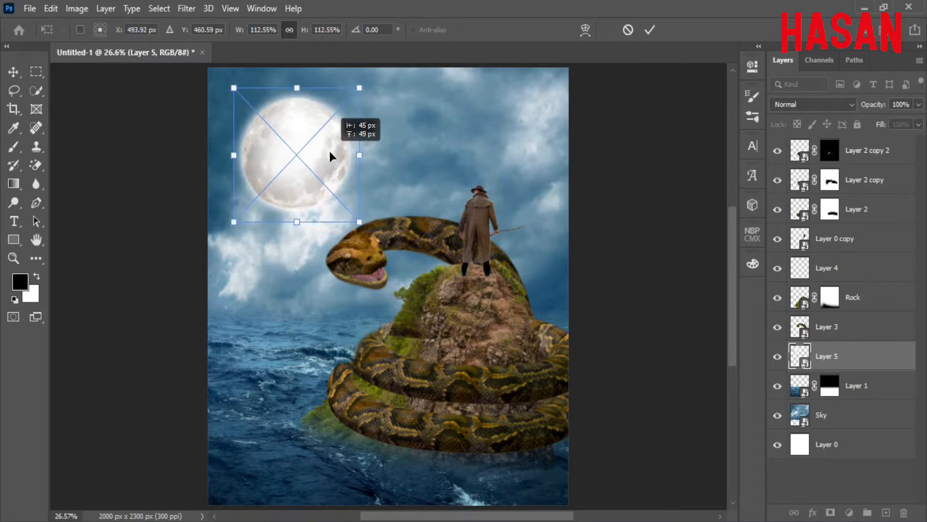
{"action": "left_click", "coordinate": [650, 30]}
Enlarge the Sky layer and shift it down and to the right so its clouds reach the sea horizon.
{"action": "left_click", "coordinate": [408, 285]}
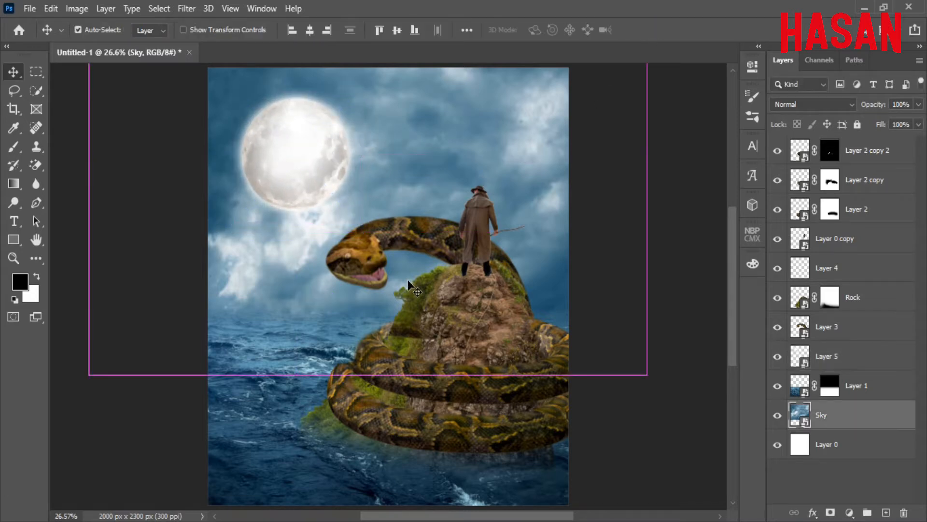
{"action": "key", "text": "ctrl+t"}
{"action": "left_click_drag", "start_coordinate": [412, 162], "coordinate": [480, 222]}
{"action": "left_click_drag", "start_coordinate": [539, 291], "coordinate": [618, 368]}
{"action": "left_click_drag", "start_coordinate": [425, 266], "coordinate": [430, 257]}
{"action": "left_click_drag", "start_coordinate": [400, 197], "coordinate": [431, 267]}
{"action": "left_click", "coordinate": [650, 30]}
{"action": "key", "text": "ctrl+0"}
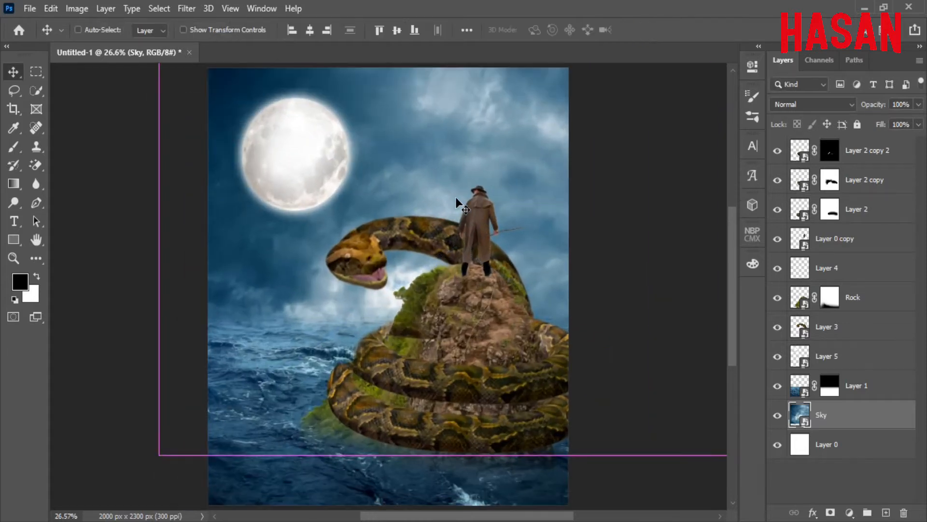
Rename the moon's layer as moon.
{"action": "left_click", "coordinate": [333, 165]}
{"action": "left_click", "coordinate": [777, 356]}
{"action": "left_click", "coordinate": [777, 357]}
{"action": "double_click", "coordinate": [827, 356]}
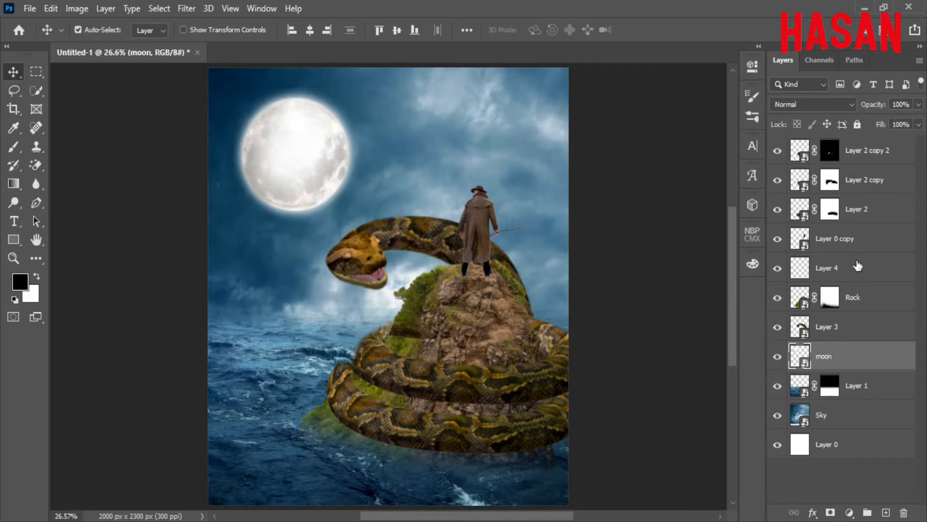
Try a Curves adjustment clipped to Layer 3 with lifted midtones and a white output of 243, and delete it.
{"action": "left_click", "coordinate": [840, 327]}
{"action": "left_click", "coordinate": [778, 327]}
{"action": "left_click", "coordinate": [778, 327]}
{"action": "left_click_drag", "start_coordinate": [362, 261], "coordinate": [390, 298]}
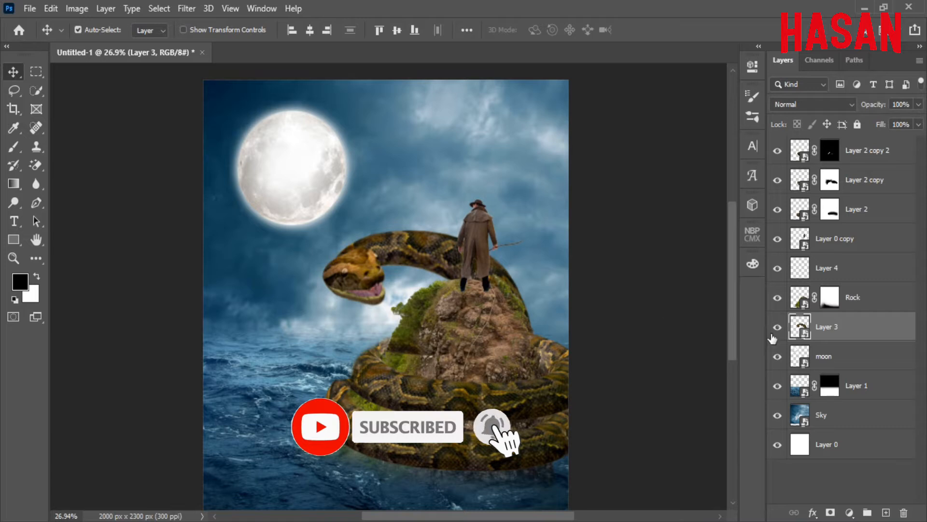
{"action": "left_click", "coordinate": [851, 512]}
{"action": "left_click", "coordinate": [858, 316]}
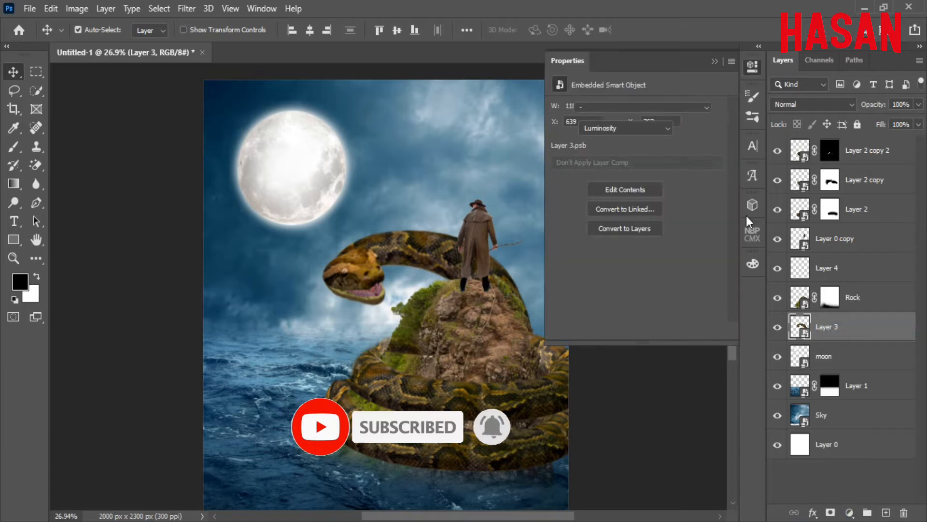
{"action": "left_click", "coordinate": [636, 330]}
{"action": "left_click_drag", "start_coordinate": [715, 146], "coordinate": [695, 141]}
{"action": "left_click_drag", "start_coordinate": [645, 185], "coordinate": [655, 196]}
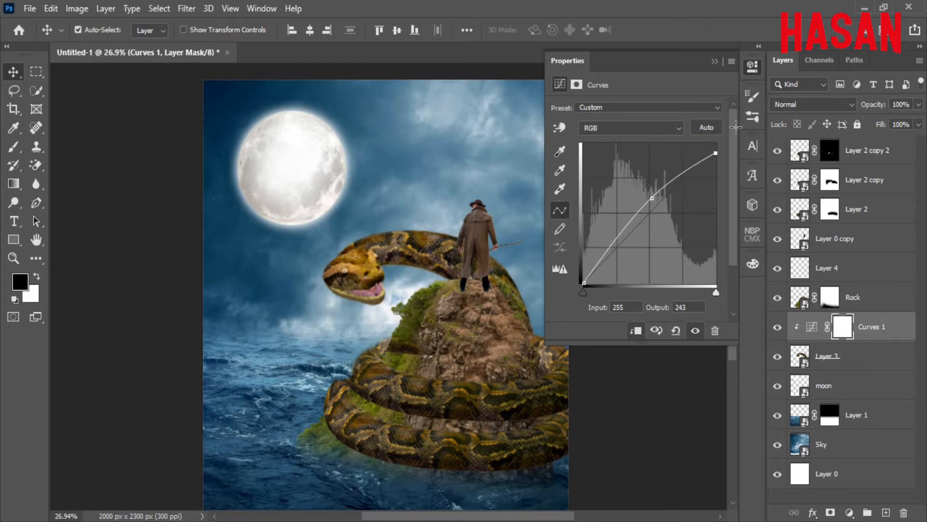
{"action": "left_click", "coordinate": [717, 61]}
{"action": "left_click_drag", "start_coordinate": [893, 332], "coordinate": [904, 512]}
Clip an Exposure adjustment to Layer 3, raise its exposure strongly, and invert its mask to black.
{"action": "left_click", "coordinate": [850, 512]}
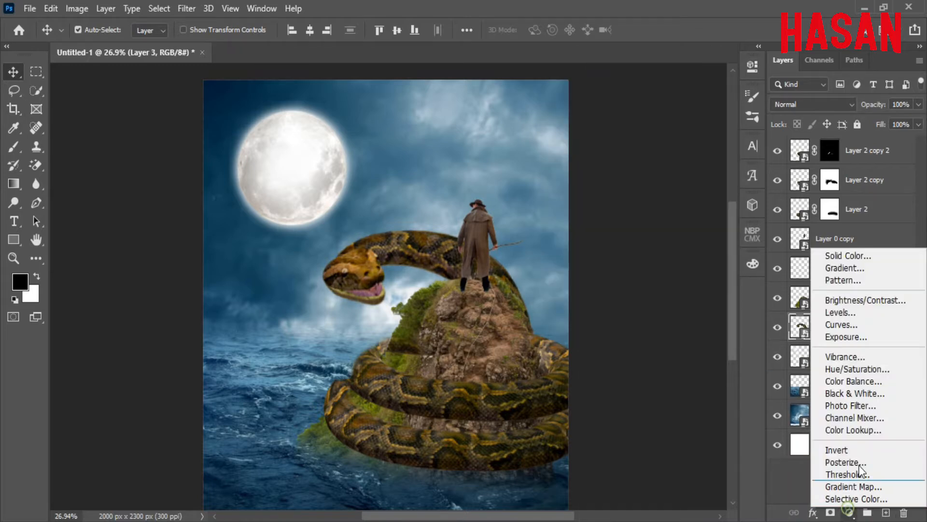
{"action": "left_click", "coordinate": [880, 340]}
{"action": "left_click", "coordinate": [636, 330]}
{"action": "left_click_drag", "start_coordinate": [637, 144], "coordinate": [684, 146]}
{"action": "left_click", "coordinate": [716, 62]}
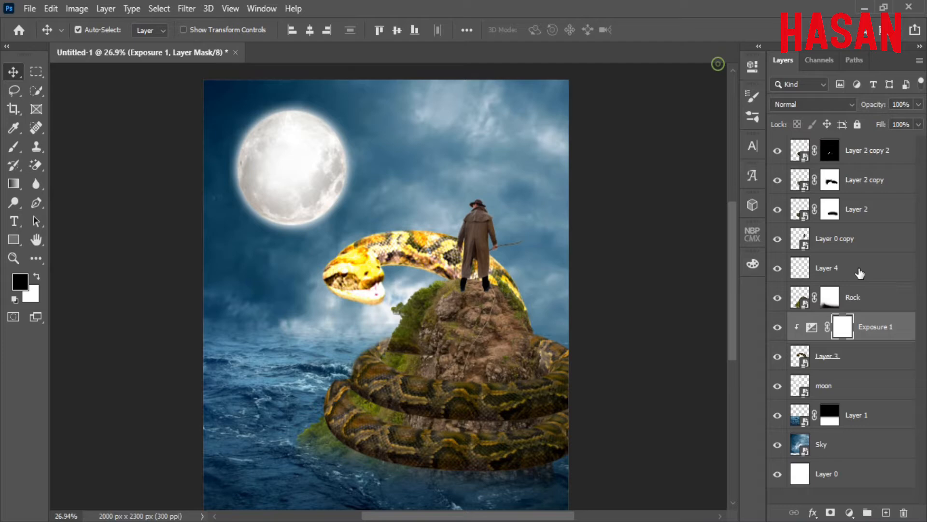
{"action": "left_click", "coordinate": [756, 67]}
{"action": "left_click", "coordinate": [685, 283]}
{"action": "left_click", "coordinate": [716, 61]}
Paint soft white at 35% flow on the Exposure 1 mask along the top edge of the snake's head and neck.
{"action": "scroll", "coordinate": [431, 275], "scroll_direction": "up", "scroll_amount": 4}
{"action": "scroll", "coordinate": [442, 275], "scroll_direction": "down", "scroll_amount": 3}
{"action": "mouse_move", "coordinate": [469, 278]}
{"action": "left_mouse_down"}
{"action": "mouse_move", "coordinate": [493, 269]}
{"action": "mouse_move", "coordinate": [437, 261]}
{"action": "mouse_move", "coordinate": [422, 235]}
{"action": "left_mouse_up"}
{"action": "key", "text": "b"}
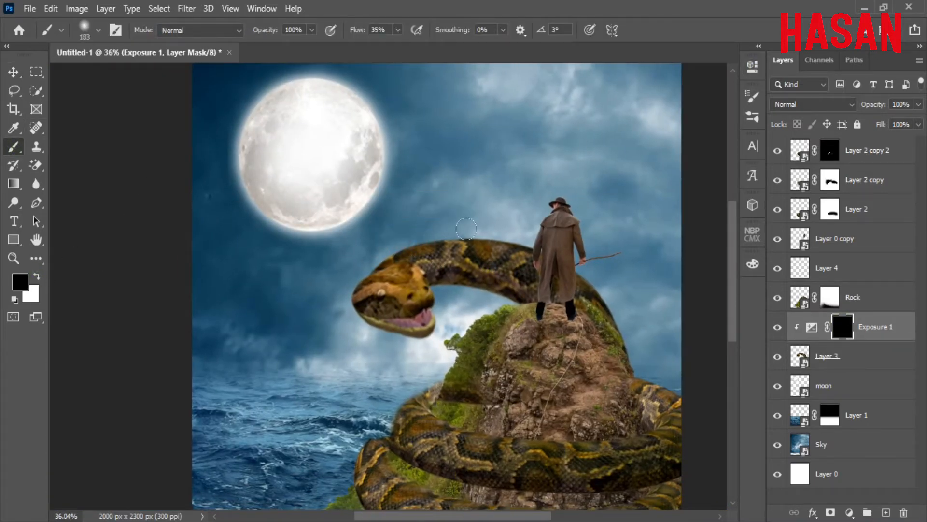
{"action": "mouse_move", "coordinate": [487, 233]}
{"action": "left_mouse_down"}
{"action": "mouse_move", "coordinate": [400, 223]}
{"action": "mouse_move", "coordinate": [382, 234]}
{"action": "left_mouse_up"}
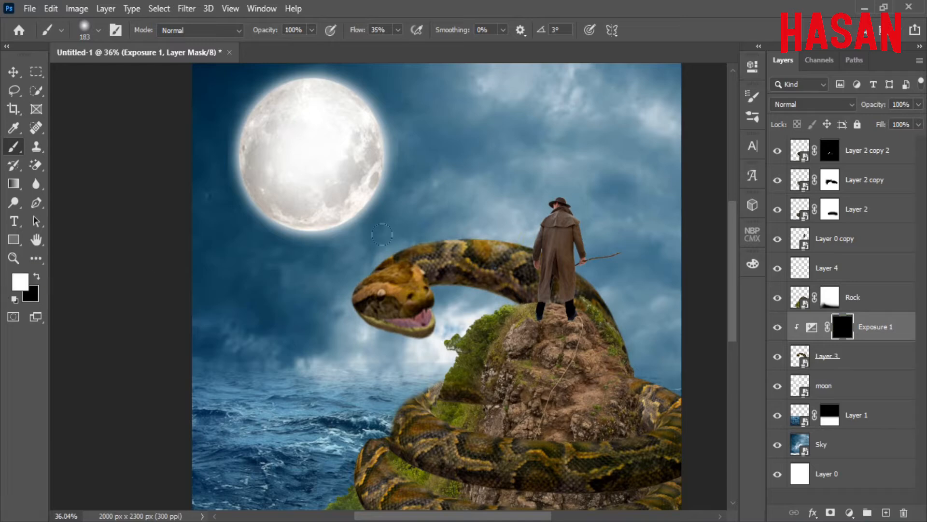
{"action": "left_click_drag", "start_coordinate": [379, 267], "coordinate": [498, 247]}
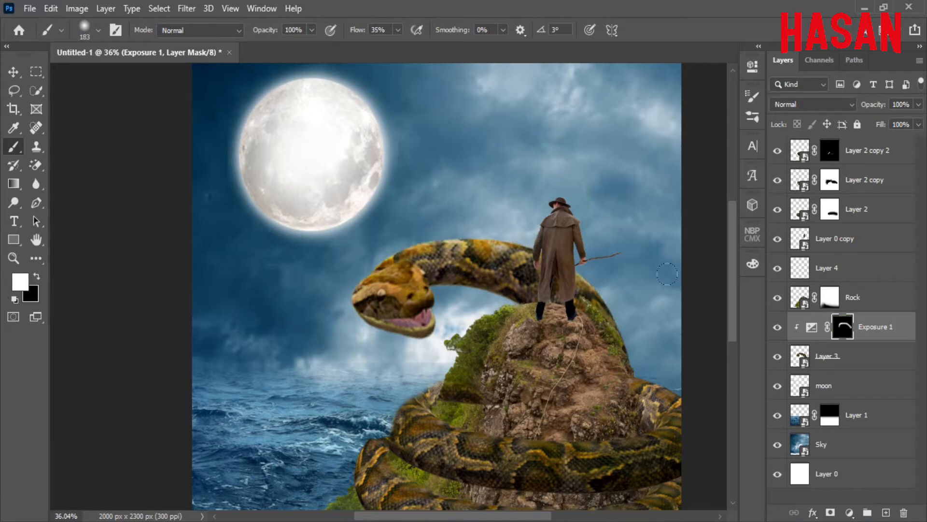
{"action": "left_click", "coordinate": [777, 328]}
{"action": "left_click", "coordinate": [777, 327]}
Strengthen the moonlit highlight on the snake's arched neck and head with more white on the Exposure 1 mask.
{"action": "scroll", "coordinate": [512, 298], "scroll_direction": "down", "scroll_amount": 6}
{"action": "scroll", "coordinate": [483, 300], "scroll_direction": "up", "scroll_amount": 9}
{"action": "left_click_drag", "start_coordinate": [453, 253], "coordinate": [458, 320]}
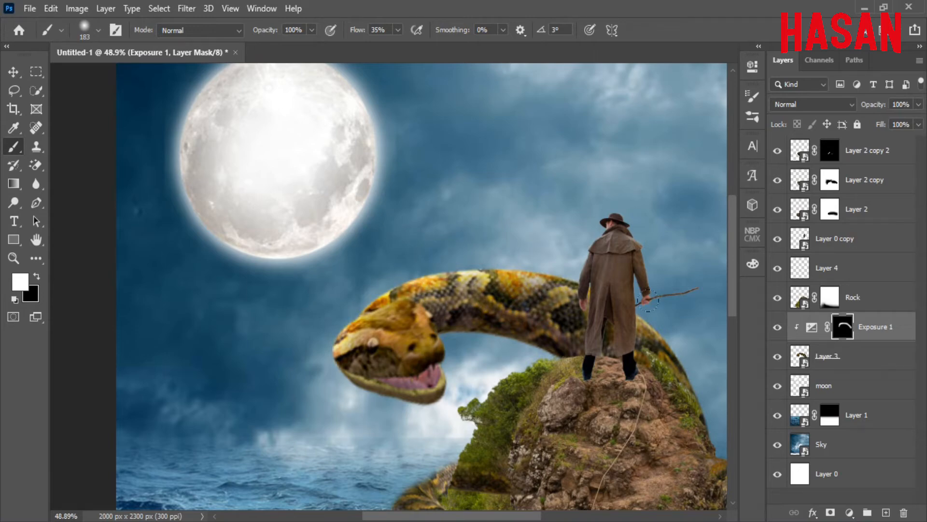
{"action": "left_click_drag", "start_coordinate": [565, 299], "coordinate": [499, 267]}
{"action": "left_click_drag", "start_coordinate": [442, 251], "coordinate": [559, 251]}
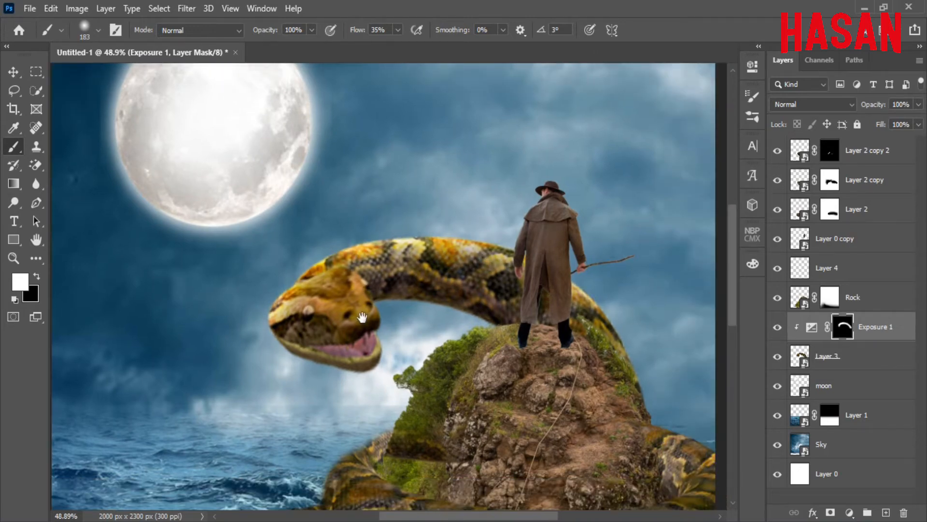
{"action": "scroll", "coordinate": [362, 318], "scroll_direction": "down", "scroll_amount": 5}
{"action": "scroll", "coordinate": [373, 296], "scroll_direction": "up", "scroll_amount": 4}
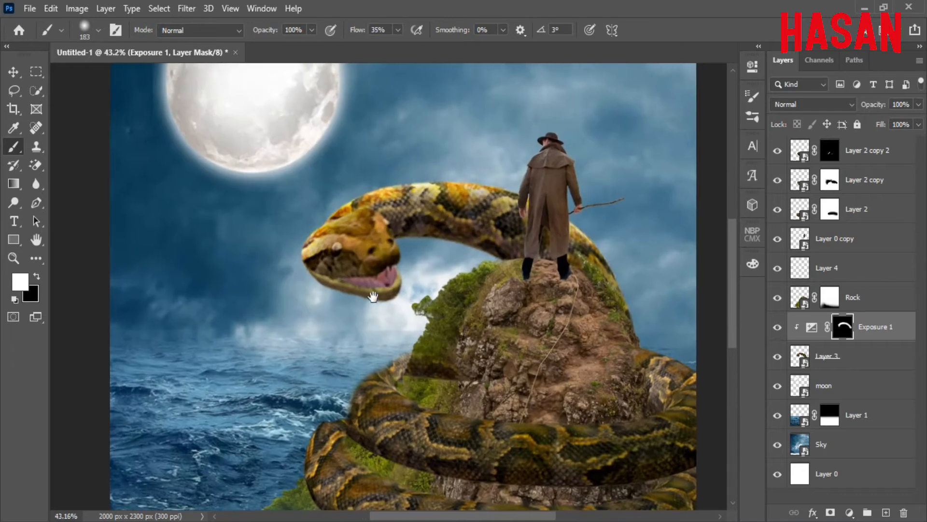
{"action": "left_click", "coordinate": [777, 327]}
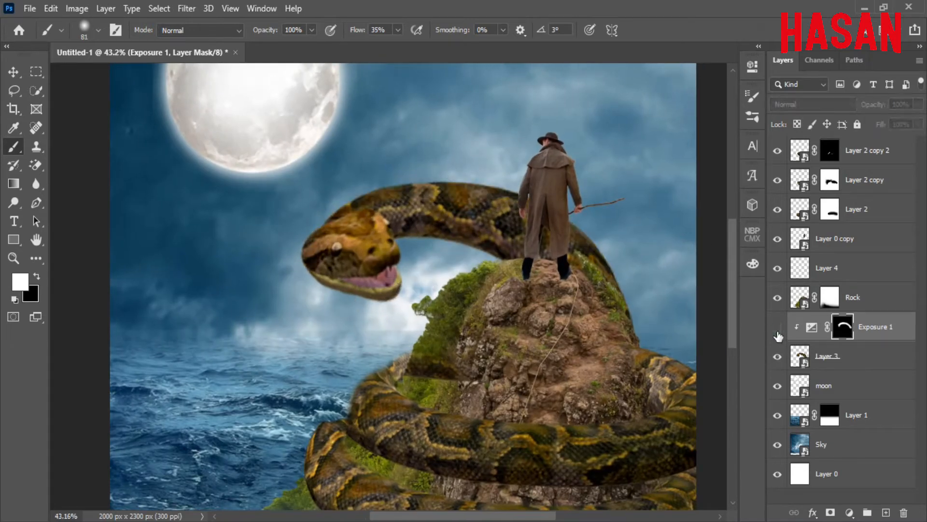
{"action": "left_click", "coordinate": [777, 327]}
{"action": "scroll", "coordinate": [546, 330], "scroll_direction": "down", "scroll_amount": 3}
{"action": "mouse_move", "coordinate": [400, 261]}
{"action": "left_mouse_down"}
{"action": "mouse_move", "coordinate": [454, 303]}
{"action": "mouse_move", "coordinate": [403, 263]}
{"action": "left_mouse_up"}
{"action": "mouse_move", "coordinate": [439, 302]}
{"action": "left_mouse_down"}
{"action": "mouse_move", "coordinate": [408, 274]}
{"action": "mouse_move", "coordinate": [400, 288]}
{"action": "mouse_move", "coordinate": [394, 280]}
{"action": "left_mouse_up"}
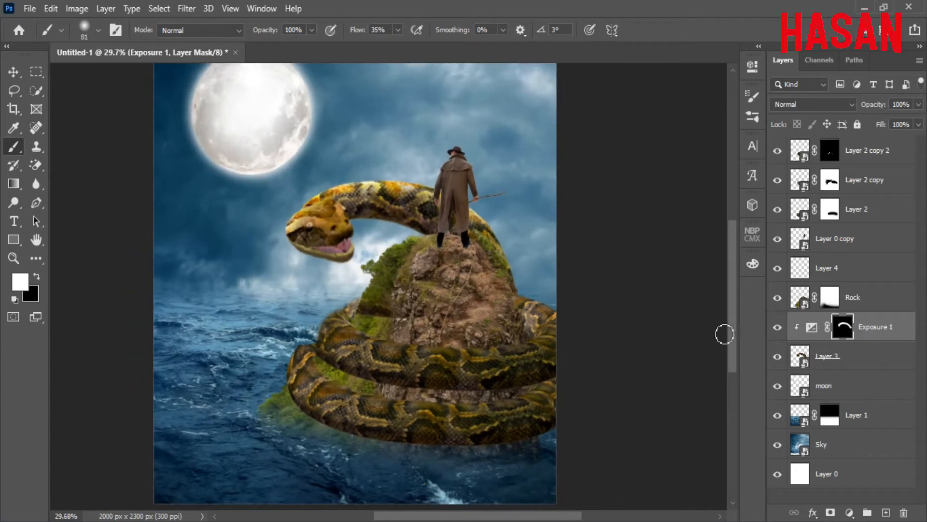
Create another empty layer between Layer 4 and the man's layer, Layer 0 copy.
{"action": "left_click", "coordinate": [883, 296]}
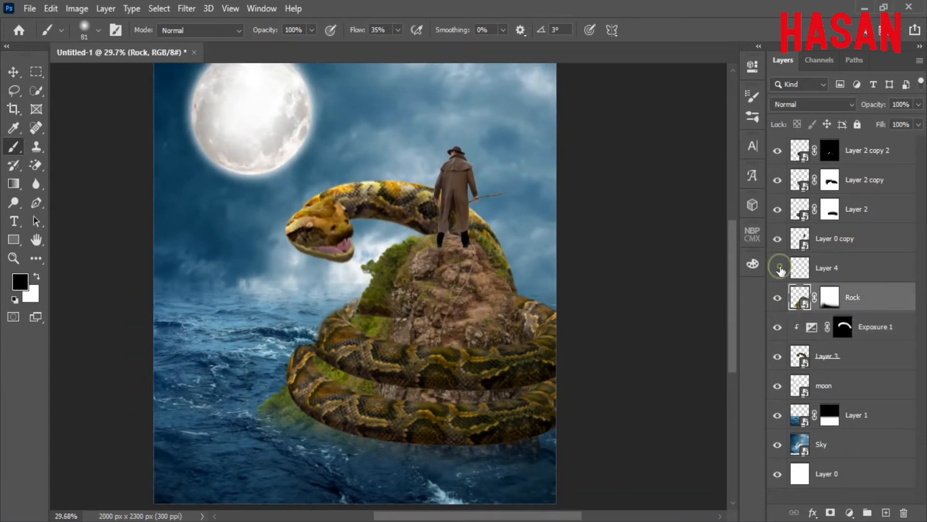
{"action": "left_click", "coordinate": [778, 238]}
{"action": "left_click", "coordinate": [778, 239]}
{"action": "left_click", "coordinate": [841, 240]}
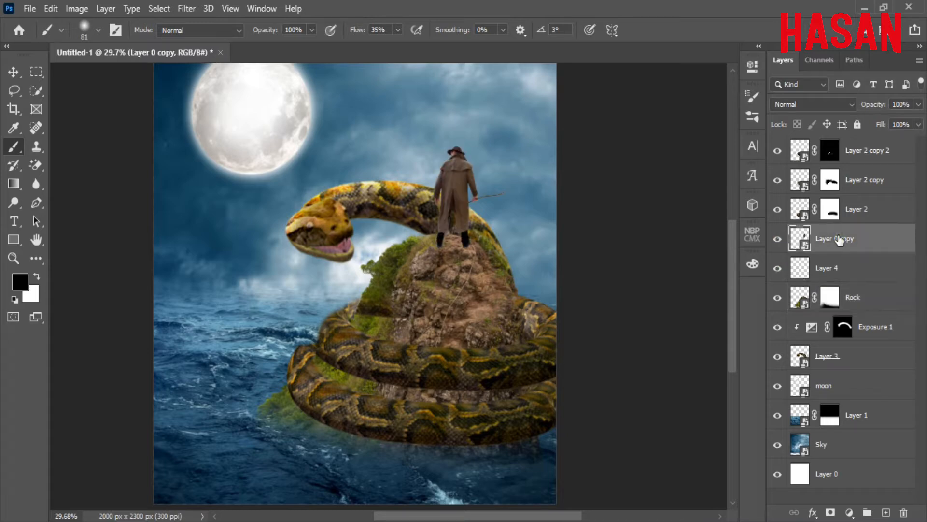
{"action": "left_click", "coordinate": [878, 260]}
{"action": "left_click", "coordinate": [885, 512]}
Paint a soft black contact shadow under the man's feet on Layer 4, using a 36 px brush at 9% flow.
{"action": "left_click", "coordinate": [848, 297]}
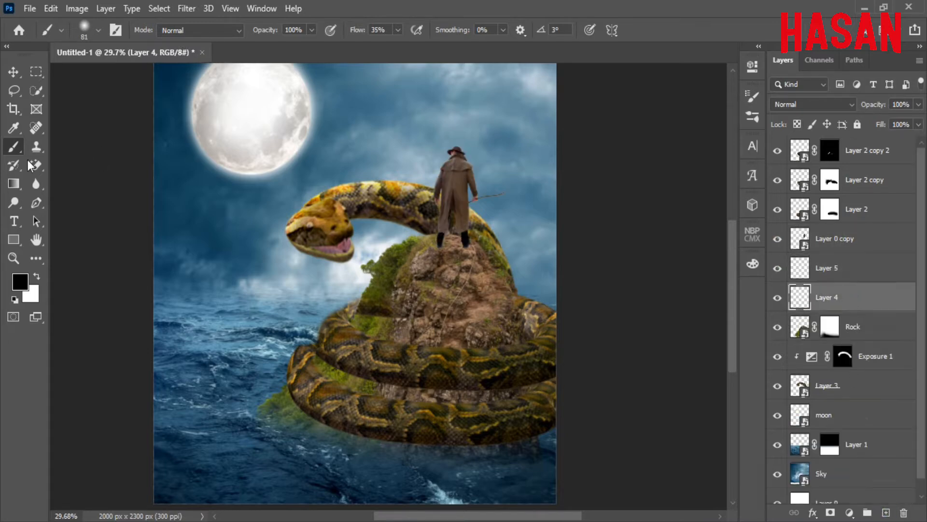
{"action": "mouse_move", "coordinate": [467, 243]}
{"action": "left_mouse_down"}
{"action": "mouse_move", "coordinate": [470, 282]}
{"action": "mouse_move", "coordinate": [457, 288]}
{"action": "mouse_move", "coordinate": [463, 279]}
{"action": "mouse_move", "coordinate": [454, 278]}
{"action": "left_mouse_up"}
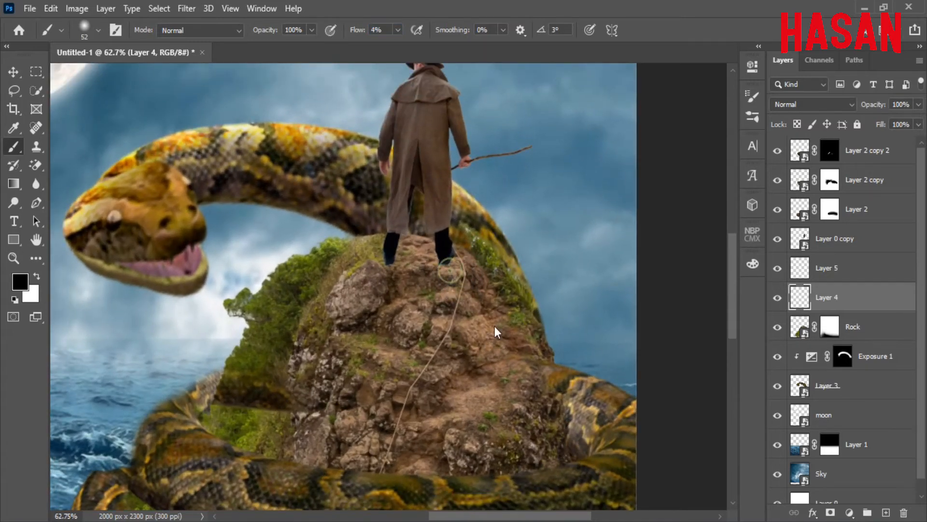
{"action": "scroll", "coordinate": [472, 306], "scroll_direction": "up", "scroll_amount": 3}
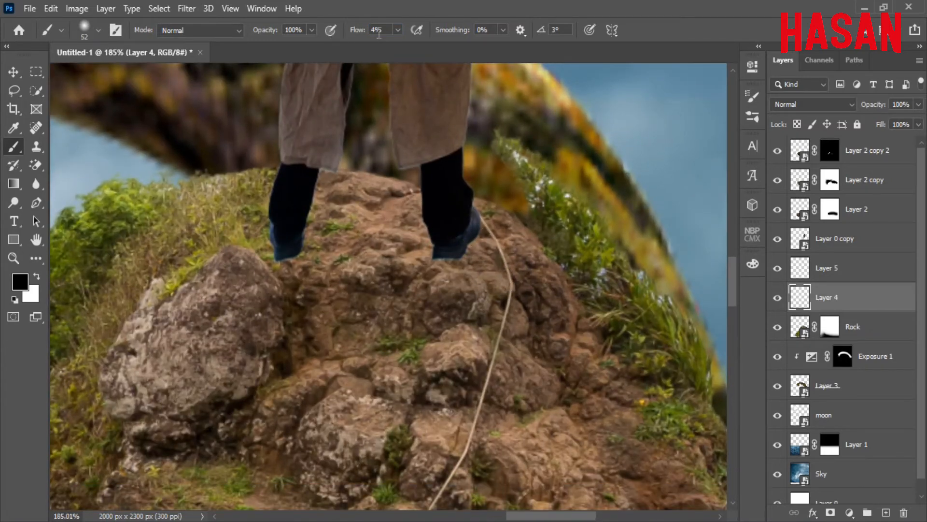
{"action": "left_click_drag", "start_coordinate": [515, 253], "coordinate": [501, 252]}
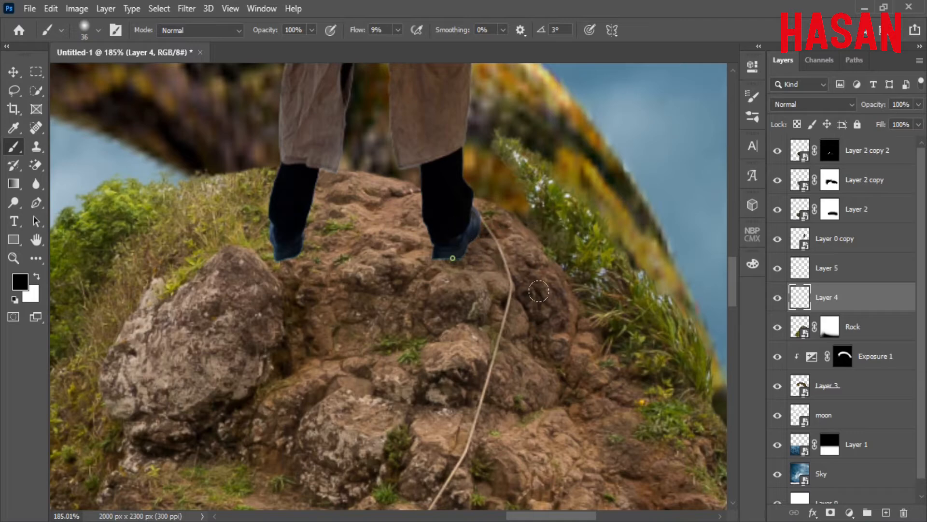
{"action": "scroll", "coordinate": [455, 314], "scroll_direction": "down", "scroll_amount": 5}
{"action": "scroll", "coordinate": [462, 318], "scroll_direction": "up", "scroll_amount": 3}
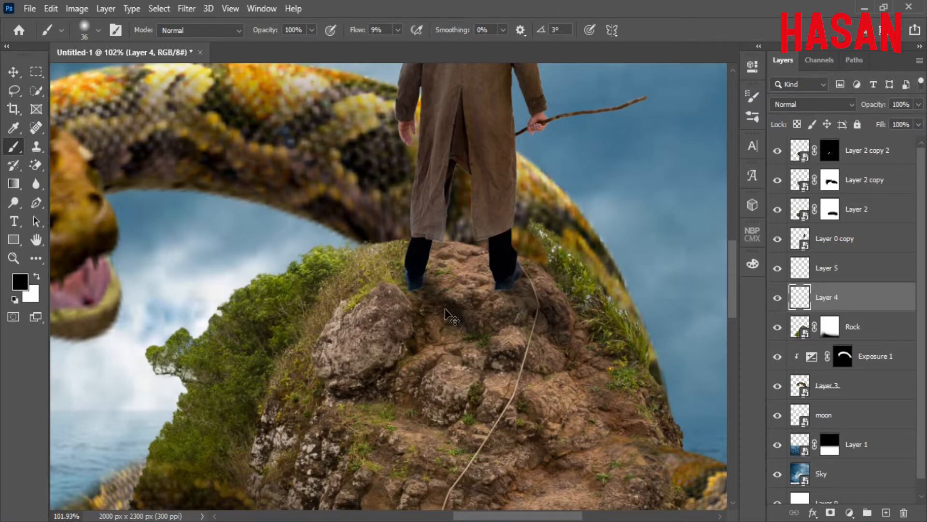
{"action": "scroll", "coordinate": [449, 314], "scroll_direction": "down", "scroll_amount": 5}
{"action": "key", "text": "v"}
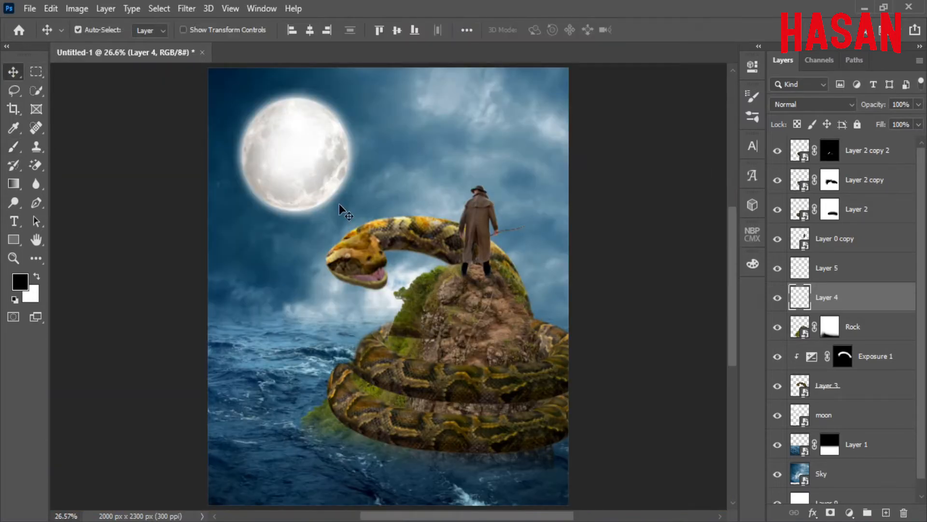
Rename the man's layer, Layer 0 copy, as Model.
{"action": "left_click", "coordinate": [778, 238]}
{"action": "left_click", "coordinate": [777, 238]}
{"action": "left_click", "coordinate": [828, 240]}
{"action": "left_click", "coordinate": [777, 239]}
{"action": "left_click", "coordinate": [778, 239]}
{"action": "double_click", "coordinate": [835, 239]}
{"action": "type", "text": "Model"}
{"action": "key", "text": "Return"}
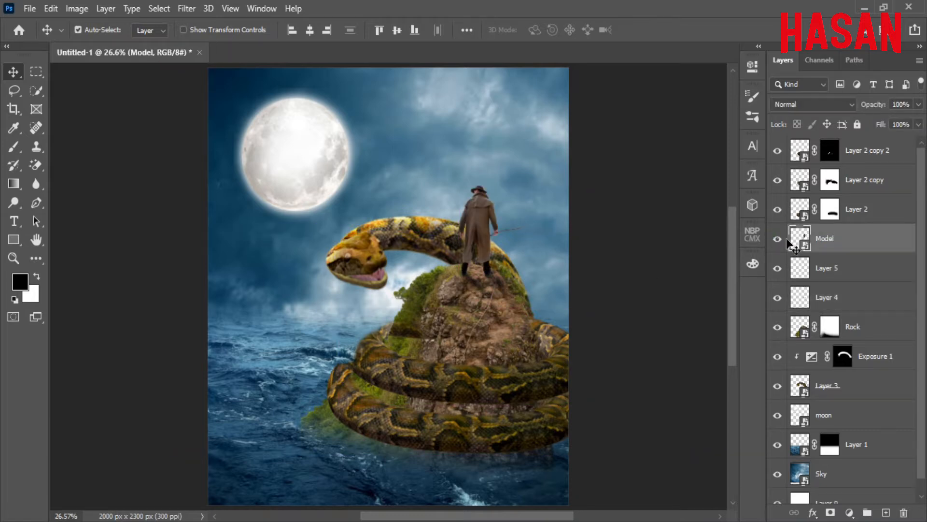
Create an empty layer directly above Model for soft black brush shading and set its blend mode to Multiply.
{"action": "left_click", "coordinate": [878, 208]}
{"action": "left_click", "coordinate": [777, 211]}
{"action": "left_click", "coordinate": [777, 211]}
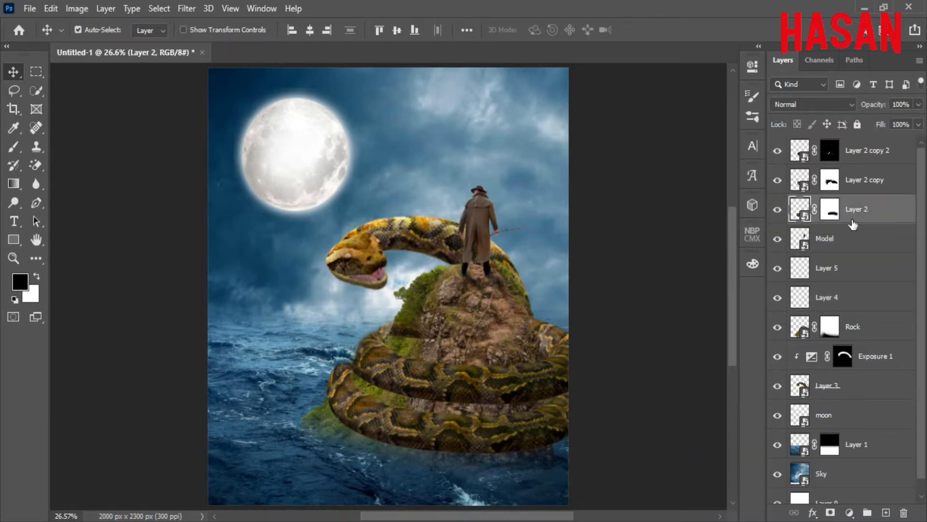
{"action": "left_click", "coordinate": [860, 239]}
{"action": "left_click", "coordinate": [886, 513]}
{"action": "left_click", "coordinate": [13, 146]}
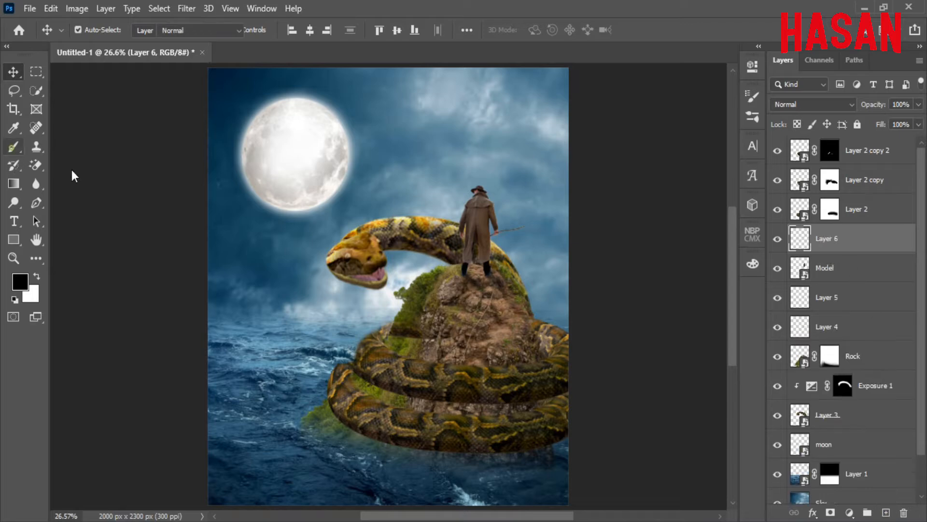
{"action": "scroll", "coordinate": [413, 284], "scroll_direction": "up", "scroll_amount": 5}
{"action": "left_click_drag", "start_coordinate": [501, 364], "coordinate": [362, 212]}
{"action": "left_click_drag", "start_coordinate": [383, 309], "coordinate": [400, 317]}
{"action": "left_click_drag", "start_coordinate": [461, 338], "coordinate": [545, 342]}
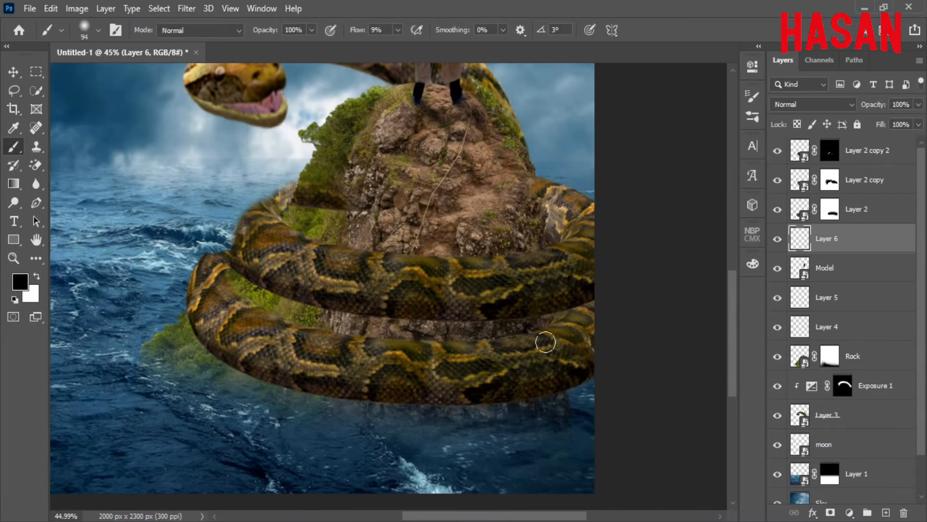
{"action": "left_click", "coordinate": [852, 104]}
{"action": "left_click", "coordinate": [816, 160]}
Paint a soft black shadow on Layer 6 over the rock and grass between the two lower coils, at 9% flow.
{"action": "left_click_drag", "start_coordinate": [487, 303], "coordinate": [435, 288]}
{"action": "left_click_drag", "start_coordinate": [384, 318], "coordinate": [323, 319]}
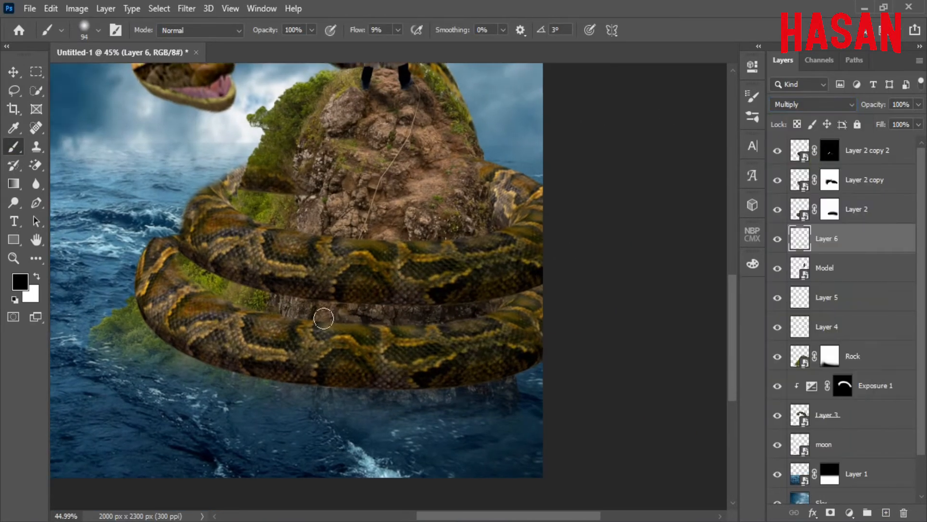
{"action": "mouse_move", "coordinate": [254, 304]}
{"action": "left_mouse_down"}
{"action": "mouse_move", "coordinate": [323, 302]}
{"action": "mouse_move", "coordinate": [263, 275]}
{"action": "left_mouse_up"}
{"action": "left_click_drag", "start_coordinate": [503, 321], "coordinate": [385, 303]}
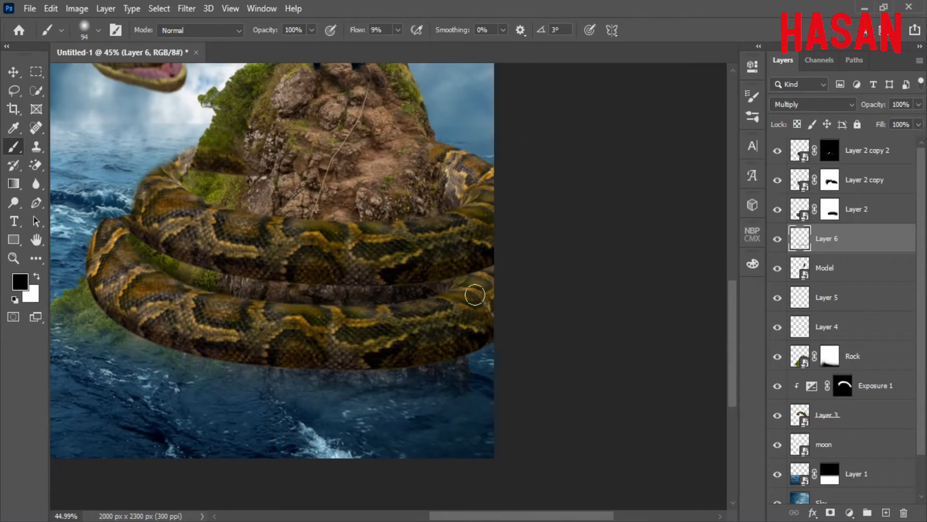
{"action": "left_click_drag", "start_coordinate": [412, 278], "coordinate": [386, 315]}
{"action": "left_click_drag", "start_coordinate": [399, 298], "coordinate": [375, 315]}
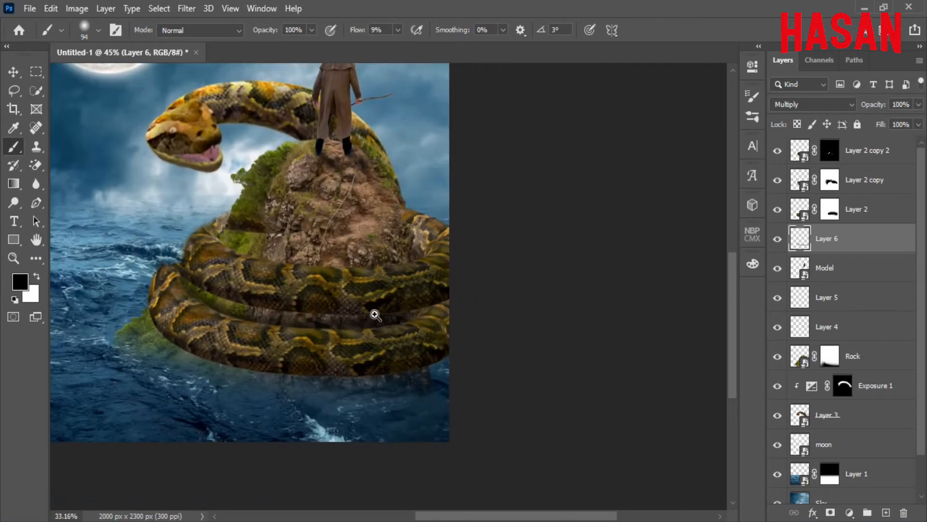
Create an empty layer directly above Layer 2 for shading around the upper of the two lower coils.
{"action": "left_click", "coordinate": [867, 209]}
{"action": "left_click", "coordinate": [862, 183]}
{"action": "left_click", "coordinate": [777, 183]}
{"action": "left_click", "coordinate": [777, 183]}
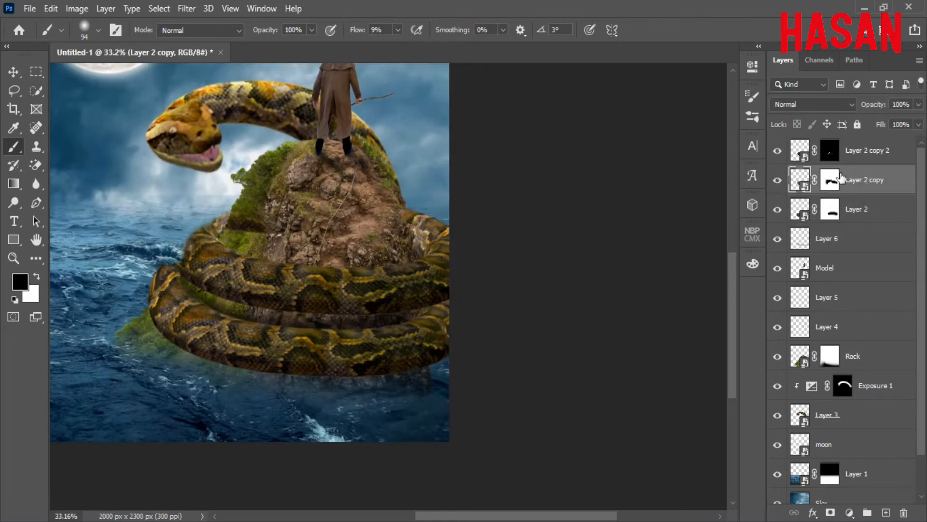
{"action": "left_click", "coordinate": [884, 211]}
{"action": "left_click", "coordinate": [885, 513]}
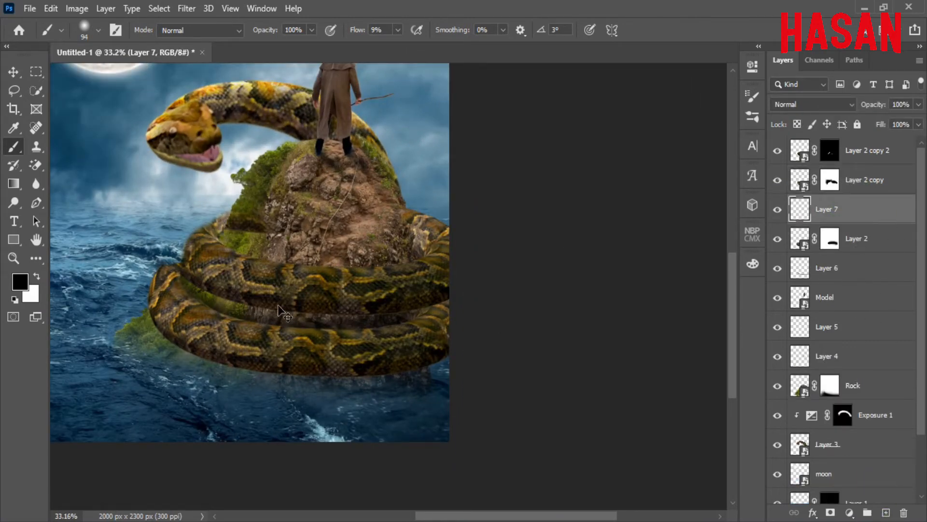
Paint a soft black shadow on Layer 7 at the rock's base, along the inner edge of the upper coil, at 9% flow.
{"action": "left_click_drag", "start_coordinate": [256, 283], "coordinate": [284, 283]}
{"action": "mouse_move", "coordinate": [231, 243]}
{"action": "left_mouse_down"}
{"action": "mouse_move", "coordinate": [374, 247]}
{"action": "mouse_move", "coordinate": [353, 258]}
{"action": "left_mouse_up"}
{"action": "mouse_move", "coordinate": [353, 257]}
{"action": "left_mouse_down"}
{"action": "mouse_move", "coordinate": [479, 238]}
{"action": "mouse_move", "coordinate": [350, 256]}
{"action": "mouse_move", "coordinate": [280, 244]}
{"action": "mouse_move", "coordinate": [449, 253]}
{"action": "mouse_move", "coordinate": [225, 224]}
{"action": "mouse_move", "coordinate": [410, 253]}
{"action": "left_mouse_up"}
{"action": "key", "text": "ctrl+0"}
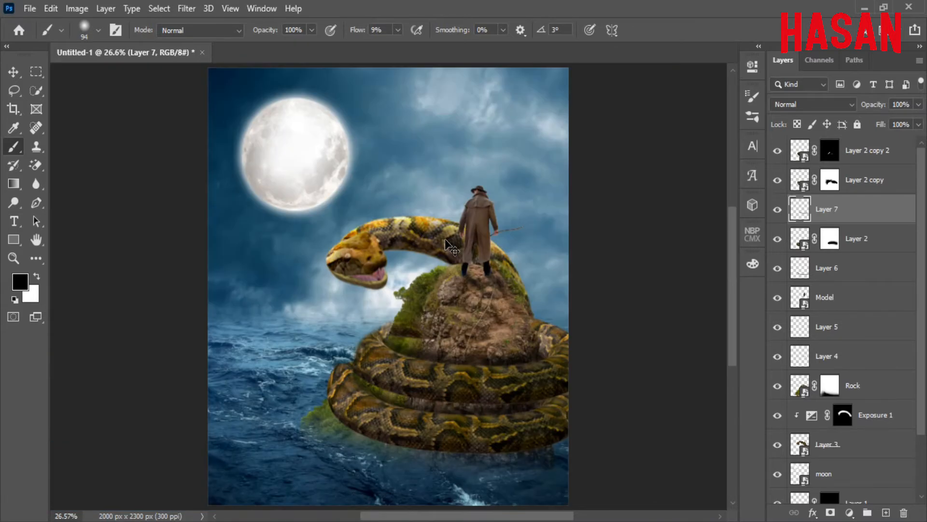
Compare the composite with and without Layer 6, and nudge that layer's shadow slightly down.
{"action": "left_click", "coordinate": [826, 268]}
{"action": "scroll", "coordinate": [413, 305], "scroll_direction": "up", "scroll_amount": 3}
{"action": "left_click", "coordinate": [778, 269]}
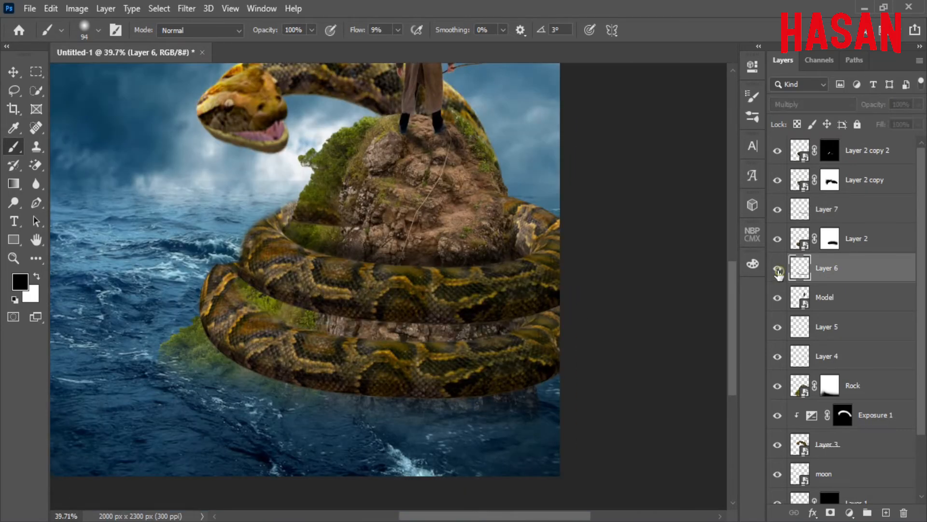
{"action": "left_click", "coordinate": [778, 269]}
{"action": "left_click_drag", "start_coordinate": [529, 324], "coordinate": [413, 346]}
{"action": "key", "text": "ctrl+0"}
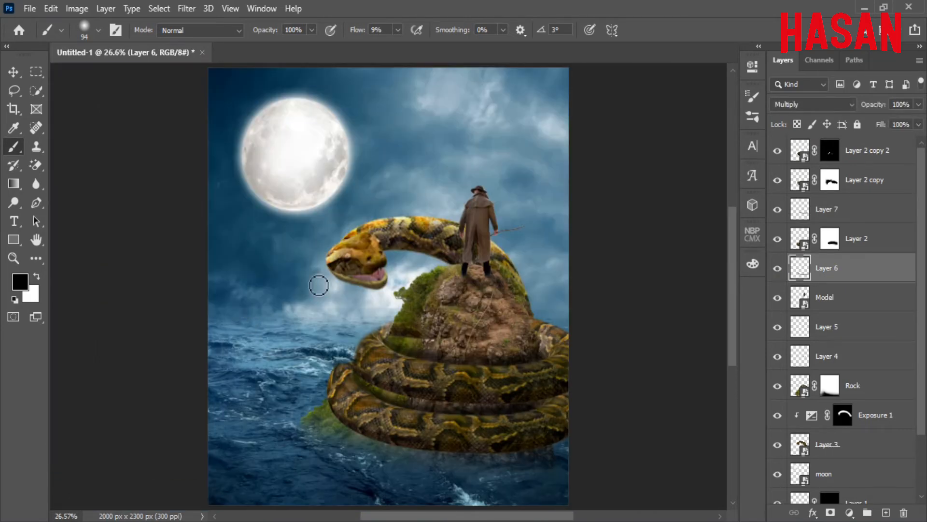
{"action": "key", "text": "ctrl+t"}
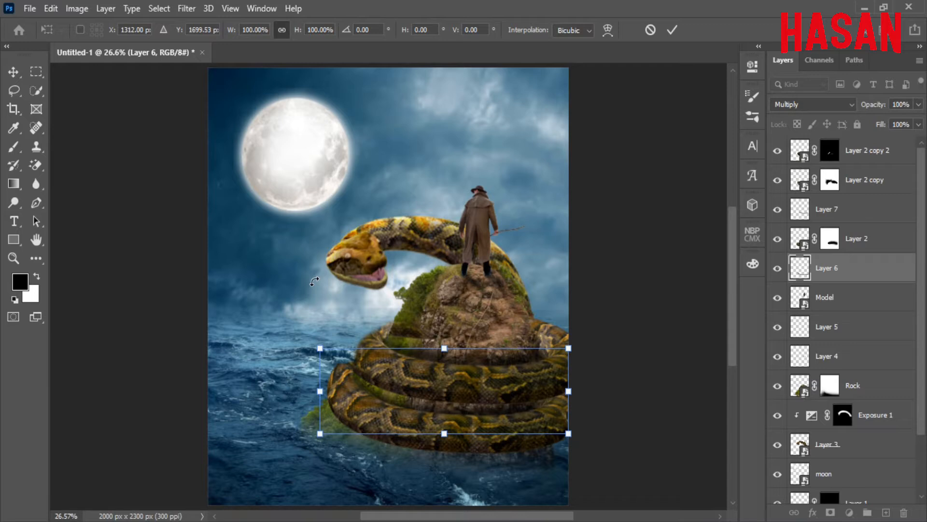
{"action": "key", "text": "Down"}
{"action": "left_click", "coordinate": [672, 30]}
Nudge the shadow painted on Layer 7 slightly down at the rock's base.
{"action": "key", "text": "b"}
{"action": "key", "text": "alt+bracketright"}
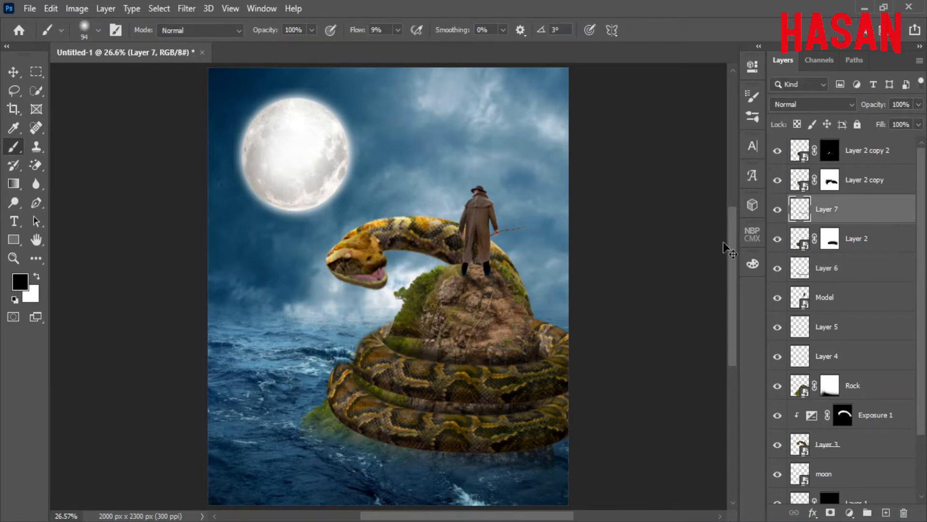
{"action": "key", "text": "ctrl+t"}
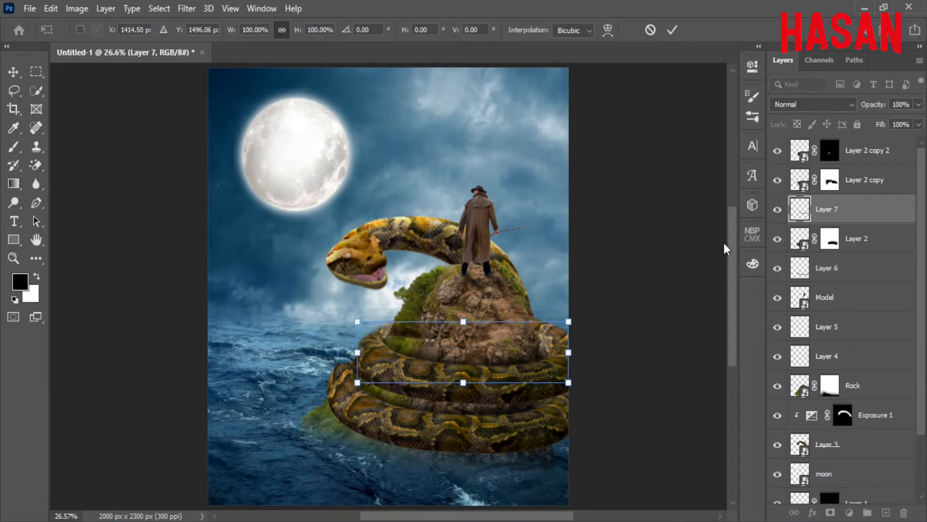
{"action": "key", "text": "Down"}
{"action": "left_click", "coordinate": [674, 32]}
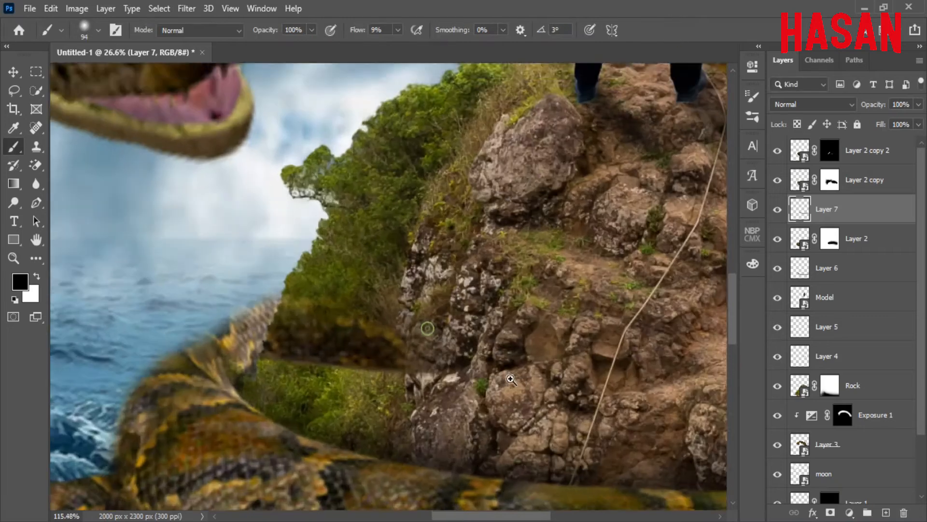
Create a new layer above Layer 2 copy 2 in Overlay mode, filled with the neutral 50% gray.
{"action": "key", "text": "v"}
{"action": "left_click", "coordinate": [424, 308]}
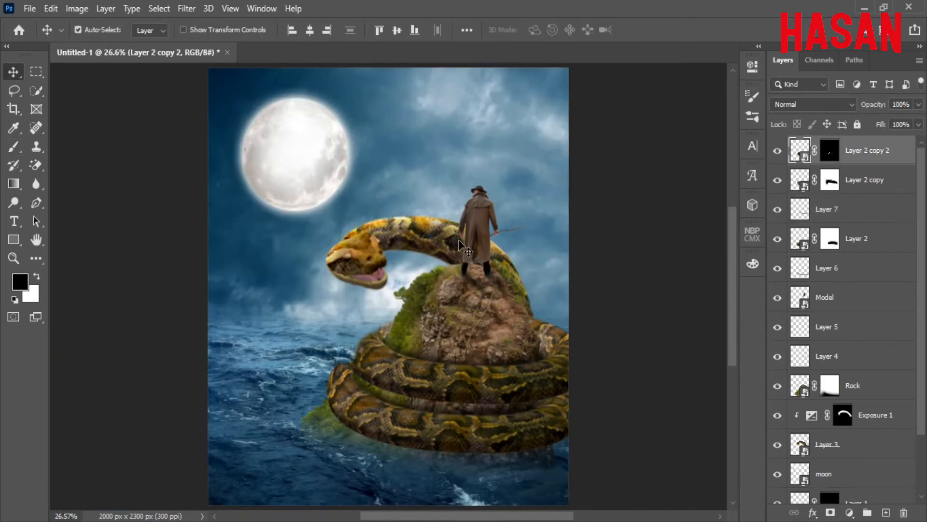
{"action": "left_click", "coordinate": [105, 8]}
{"action": "left_click", "coordinate": [228, 21]}
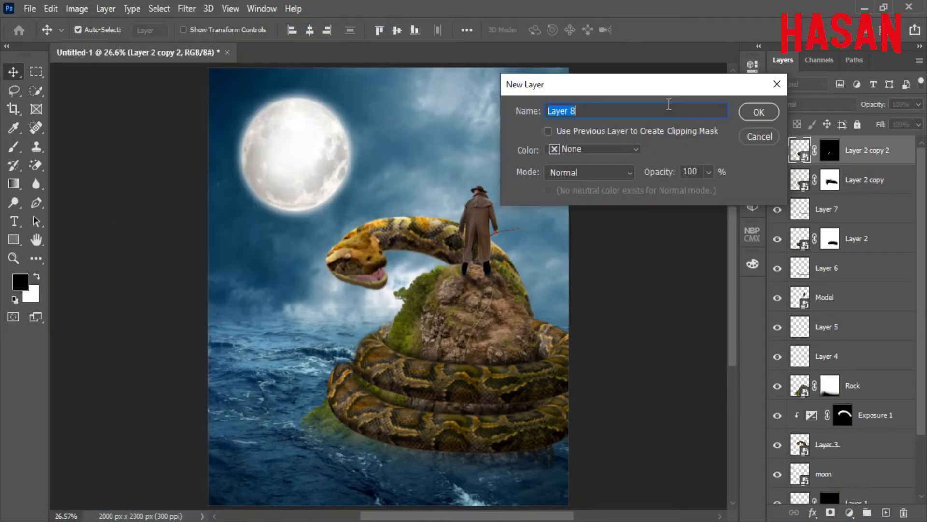
{"action": "left_click", "coordinate": [603, 172]}
{"action": "left_click", "coordinate": [610, 298]}
{"action": "left_click", "coordinate": [754, 114]}
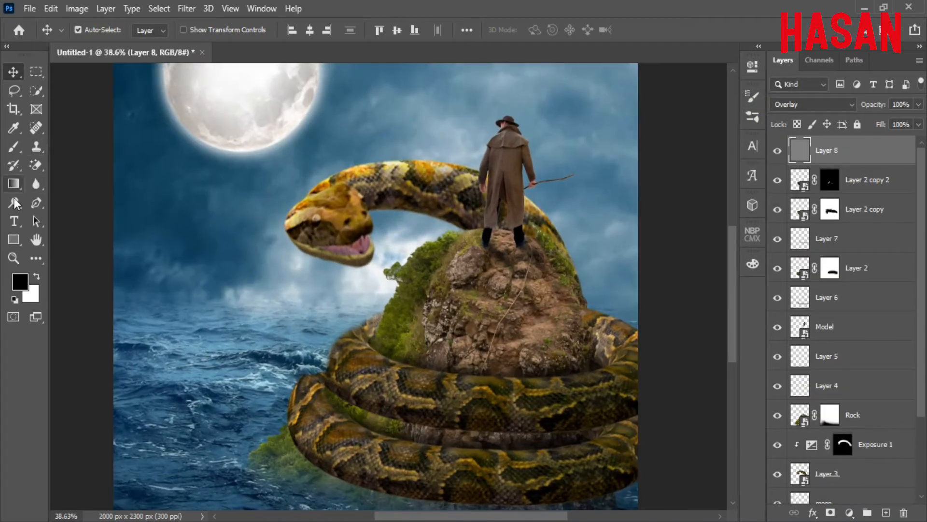
Load the Model layer's outline as a selection and dodge the man's moonlit side on Layer 8, using Midtones at 54% exposure.
{"action": "left_click", "coordinate": [15, 203]}
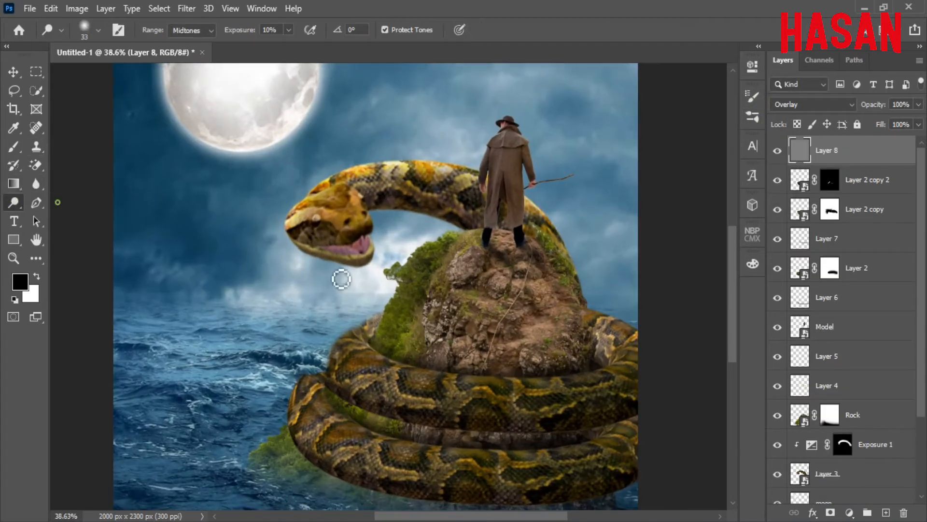
{"action": "left_click_drag", "start_coordinate": [235, 34], "coordinate": [257, 34]}
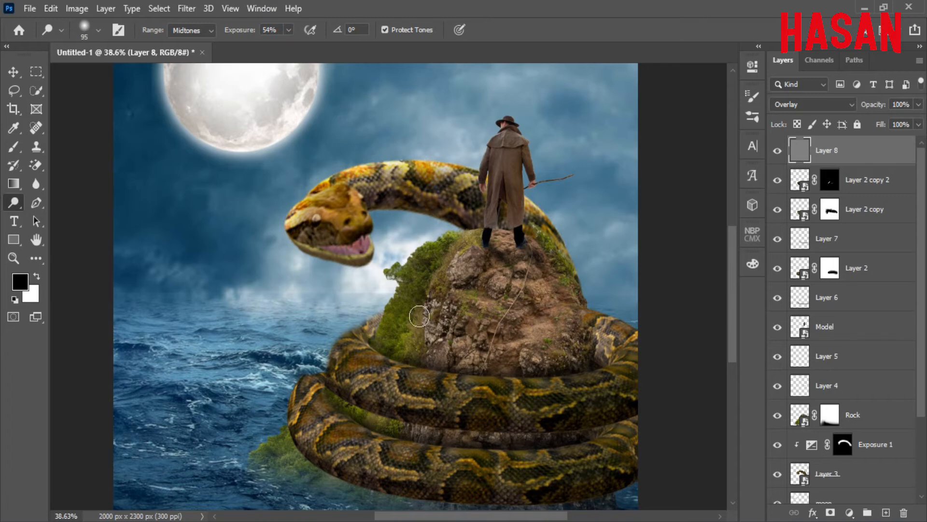
{"action": "mouse_move", "coordinate": [462, 169]}
{"action": "left_mouse_down"}
{"action": "mouse_move", "coordinate": [518, 259]}
{"action": "mouse_move", "coordinate": [422, 407]}
{"action": "left_mouse_up"}
{"action": "left_click_drag", "start_coordinate": [520, 319], "coordinate": [499, 305]}
{"action": "mouse_move", "coordinate": [578, 441]}
{"action": "left_mouse_down"}
{"action": "mouse_move", "coordinate": [485, 221]}
{"action": "mouse_move", "coordinate": [519, 288]}
{"action": "left_mouse_up"}
{"action": "left_click", "coordinate": [800, 329], "text": "ctrl"}
{"action": "left_click_drag", "start_coordinate": [440, 145], "coordinate": [487, 243]}
{"action": "left_click_drag", "start_coordinate": [456, 243], "coordinate": [481, 247]}
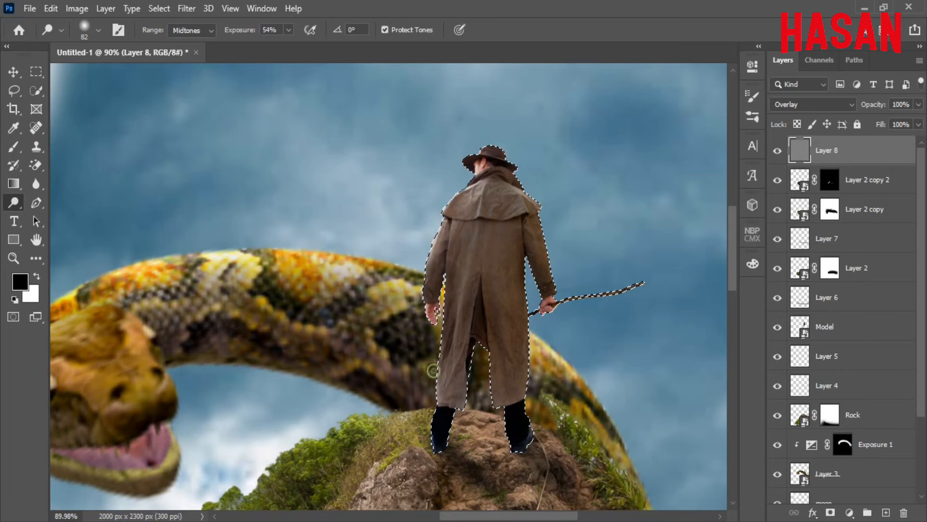
{"action": "left_click_drag", "start_coordinate": [367, 243], "coordinate": [356, 243]}
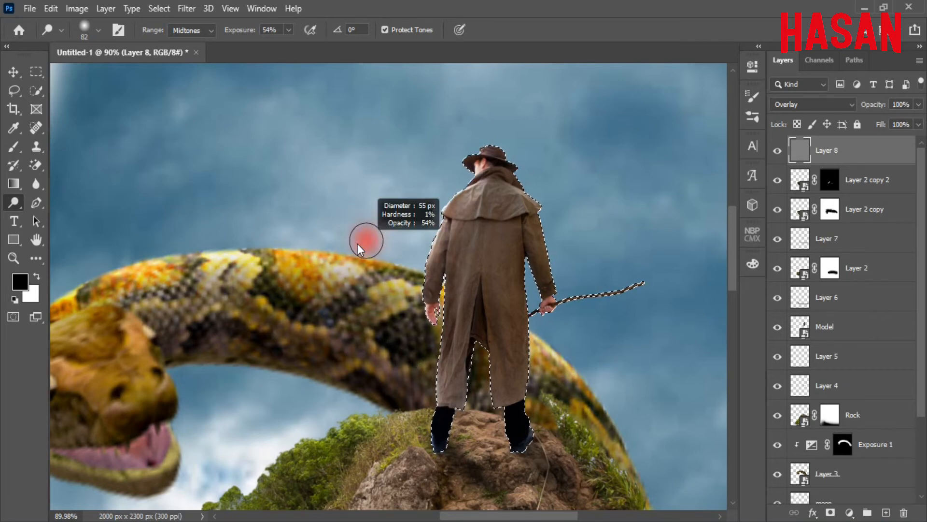
Burn the shaded side of the man's coat on Layer 8 with Midtones at 11% exposure, and clear the selection.
{"action": "right_click", "coordinate": [18, 206]}
{"action": "left_click", "coordinate": [60, 216]}
{"action": "mouse_move", "coordinate": [555, 193]}
{"action": "left_mouse_down"}
{"action": "mouse_move", "coordinate": [514, 219]}
{"action": "mouse_move", "coordinate": [526, 153]}
{"action": "left_mouse_up"}
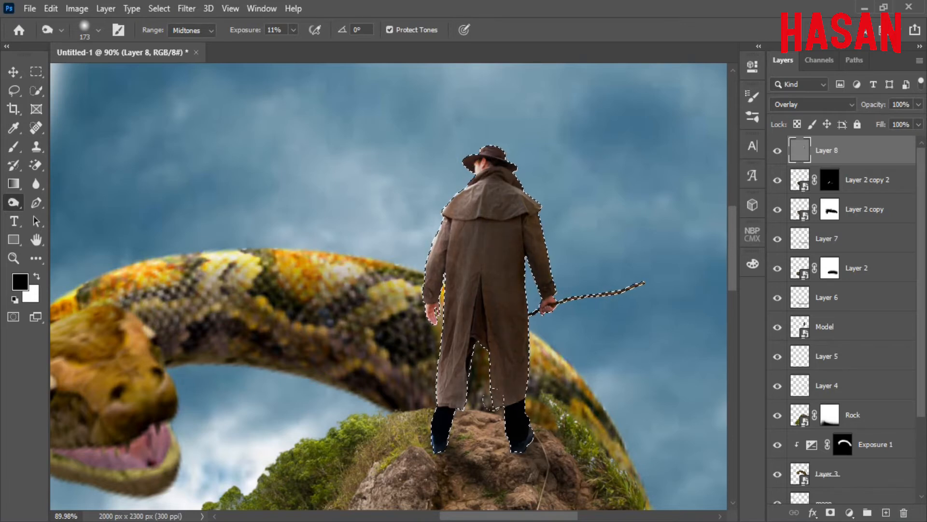
{"action": "right_click", "coordinate": [18, 209]}
{"action": "left_click", "coordinate": [60, 202]}
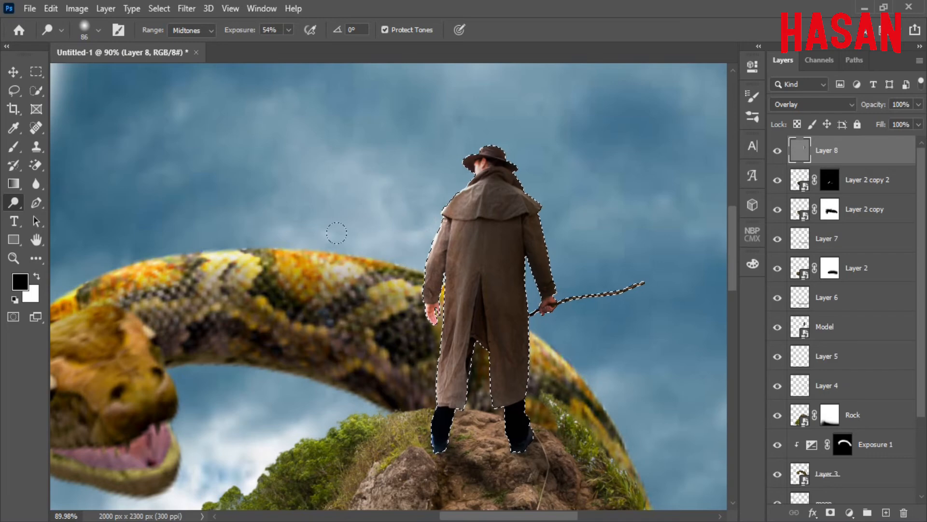
{"action": "left_click", "coordinate": [159, 8]}
{"action": "left_click", "coordinate": [165, 34]}
{"action": "key", "text": "ctrl+0"}
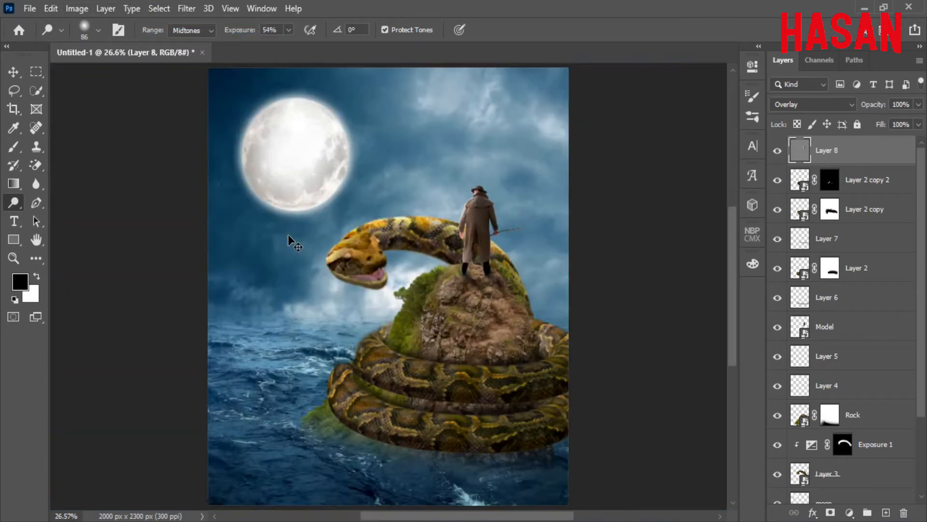
Check which coils Layer 2 copy and Layer 2 copy 2 contain by toggling their visibility and loading their outlines.
{"action": "left_click_drag", "start_coordinate": [385, 271], "coordinate": [470, 298]}
{"action": "left_click_drag", "start_coordinate": [470, 298], "coordinate": [368, 264]}
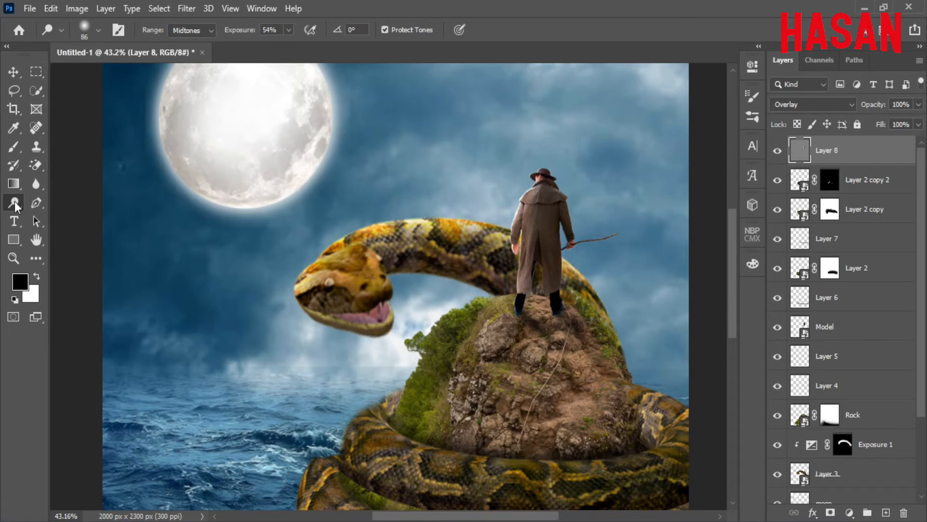
{"action": "left_click", "coordinate": [777, 215]}
{"action": "left_click", "coordinate": [777, 213]}
{"action": "left_click_drag", "start_coordinate": [579, 333], "coordinate": [548, 204]}
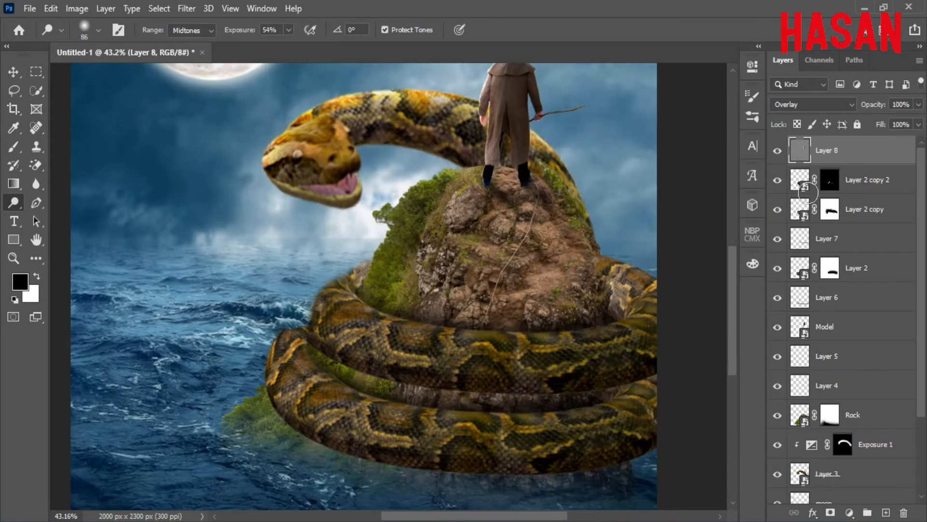
{"action": "left_click", "coordinate": [778, 182]}
{"action": "left_click", "coordinate": [778, 182]}
{"action": "left_click", "coordinate": [796, 179], "text": "ctrl"}
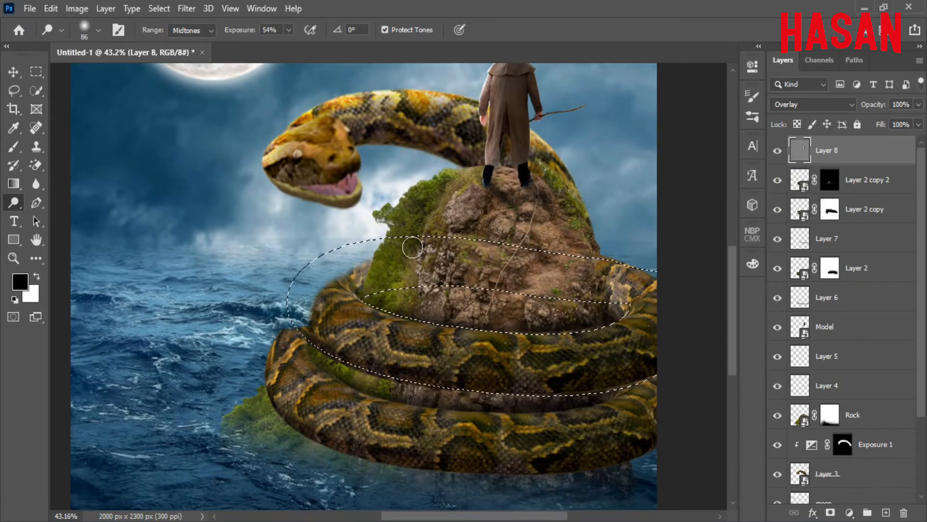
{"action": "key", "text": "ctrl+d"}
{"action": "left_click", "coordinate": [798, 212]}
{"action": "left_click", "coordinate": [795, 212], "text": "ctrl"}
{"action": "key", "text": "ctrl+d"}
{"action": "left_click", "coordinate": [778, 211]}
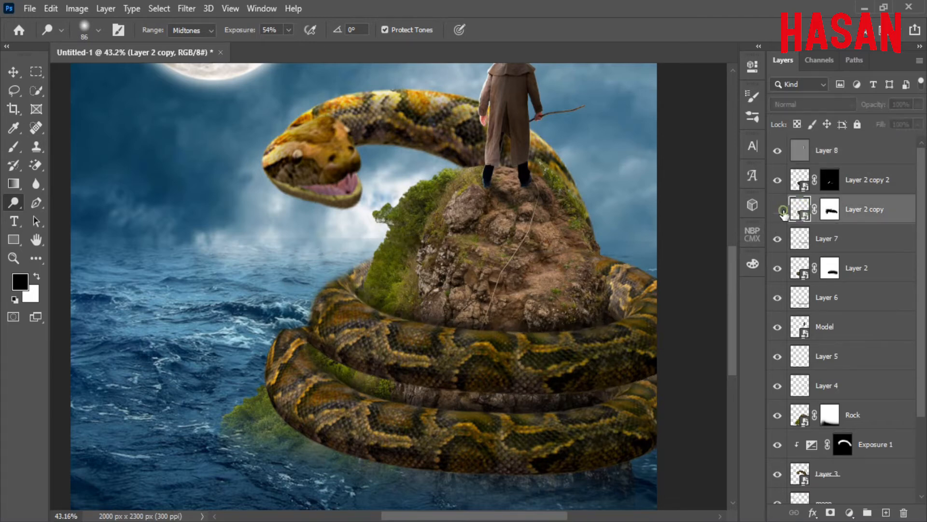
{"action": "left_click", "coordinate": [778, 212]}
{"action": "left_click_drag", "start_coordinate": [337, 378], "coordinate": [429, 329]}
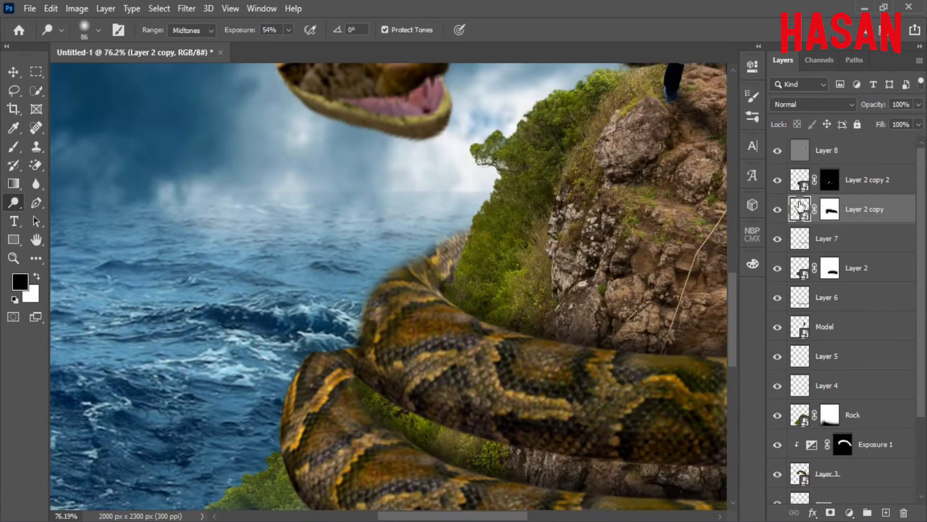
{"action": "right_click", "coordinate": [800, 207]}
{"action": "left_click", "coordinate": [641, 2]}
Dodge moonlit highlights onto the left bend of the upper coil on Layer 8, with a 73 px brush at 54% exposure.
{"action": "left_click", "coordinate": [832, 150]}
{"action": "left_click_drag", "start_coordinate": [407, 284], "coordinate": [419, 341]}
{"action": "left_click_drag", "start_coordinate": [464, 375], "coordinate": [443, 364]}
{"action": "mouse_move", "coordinate": [443, 363]}
{"action": "left_mouse_down"}
{"action": "mouse_move", "coordinate": [408, 335]}
{"action": "mouse_move", "coordinate": [442, 335]}
{"action": "left_mouse_up"}
{"action": "mouse_move", "coordinate": [415, 309]}
{"action": "left_mouse_down"}
{"action": "mouse_move", "coordinate": [538, 410]}
{"action": "mouse_move", "coordinate": [551, 405]}
{"action": "mouse_move", "coordinate": [439, 250]}
{"action": "mouse_move", "coordinate": [425, 309]}
{"action": "left_mouse_up"}
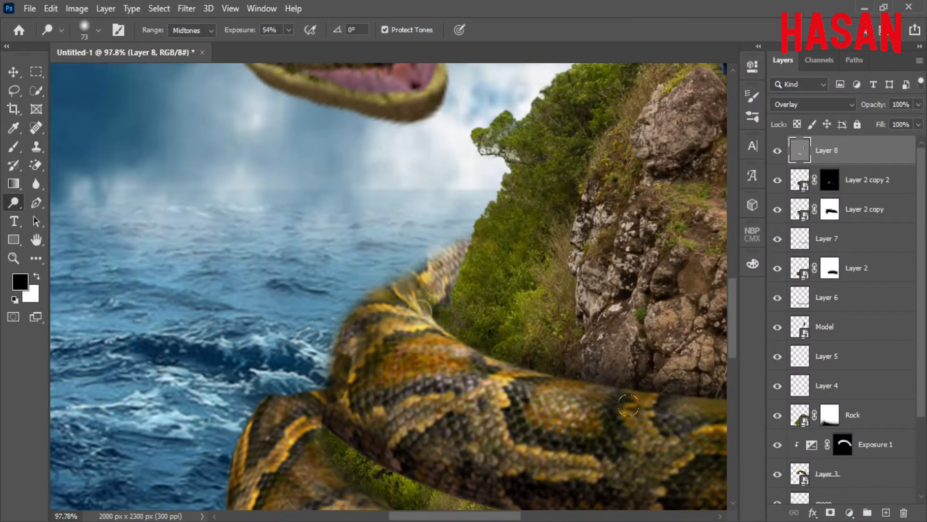
{"action": "scroll", "coordinate": [481, 398], "scroll_direction": "down", "scroll_amount": 5}
{"action": "mouse_move", "coordinate": [480, 408]}
{"action": "left_mouse_down"}
{"action": "mouse_move", "coordinate": [452, 350]}
{"action": "mouse_move", "coordinate": [566, 339]}
{"action": "left_mouse_up"}
{"action": "left_click_drag", "start_coordinate": [400, 322], "coordinate": [469, 333]}
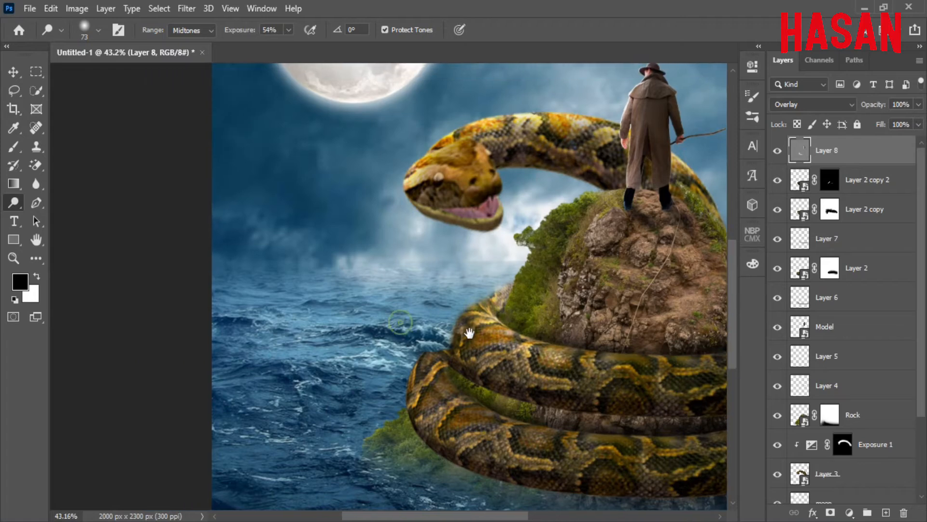
{"action": "mouse_move", "coordinate": [475, 300]}
{"action": "left_mouse_down"}
{"action": "mouse_move", "coordinate": [465, 345]}
{"action": "mouse_move", "coordinate": [505, 307]}
{"action": "left_mouse_up"}
{"action": "scroll", "coordinate": [471, 292], "scroll_direction": "up", "scroll_amount": 3}
{"action": "scroll", "coordinate": [488, 359], "scroll_direction": "down", "scroll_amount": 4}
Dodge highlights along the left bend and front of the lowest coil on Layer 8 at 54% exposure.
{"action": "left_click_drag", "start_coordinate": [487, 367], "coordinate": [483, 302]}
{"action": "scroll", "coordinate": [459, 338], "scroll_direction": "up", "scroll_amount": 3}
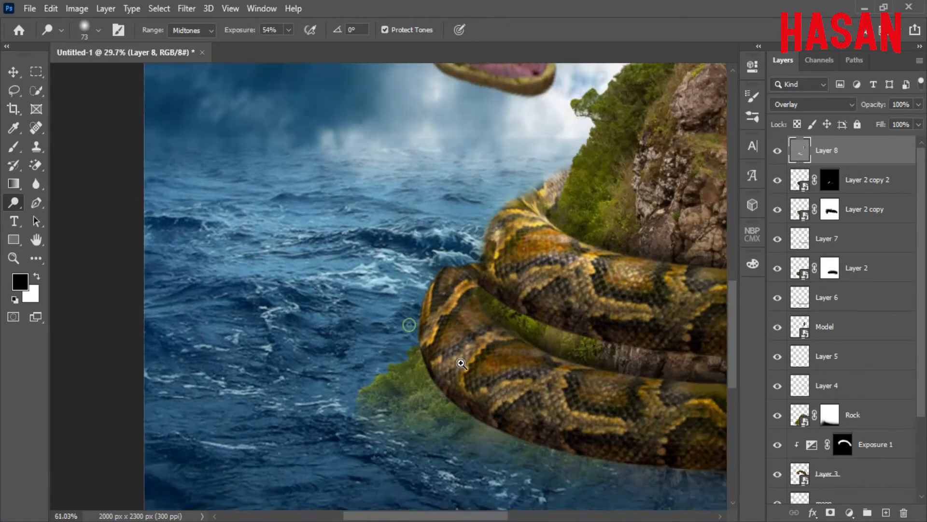
{"action": "mouse_move", "coordinate": [450, 363]}
{"action": "left_mouse_down"}
{"action": "mouse_move", "coordinate": [463, 318]}
{"action": "mouse_move", "coordinate": [462, 401]}
{"action": "left_mouse_up"}
{"action": "mouse_move", "coordinate": [489, 309]}
{"action": "left_mouse_down"}
{"action": "mouse_move", "coordinate": [614, 411]}
{"action": "mouse_move", "coordinate": [533, 406]}
{"action": "mouse_move", "coordinate": [603, 418]}
{"action": "left_mouse_up"}
{"action": "left_click_drag", "start_coordinate": [499, 286], "coordinate": [543, 408]}
{"action": "scroll", "coordinate": [581, 365], "scroll_direction": "down", "scroll_amount": 4}
{"action": "mouse_move", "coordinate": [584, 363]}
{"action": "left_mouse_down"}
{"action": "mouse_move", "coordinate": [450, 345]}
{"action": "mouse_move", "coordinate": [429, 388]}
{"action": "mouse_move", "coordinate": [502, 387]}
{"action": "left_mouse_up"}
{"action": "scroll", "coordinate": [431, 327], "scroll_direction": "right", "scroll_amount": 4}
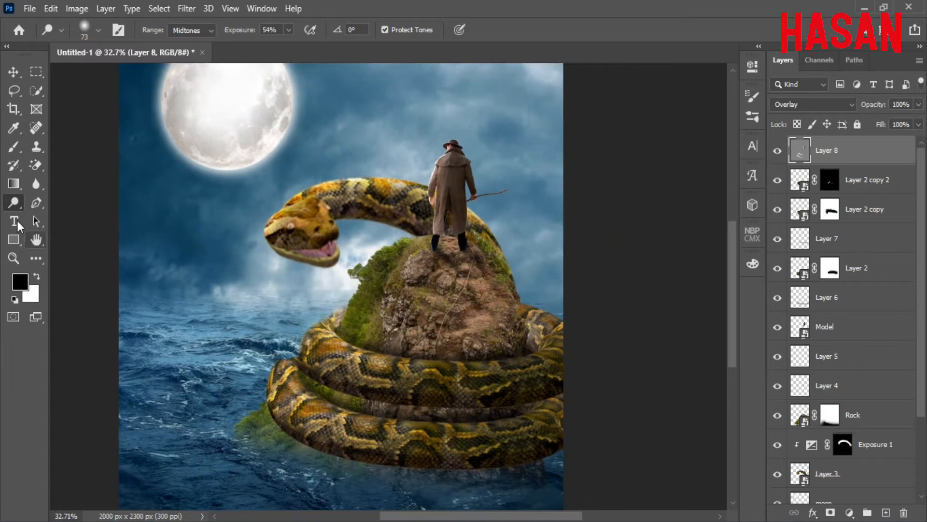
Burn the shaded side of the rock and coils away from the moon on Layer 8, with a 387 px brush at 11% exposure.
{"action": "right_click", "coordinate": [13, 203]}
{"action": "left_click", "coordinate": [68, 213]}
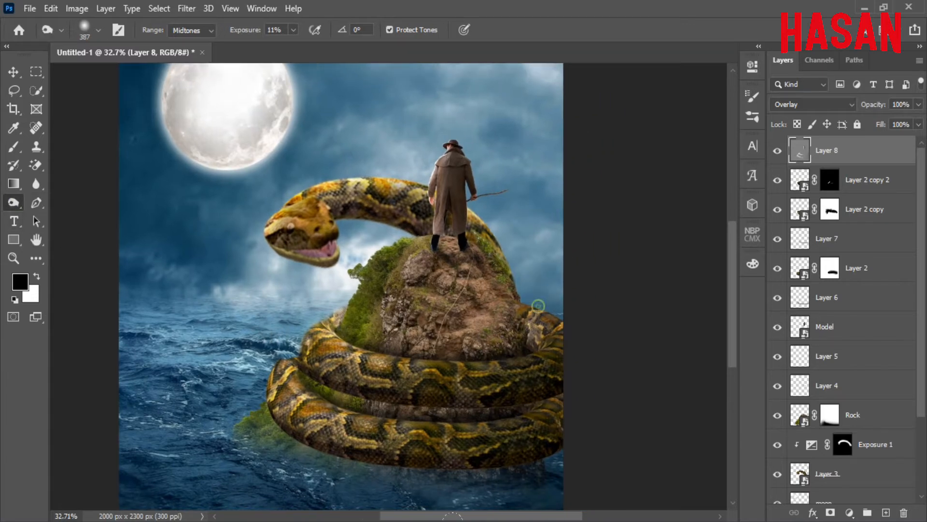
{"action": "mouse_move", "coordinate": [490, 315]}
{"action": "left_mouse_down"}
{"action": "mouse_move", "coordinate": [499, 317]}
{"action": "mouse_move", "coordinate": [483, 350]}
{"action": "left_mouse_up"}
{"action": "left_click_drag", "start_coordinate": [457, 312], "coordinate": [428, 340]}
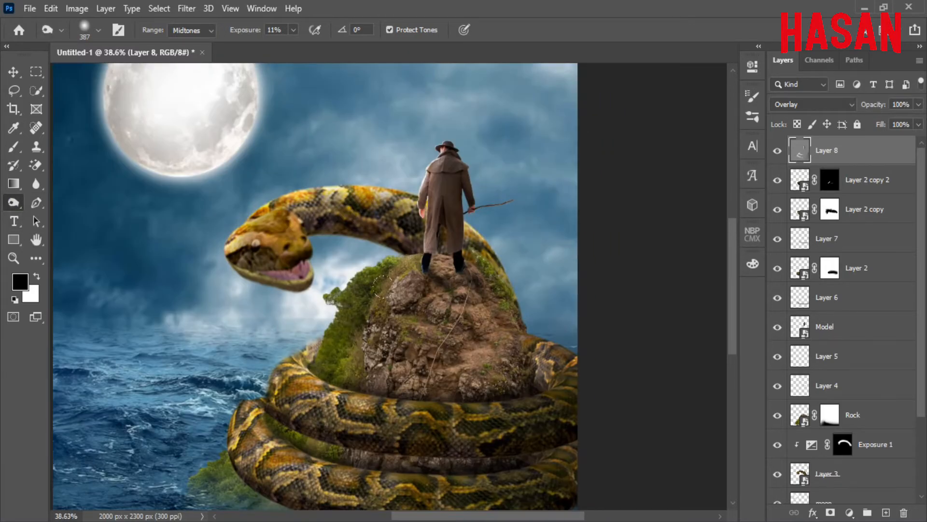
{"action": "left_click_drag", "start_coordinate": [483, 333], "coordinate": [498, 369]}
{"action": "left_click_drag", "start_coordinate": [469, 300], "coordinate": [505, 364]}
{"action": "mouse_move", "coordinate": [493, 415]}
{"action": "left_mouse_down"}
{"action": "mouse_move", "coordinate": [484, 320]}
{"action": "mouse_move", "coordinate": [499, 321]}
{"action": "mouse_move", "coordinate": [505, 301]}
{"action": "left_mouse_up"}
{"action": "mouse_move", "coordinate": [486, 231]}
{"action": "left_mouse_down"}
{"action": "mouse_move", "coordinate": [491, 304]}
{"action": "mouse_move", "coordinate": [462, 328]}
{"action": "left_mouse_up"}
Dodge the bushes and the moon-facing side of the rock on Layer 8 with a large soft brush at 6% exposure.
{"action": "right_click", "coordinate": [13, 202]}
{"action": "left_click", "coordinate": [53, 201]}
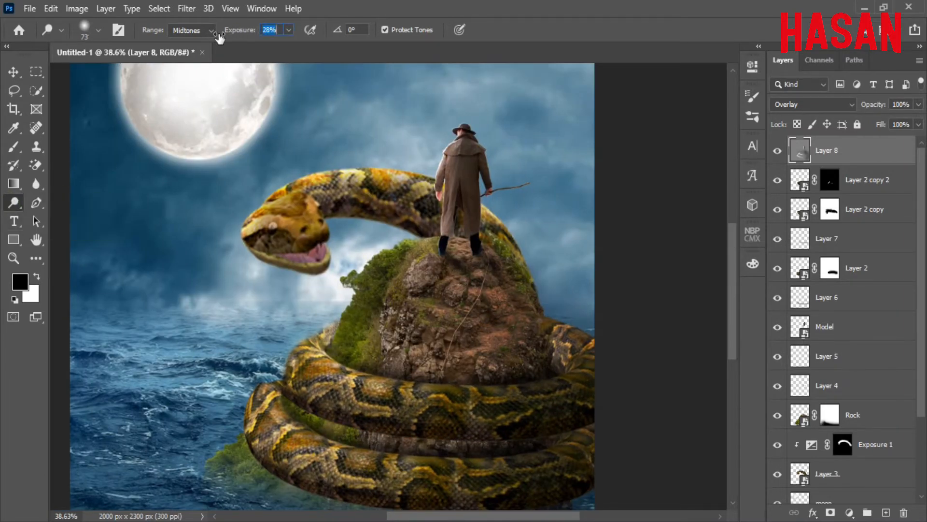
{"action": "left_click_drag", "start_coordinate": [369, 341], "coordinate": [394, 332]}
{"action": "mouse_move", "coordinate": [380, 275]}
{"action": "left_mouse_down"}
{"action": "mouse_move", "coordinate": [358, 324]}
{"action": "mouse_move", "coordinate": [375, 238]}
{"action": "left_mouse_up"}
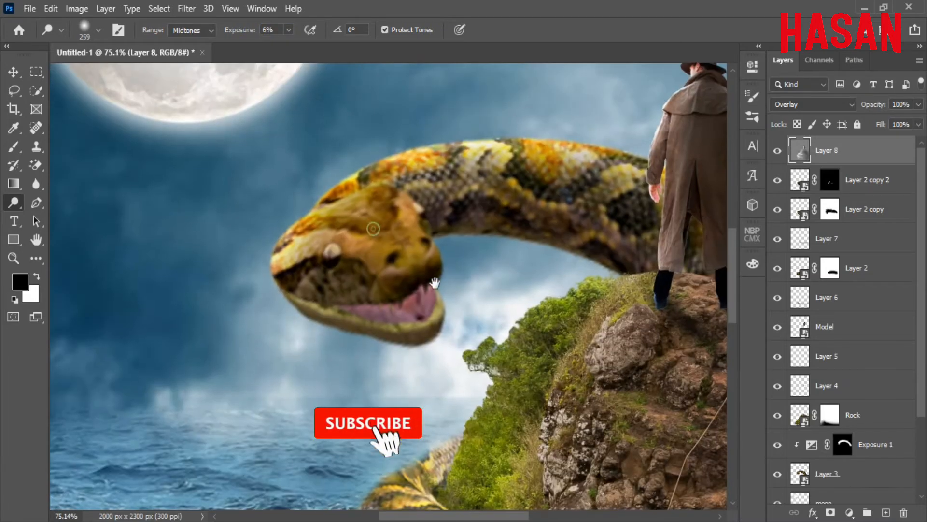
Dodge bright highlights onto the top of the snake's head on Layer 8, with a 102 px brush at 41% exposure.
{"action": "left_click_drag", "start_coordinate": [382, 261], "coordinate": [367, 261]}
{"action": "key", "text": "4"}
{"action": "key", "text": "1"}
{"action": "mouse_move", "coordinate": [348, 213]}
{"action": "left_mouse_down"}
{"action": "mouse_move", "coordinate": [338, 196]}
{"action": "mouse_move", "coordinate": [350, 201]}
{"action": "mouse_move", "coordinate": [366, 232]}
{"action": "mouse_move", "coordinate": [423, 235]}
{"action": "left_mouse_up"}
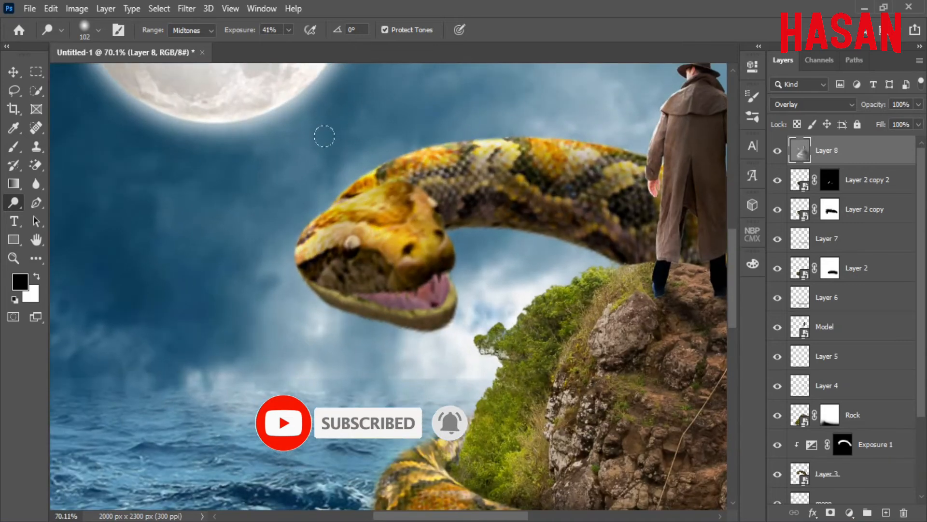
Burn the underside and upper bend of the snake's neck on Layer 8, with an 89 px brush at 11% exposure.
{"action": "right_click", "coordinate": [14, 203]}
{"action": "left_click", "coordinate": [77, 216]}
{"action": "left_click_drag", "start_coordinate": [538, 242], "coordinate": [492, 253]}
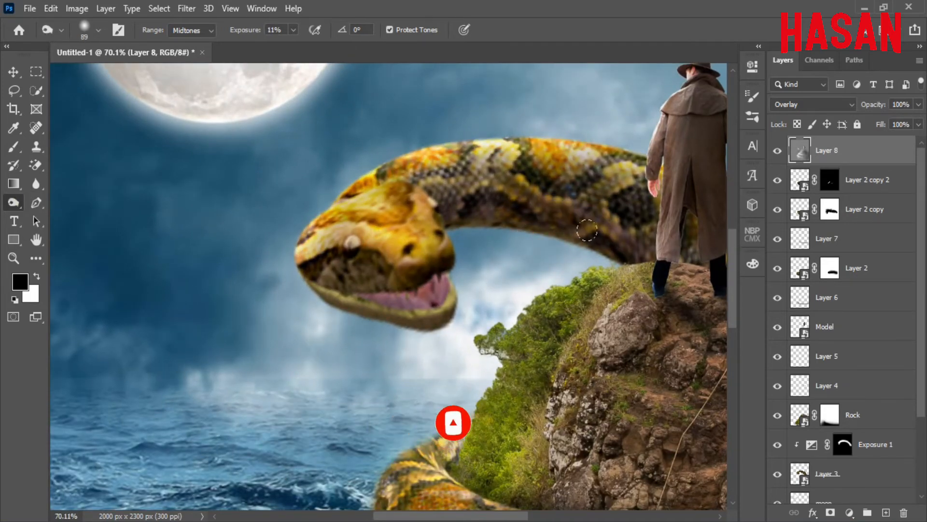
{"action": "left_click_drag", "start_coordinate": [453, 201], "coordinate": [478, 162]}
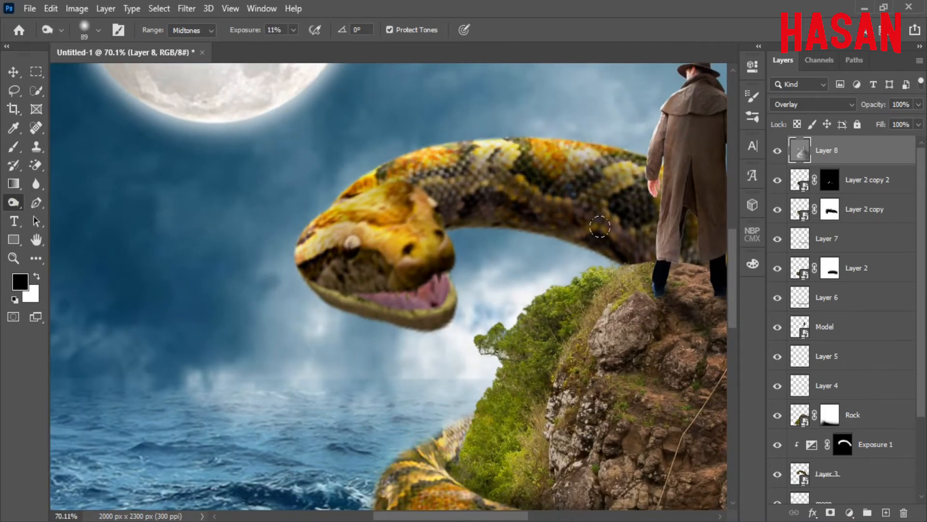
{"action": "key", "text": "ctrl+0"}
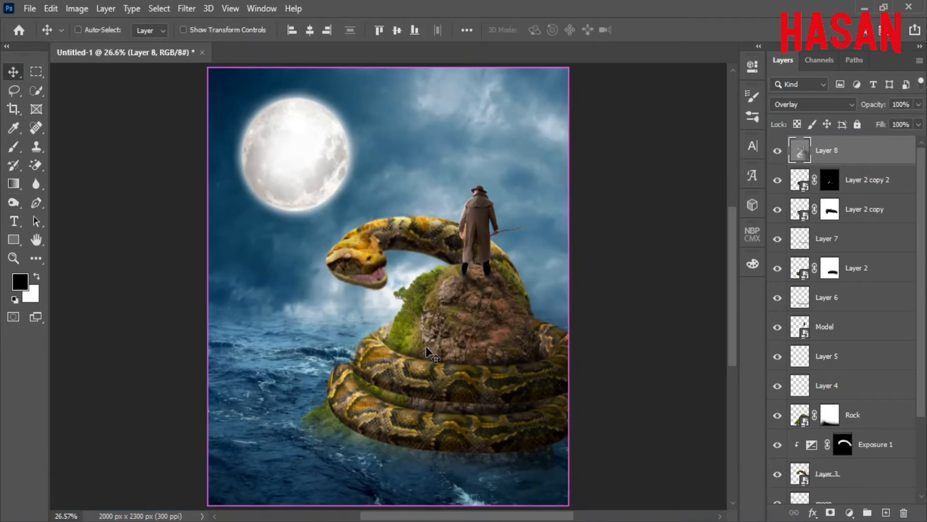
{"action": "left_click_drag", "start_coordinate": [486, 321], "coordinate": [485, 327]}
{"action": "key", "text": "v"}
Add an Outer Glow layer style in white ffffff to the moon layer.
{"action": "scroll", "coordinate": [839, 351], "scroll_direction": "down", "scroll_amount": 4}
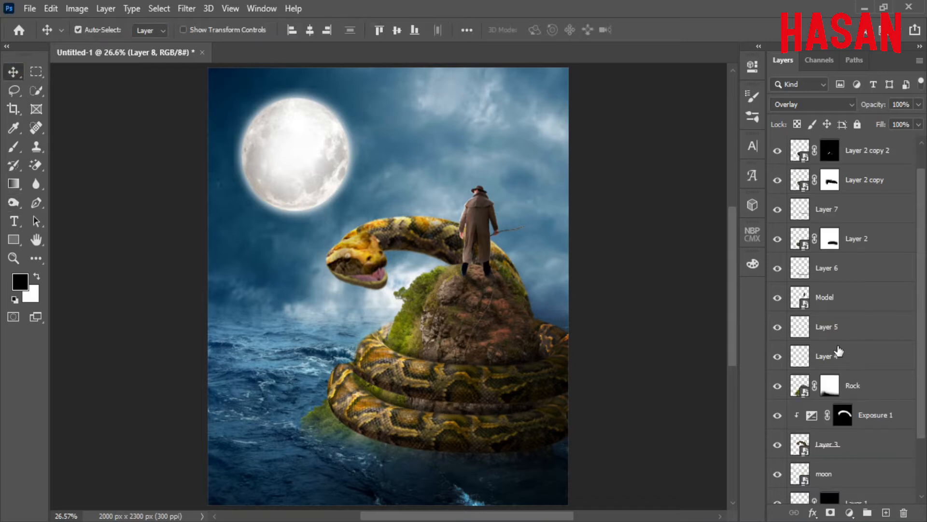
{"action": "left_click", "coordinate": [844, 397]}
{"action": "left_click", "coordinate": [814, 513]}
{"action": "left_click", "coordinate": [831, 373]}
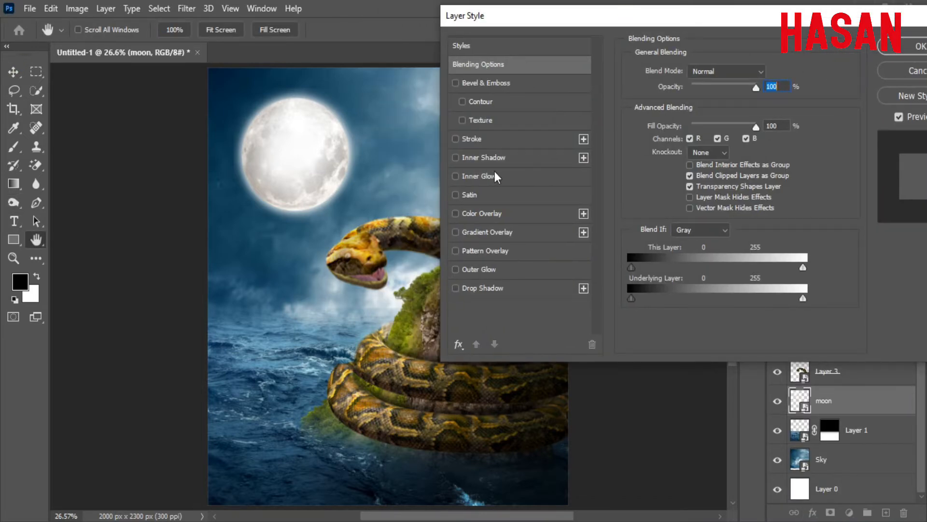
{"action": "left_click", "coordinate": [479, 269]}
{"action": "left_click", "coordinate": [662, 121]}
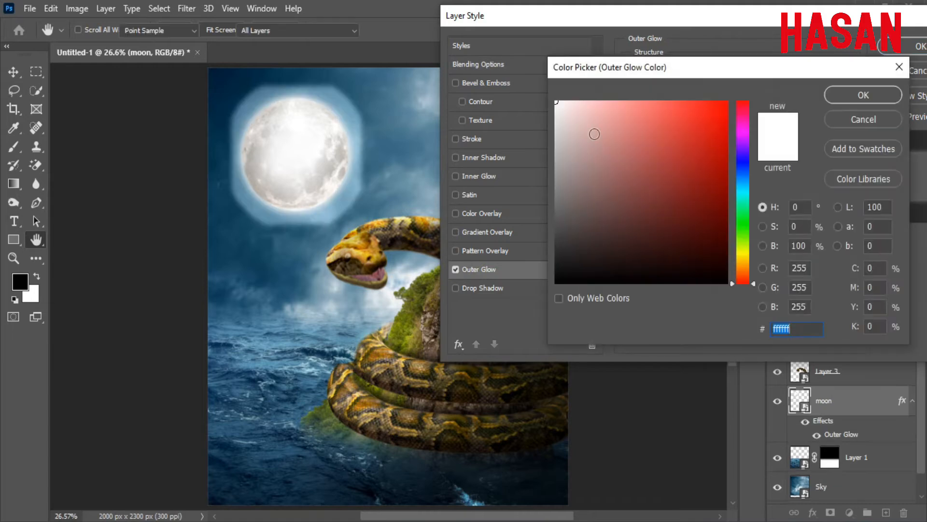
{"action": "left_click", "coordinate": [861, 93]}
Reduce the moon's Outer Glow opacity to about 3%, compare the moon with and without it, and apply the style.
{"action": "mouse_move", "coordinate": [698, 88]}
{"action": "left_mouse_down"}
{"action": "mouse_move", "coordinate": [681, 89]}
{"action": "mouse_move", "coordinate": [676, 103]}
{"action": "mouse_move", "coordinate": [680, 89]}
{"action": "left_mouse_up"}
{"action": "left_click", "coordinate": [704, 242]}
{"action": "left_click", "coordinate": [690, 91]}
{"action": "left_click", "coordinate": [455, 270]}
{"action": "left_click", "coordinate": [455, 271]}
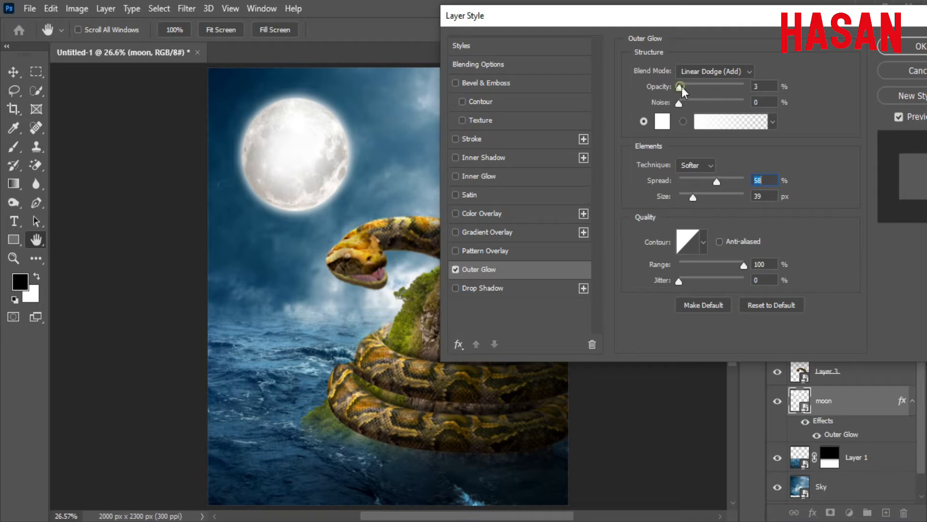
{"action": "left_click_drag", "start_coordinate": [682, 88], "coordinate": [683, 88]}
{"action": "left_click", "coordinate": [680, 91]}
{"action": "left_click_drag", "start_coordinate": [819, 17], "coordinate": [691, 27]}
{"action": "left_click", "coordinate": [796, 56]}
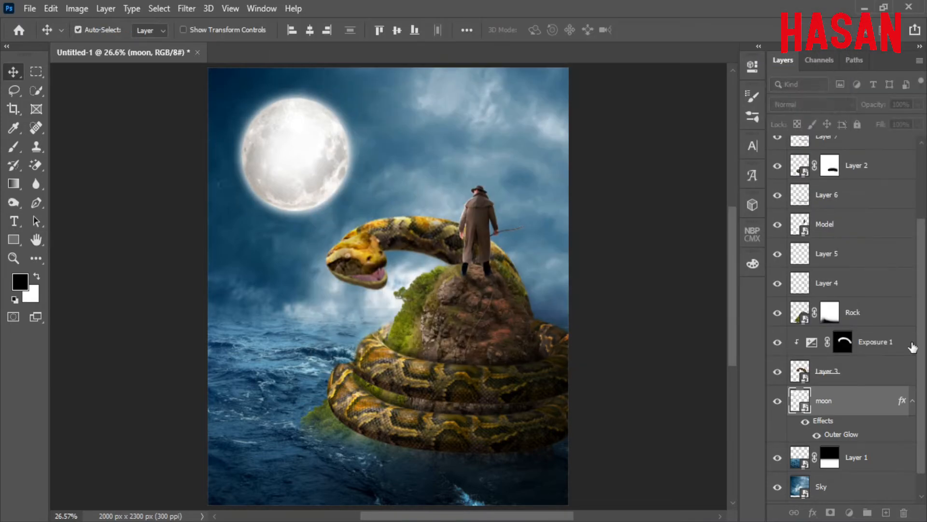
Add a white ffffff Solid Color fill layer above the moon layer and invert its mask to black.
{"action": "left_click", "coordinate": [913, 400]}
{"action": "left_click", "coordinate": [849, 513]}
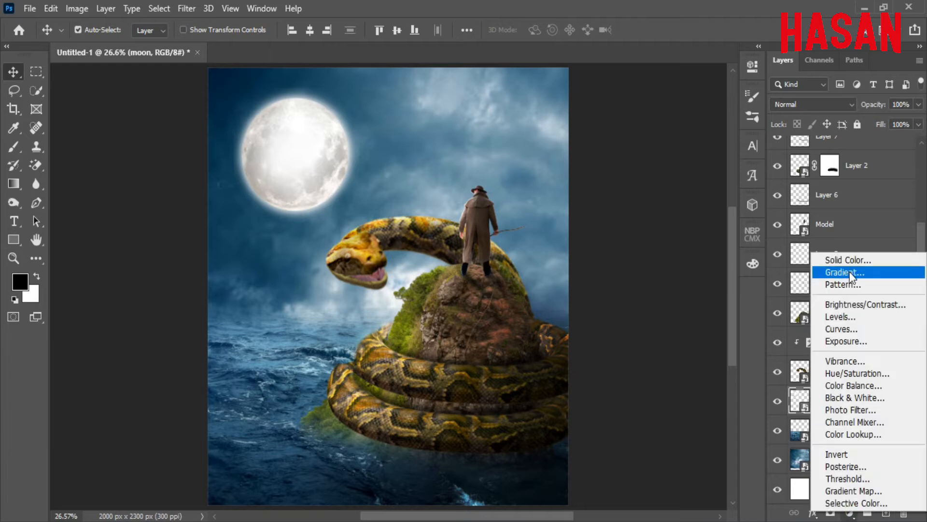
{"action": "left_click", "coordinate": [850, 259]}
{"action": "type", "text": "ffffff"}
{"action": "left_click", "coordinate": [864, 93]}
{"action": "left_click", "coordinate": [838, 393]}
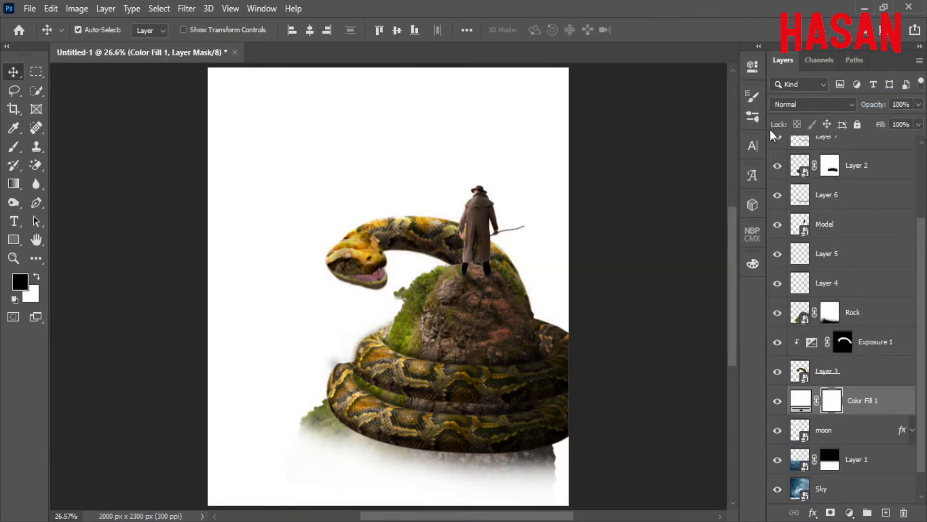
{"action": "left_click", "coordinate": [753, 117]}
{"action": "left_click", "coordinate": [691, 275]}
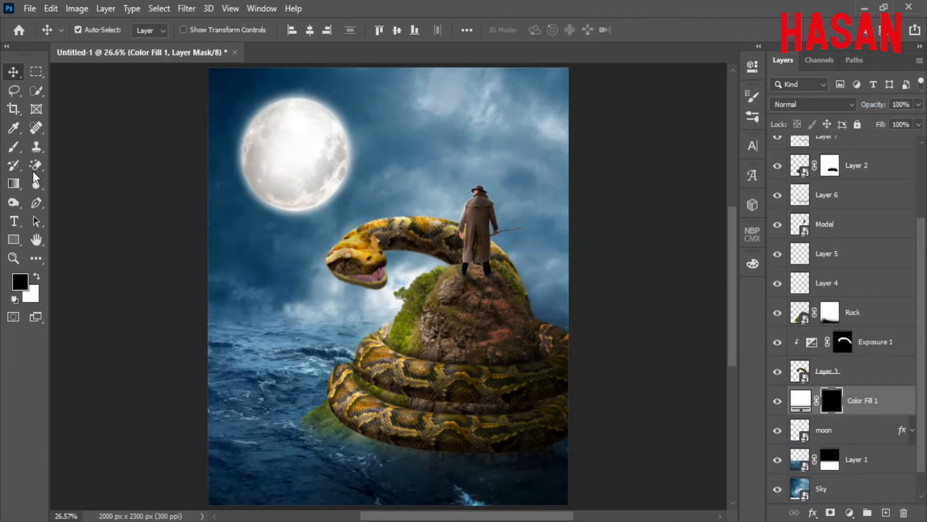
Paint a faint white halo around the moon on Color Fill 1's mask, with a soft 762 px brush at 4% flow.
{"action": "left_click", "coordinate": [13, 147]}
{"action": "left_click", "coordinate": [37, 276]}
{"action": "scroll", "coordinate": [300, 161], "scroll_direction": "up", "scroll_amount": 3}
{"action": "left_click_drag", "start_coordinate": [300, 161], "coordinate": [328, 208]}
{"action": "left_click_drag", "start_coordinate": [357, 31], "coordinate": [290, 37]}
{"action": "mouse_move", "coordinate": [332, 209]}
{"action": "left_mouse_down"}
{"action": "mouse_move", "coordinate": [323, 204]}
{"action": "mouse_move", "coordinate": [339, 202]}
{"action": "left_mouse_up"}
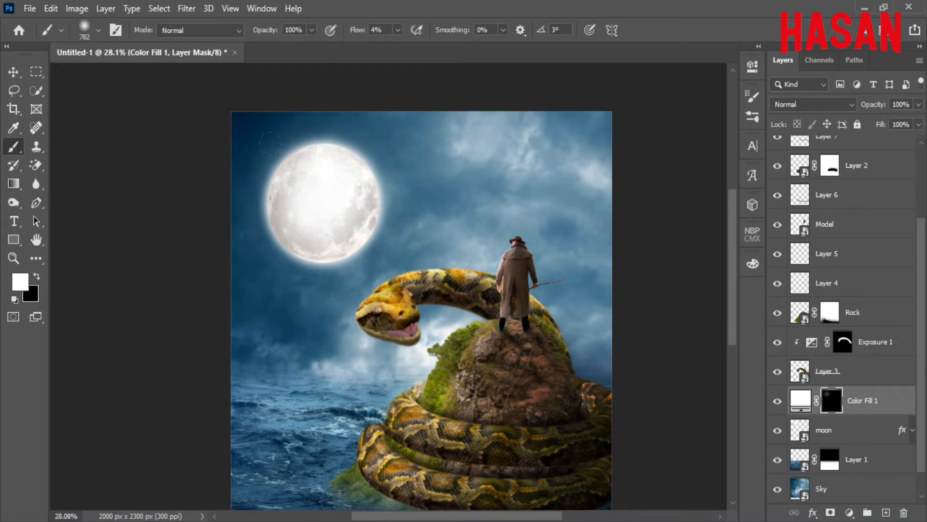
{"action": "left_click", "coordinate": [778, 402]}
{"action": "left_click", "coordinate": [778, 402]}
{"action": "key", "text": "ctrl+0"}
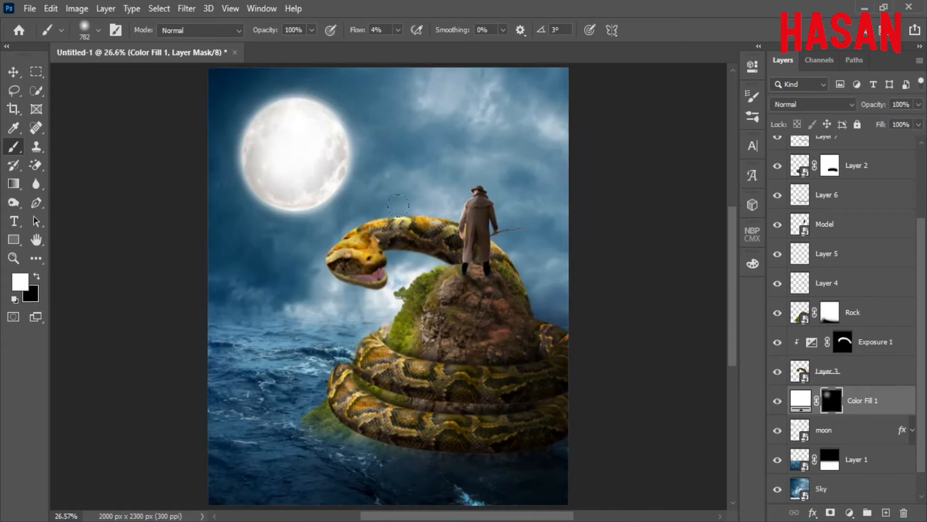
Compare the image with and without the moon halo and set Color Fill 1's opacity to 80%.
{"action": "left_click_drag", "start_coordinate": [435, 259], "coordinate": [396, 260]}
{"action": "left_click", "coordinate": [777, 402]}
{"action": "left_click", "coordinate": [778, 402]}
{"action": "key", "text": "v"}
{"action": "key", "text": "8"}
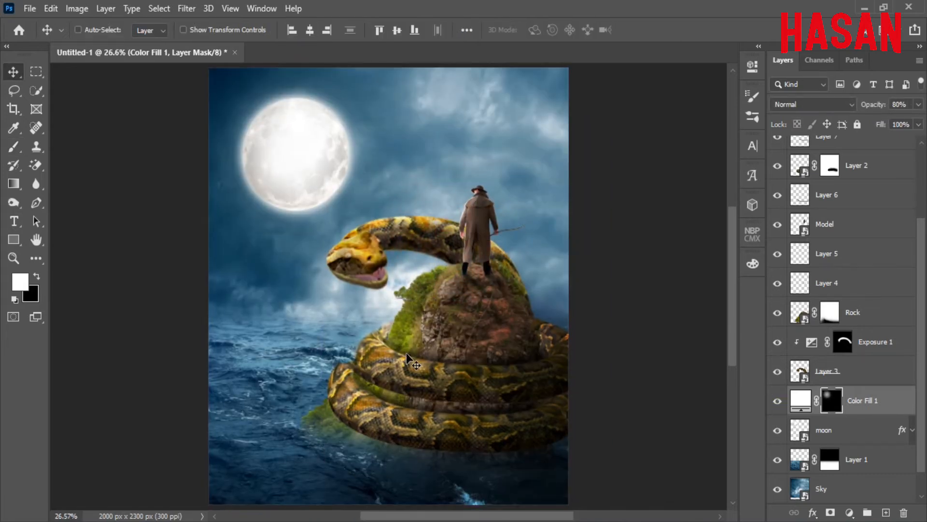
Create a new layer above Layer 8, set its blend mode to Multiply and ready a soft black brush.
{"action": "key", "text": "ctrl+minus"}
{"action": "key", "text": "ctrl+minus"}
{"action": "scroll", "coordinate": [890, 375], "scroll_direction": "up", "scroll_amount": 4}
{"action": "left_click", "coordinate": [868, 156]}
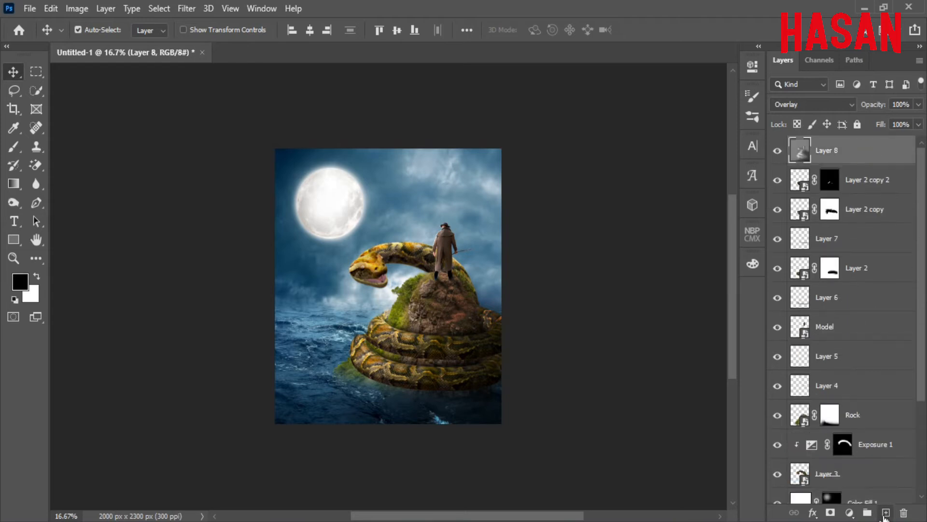
{"action": "left_click", "coordinate": [886, 513]}
{"action": "left_click", "coordinate": [14, 149]}
{"action": "left_click_drag", "start_coordinate": [394, 242], "coordinate": [474, 251]}
{"action": "scroll", "coordinate": [438, 244], "scroll_direction": "up", "scroll_amount": 3}
{"action": "left_click", "coordinate": [814, 105]}
{"action": "left_click", "coordinate": [802, 159]}
{"action": "scroll", "coordinate": [387, 218], "scroll_direction": "down", "scroll_amount": 1}
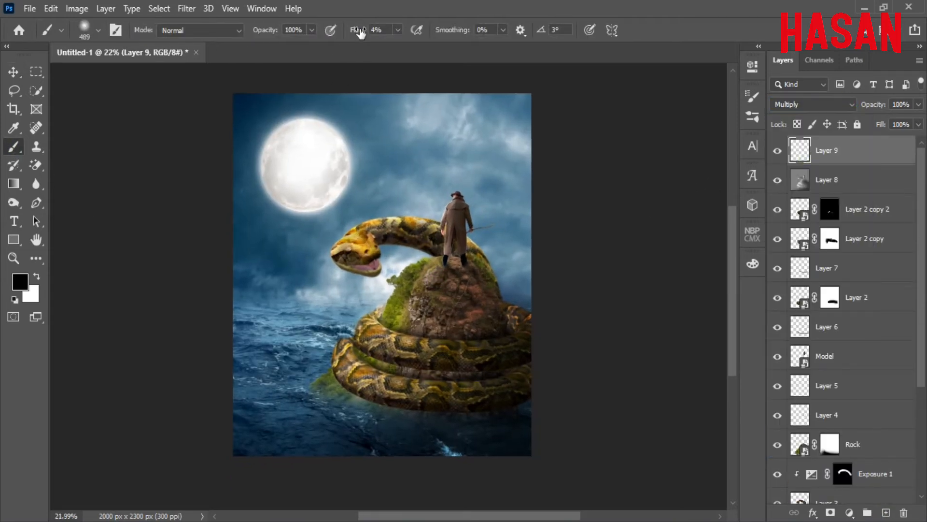
Darken the coils and the sky's edge away from the moon on Layer 9, with soft black 825 and 336 px brushes at 1% flow.
{"action": "left_click_drag", "start_coordinate": [472, 372], "coordinate": [502, 339]}
{"action": "left_click_drag", "start_coordinate": [533, 165], "coordinate": [519, 258]}
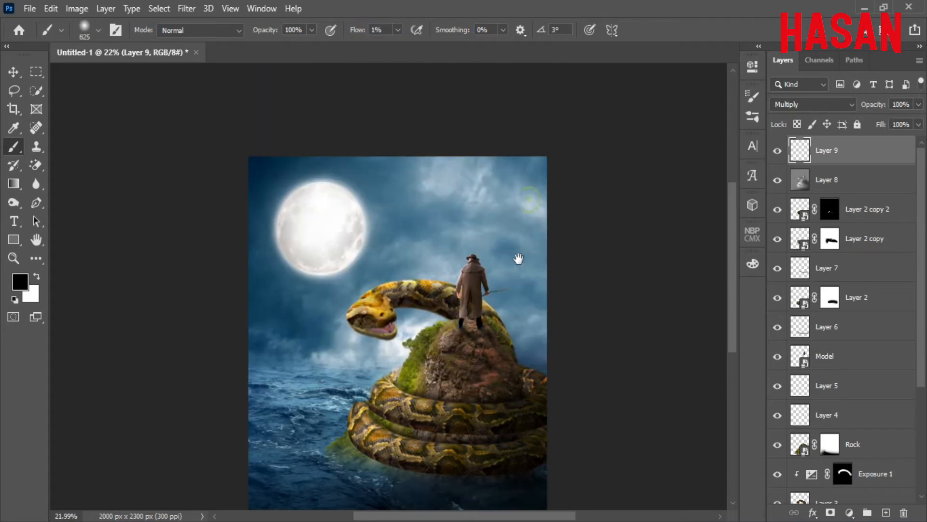
{"action": "left_click_drag", "start_coordinate": [510, 392], "coordinate": [532, 300]}
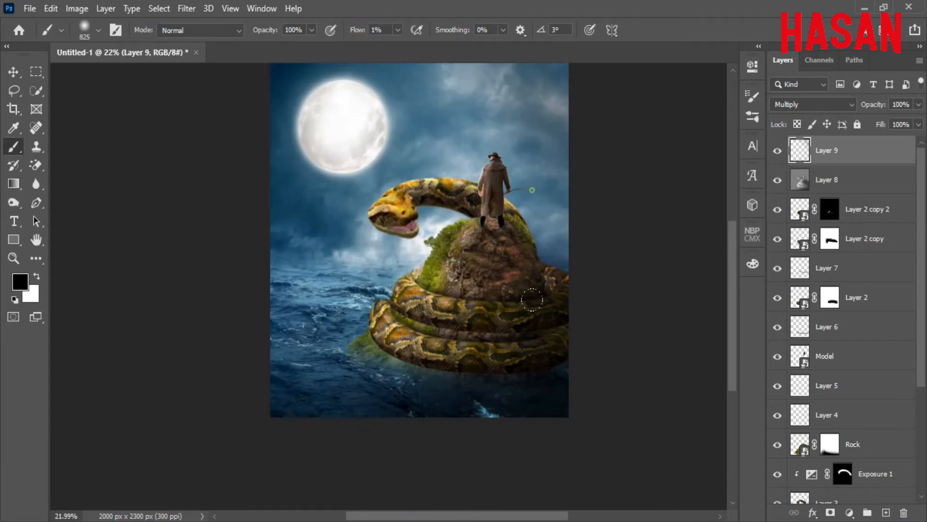
{"action": "left_click", "coordinate": [778, 150]}
{"action": "left_click", "coordinate": [777, 151]}
{"action": "key", "text": "ctrl+0"}
{"action": "key", "text": "ctrl+minus"}
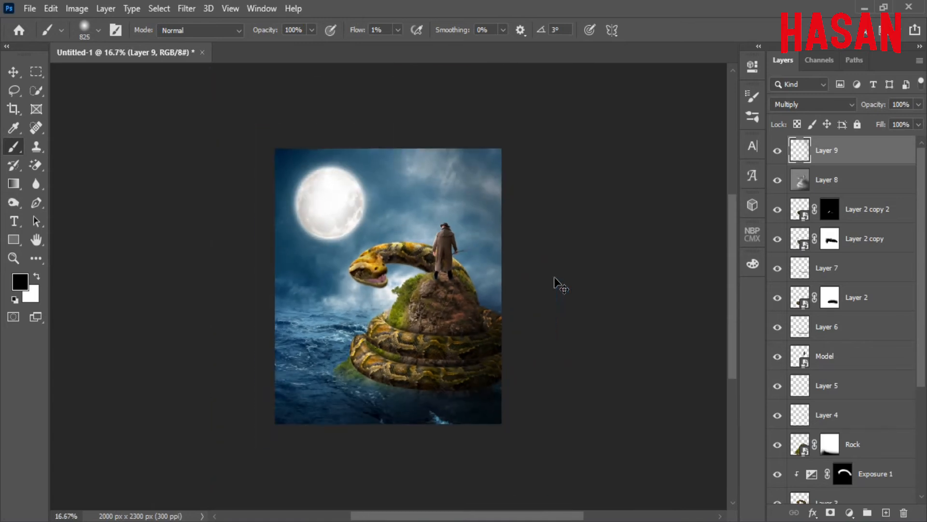
{"action": "key", "text": "ctrl+0"}
{"action": "scroll", "coordinate": [555, 277], "scroll_direction": "down", "scroll_amount": 1}
{"action": "left_click_drag", "start_coordinate": [429, 211], "coordinate": [326, 217]}
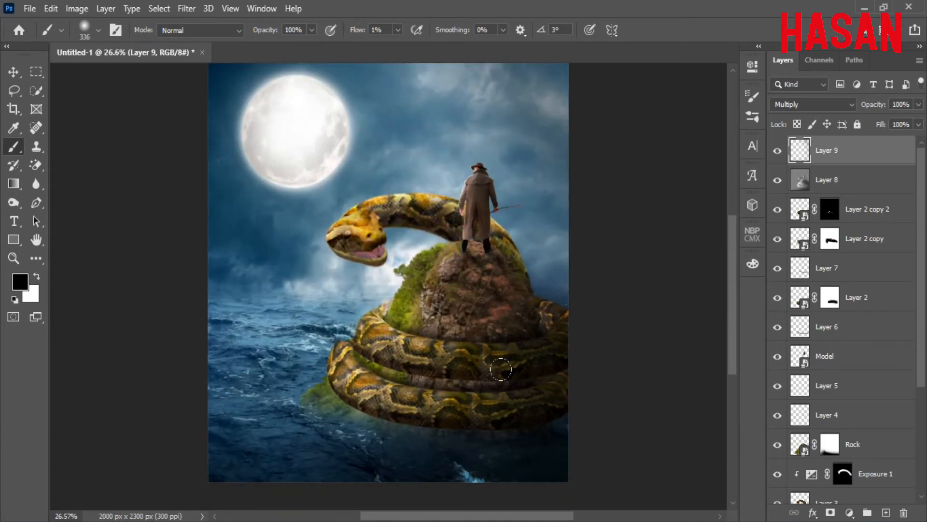
Copy the image texture_316_by_sirius_sdz_d6253f8-pre.jpg into the composite as the topmost layer and minimise its window.
{"action": "mouse_move", "coordinate": [499, 519]}
{"action": "left_click", "coordinate": [472, 488]}
{"action": "mouse_move", "coordinate": [511, 135]}
{"action": "left_mouse_down"}
{"action": "mouse_move", "coordinate": [557, 84]}
{"action": "mouse_move", "coordinate": [767, 71]}
{"action": "left_mouse_up"}
{"action": "left_click", "coordinate": [430, 221]}
{"action": "left_click", "coordinate": [430, 221]}
{"action": "left_click", "coordinate": [14, 72]}
{"action": "left_click_drag", "start_coordinate": [642, 143], "coordinate": [359, 219]}
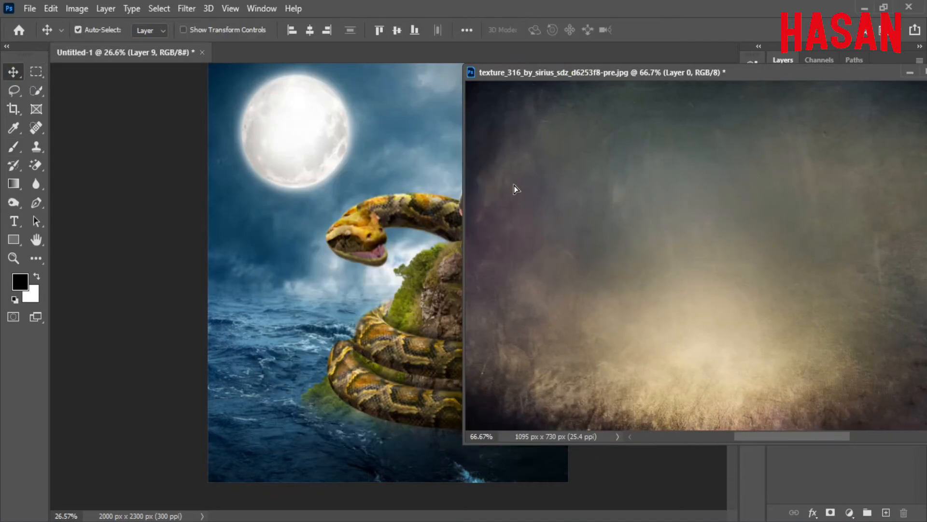
{"action": "left_click", "coordinate": [910, 73]}
Stretch the texture on Layer 10 with Free Transform so it covers the whole canvas.
{"action": "key", "text": "ctrl+t"}
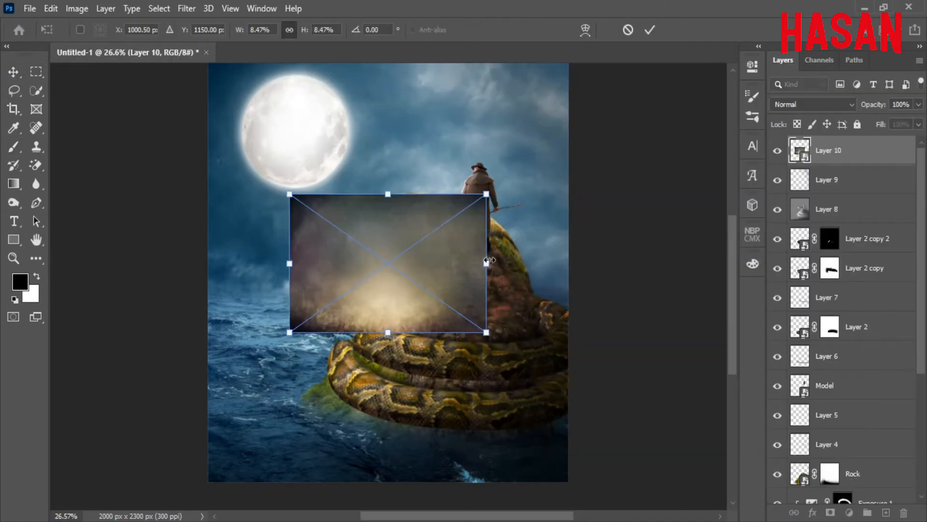
{"action": "left_click_drag", "start_coordinate": [487, 263], "coordinate": [577, 255]}
{"action": "scroll", "coordinate": [501, 291], "scroll_direction": "down", "scroll_amount": 2}
{"action": "left_click_drag", "start_coordinate": [410, 163], "coordinate": [411, 88]}
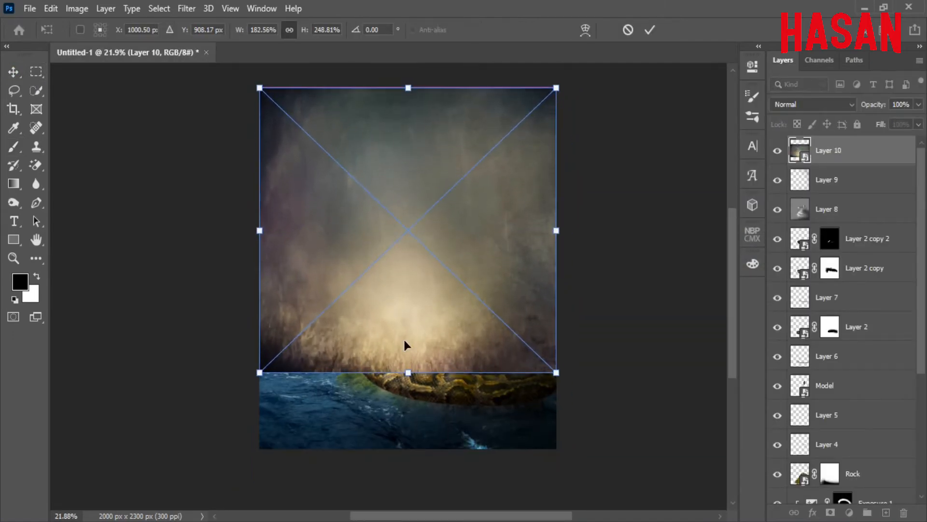
{"action": "left_click_drag", "start_coordinate": [410, 372], "coordinate": [424, 450]}
{"action": "key", "text": "Return"}
Set the texture on Layer 10 to Overlay blending at 20% opacity.
{"action": "left_click", "coordinate": [816, 104]}
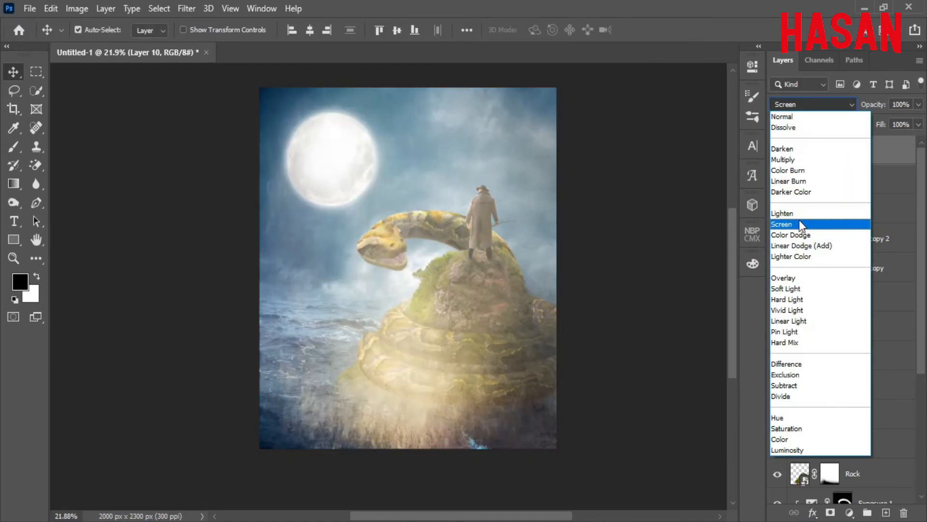
{"action": "left_click", "coordinate": [813, 280]}
{"action": "key", "text": "ctrl+0"}
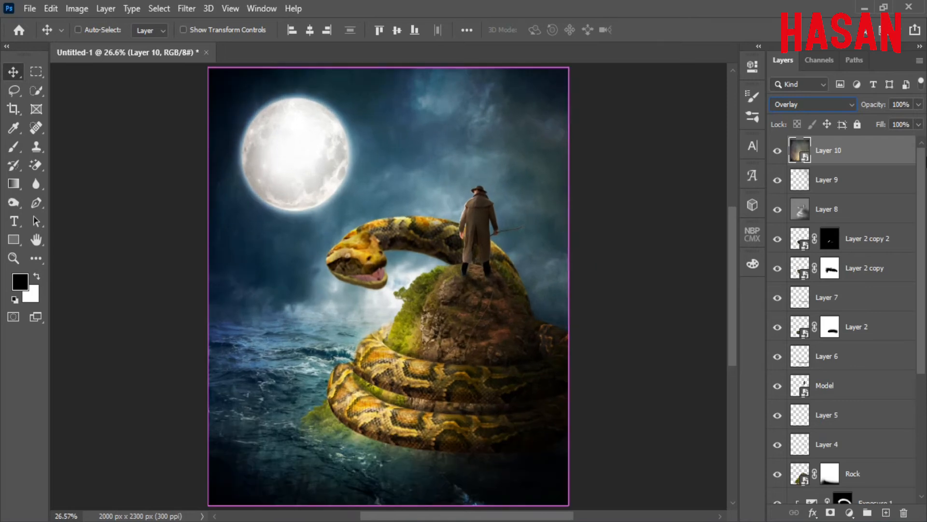
{"action": "left_click_drag", "start_coordinate": [875, 106], "coordinate": [825, 110]}
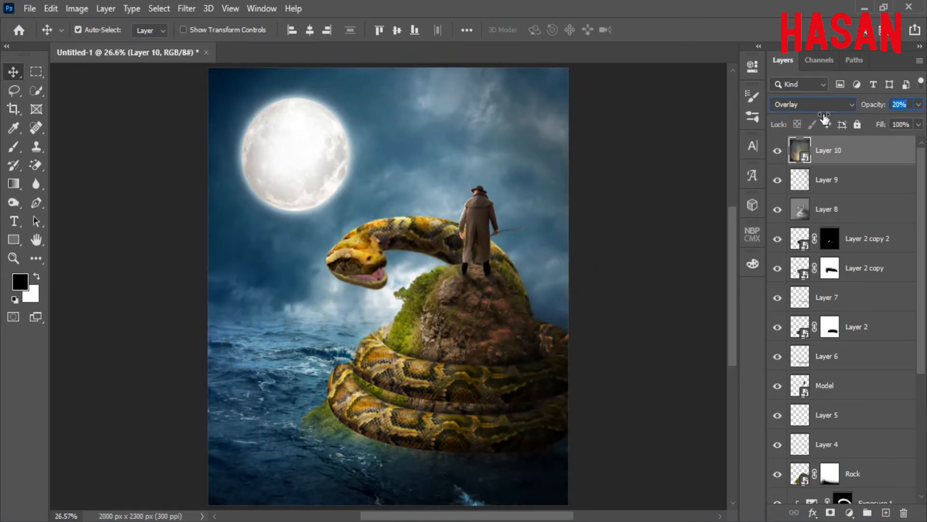
Compare the composite with and without the Layer 10 texture overlay.
{"action": "left_click", "coordinate": [777, 152]}
{"action": "left_click", "coordinate": [778, 153]}
{"action": "left_click", "coordinate": [778, 152]}
{"action": "left_click", "coordinate": [777, 152]}
{"action": "left_click", "coordinate": [778, 152]}
{"action": "left_click", "coordinate": [777, 152]}
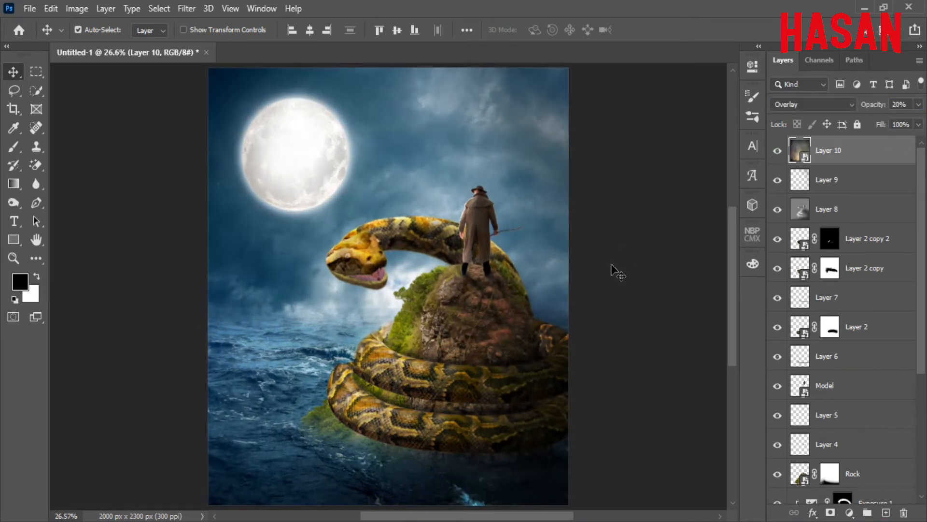
{"action": "key", "text": "ctrl+minus"}
{"action": "key", "text": "ctrl+0"}
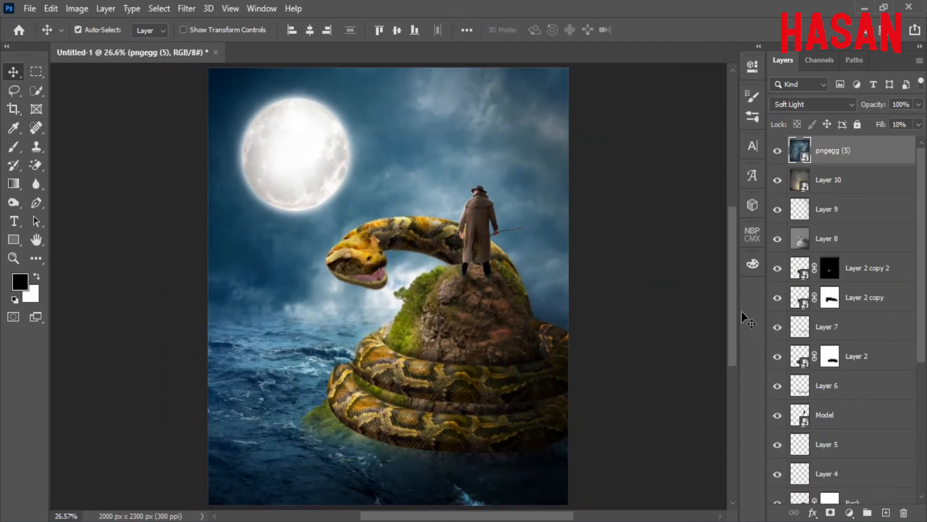
Add a Color Balance adjustment layer on top and adjust the midtones, shifting them slightly towards cyan.
{"action": "left_click", "coordinate": [849, 512]}
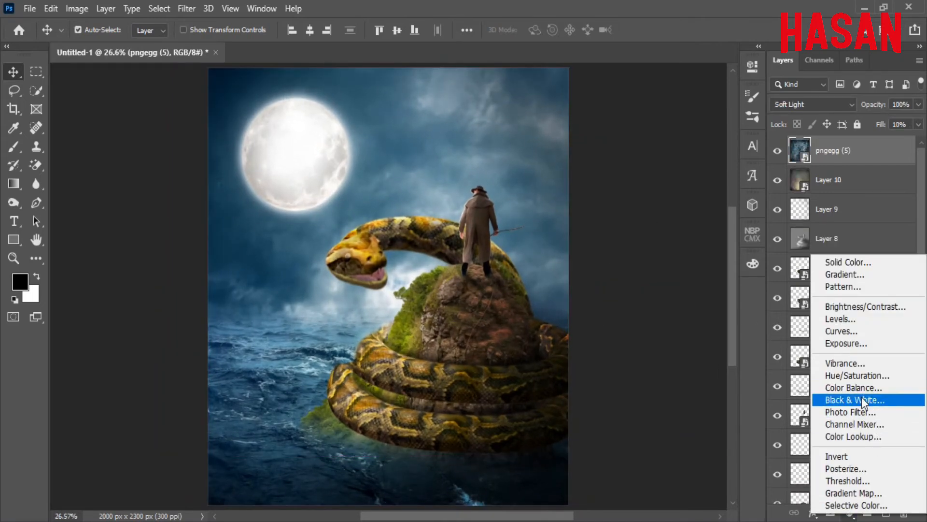
{"action": "left_click", "coordinate": [854, 387]}
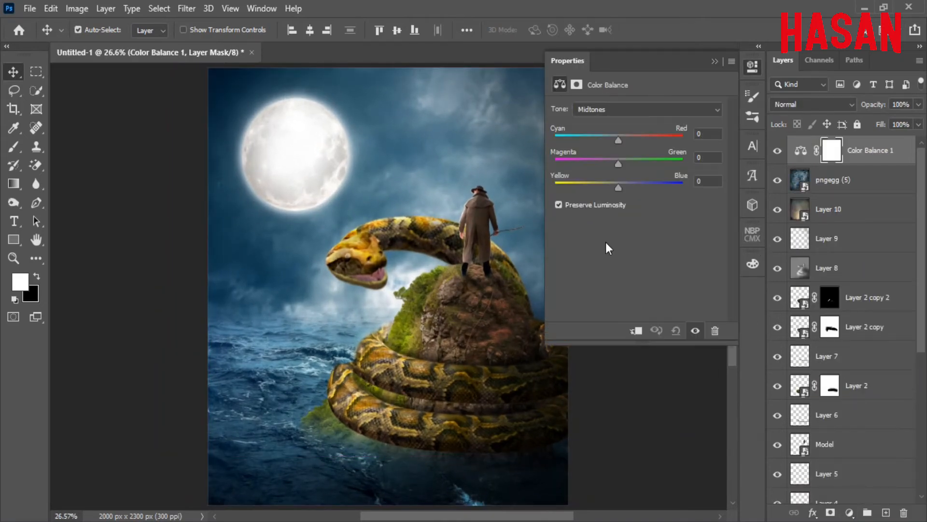
{"action": "left_click_drag", "start_coordinate": [449, 249], "coordinate": [414, 251]}
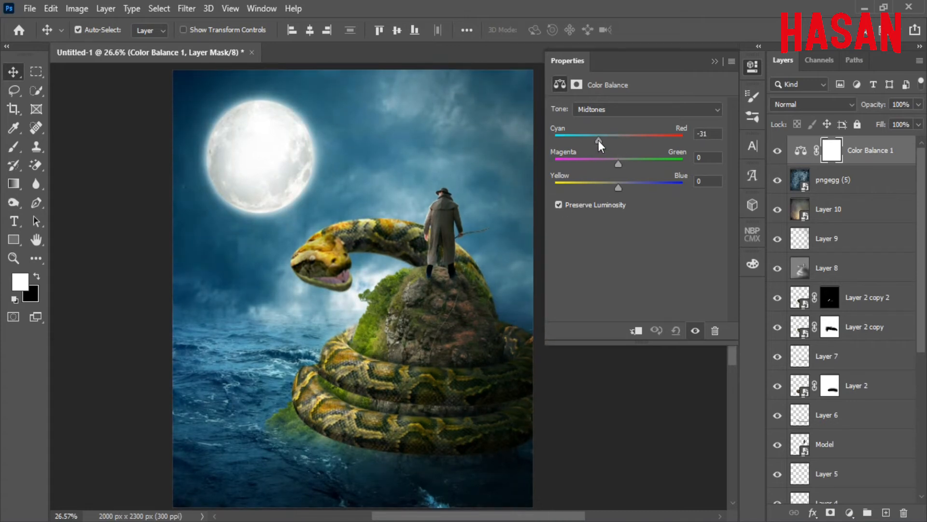
{"action": "left_click_drag", "start_coordinate": [599, 140], "coordinate": [597, 143]}
{"action": "mouse_move", "coordinate": [618, 188]}
{"action": "left_mouse_down"}
{"action": "mouse_move", "coordinate": [607, 196]}
{"action": "mouse_move", "coordinate": [617, 193]}
{"action": "left_mouse_up"}
{"action": "mouse_move", "coordinate": [597, 140]}
{"action": "left_mouse_down"}
{"action": "mouse_move", "coordinate": [624, 139]}
{"action": "mouse_move", "coordinate": [610, 144]}
{"action": "left_mouse_up"}
Adjust the shadows in Color Balance 1, shifting them slightly towards cyan and blue.
{"action": "left_click", "coordinate": [647, 109]}
{"action": "left_click", "coordinate": [638, 118]}
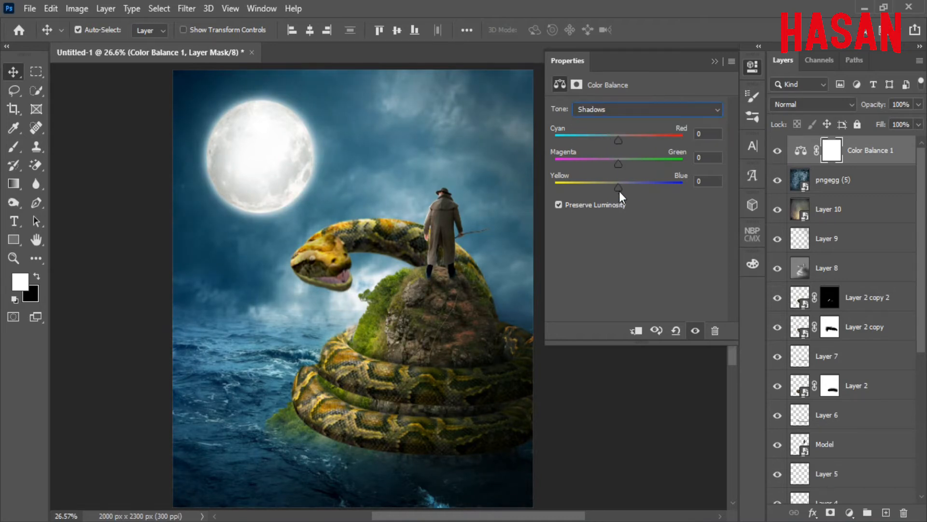
{"action": "left_click_drag", "start_coordinate": [620, 191], "coordinate": [620, 193]}
{"action": "left_click_drag", "start_coordinate": [618, 140], "coordinate": [609, 145]}
{"action": "left_click_drag", "start_coordinate": [623, 189], "coordinate": [632, 188]}
{"action": "left_click_drag", "start_coordinate": [626, 167], "coordinate": [615, 141]}
Adjust the highlights' yellow–blue balance in Color Balance 1 and set the layer's opacity to 80%.
{"action": "left_click", "coordinate": [647, 110]}
{"action": "left_click", "coordinate": [662, 145]}
{"action": "left_click_drag", "start_coordinate": [618, 187], "coordinate": [619, 162]}
{"action": "left_click", "coordinate": [714, 62]}
{"action": "left_click", "coordinate": [778, 151]}
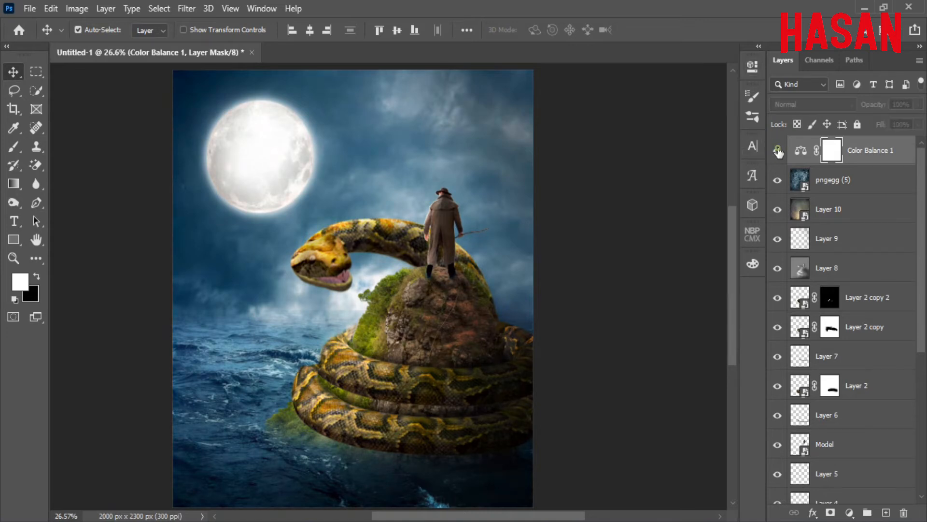
{"action": "left_click", "coordinate": [778, 150]}
{"action": "left_click_drag", "start_coordinate": [877, 105], "coordinate": [868, 107]}
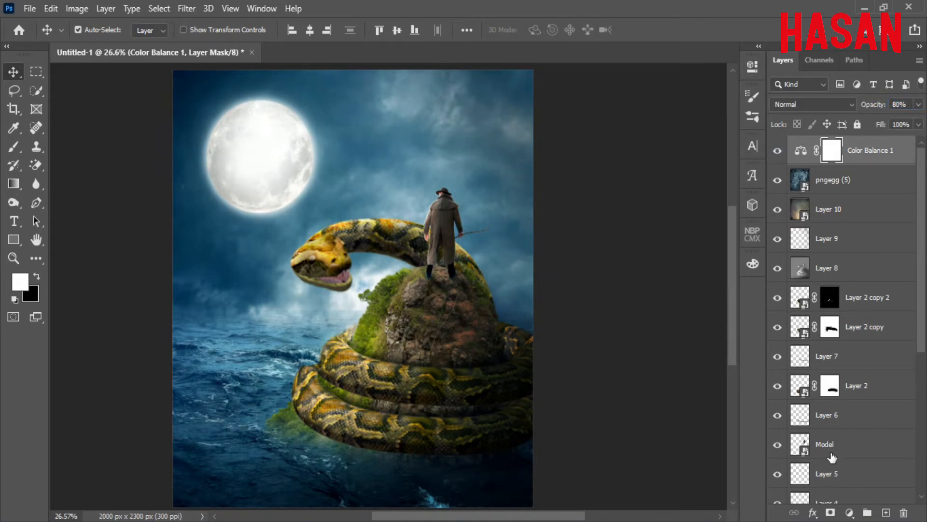
Add a Selective Color adjustment layer and set the Cyans to cyan -13, magenta -8, yellow +9 and black +15.
{"action": "left_click", "coordinate": [850, 513]}
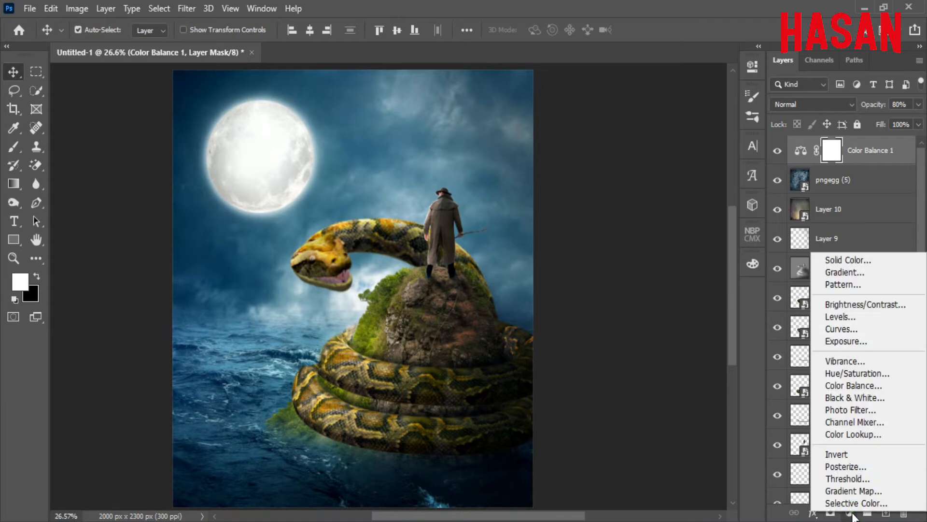
{"action": "left_click", "coordinate": [855, 502]}
{"action": "left_click", "coordinate": [658, 124]}
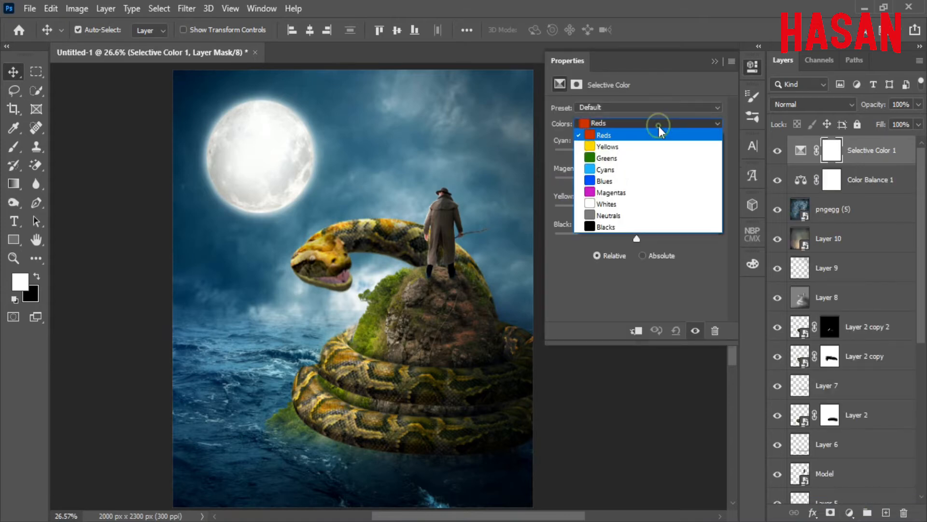
{"action": "left_click", "coordinate": [652, 169]}
{"action": "left_click_drag", "start_coordinate": [637, 155], "coordinate": [630, 183]}
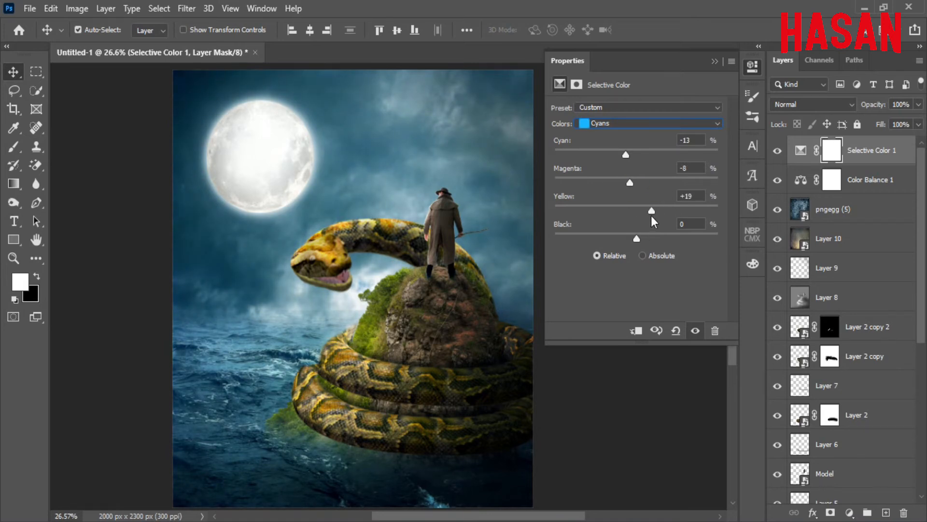
{"action": "left_click_drag", "start_coordinate": [636, 236], "coordinate": [647, 240]}
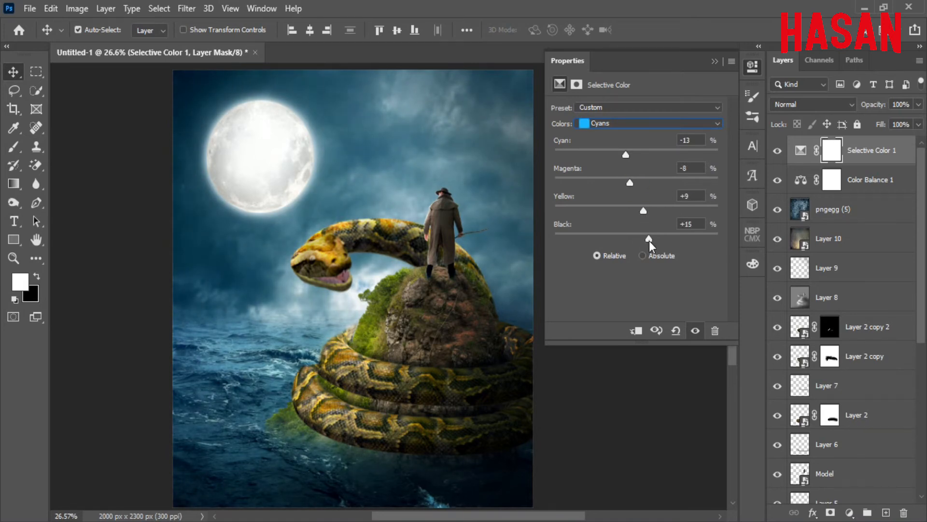
Adjust the Whites in Selective Color 1, setting cyan to +20 and fine-tuning the other components.
{"action": "left_click", "coordinate": [673, 124]}
{"action": "left_click", "coordinate": [650, 194]}
{"action": "left_click", "coordinate": [686, 124]}
{"action": "left_click", "coordinate": [660, 209]}
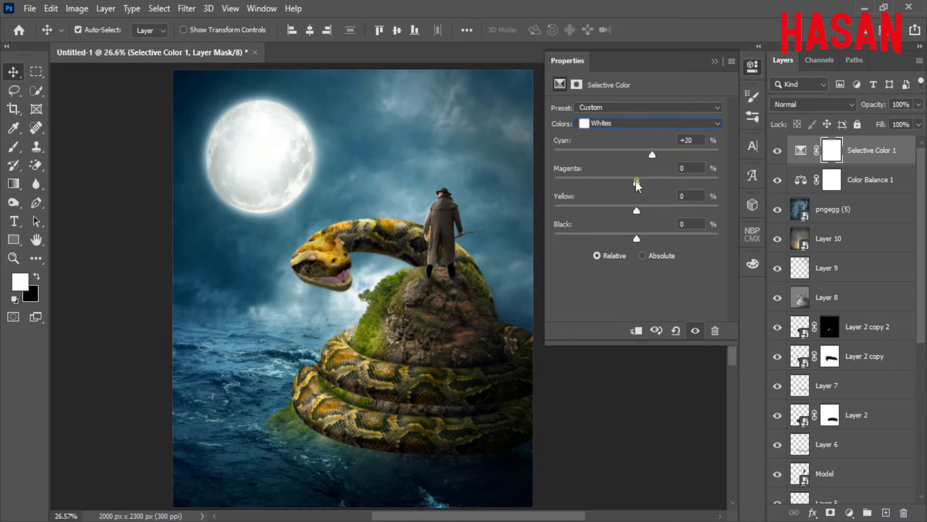
{"action": "left_click_drag", "start_coordinate": [637, 211], "coordinate": [637, 240]}
Fine-tune the Neutrals in Selective Color 1 by adjusting their cyan, magenta and yellow components.
{"action": "left_click", "coordinate": [716, 123]}
{"action": "left_click", "coordinate": [663, 214]}
{"action": "left_click_drag", "start_coordinate": [645, 155], "coordinate": [637, 163]}
{"action": "left_click_drag", "start_coordinate": [638, 183], "coordinate": [636, 218]}
{"action": "left_click", "coordinate": [714, 61]}
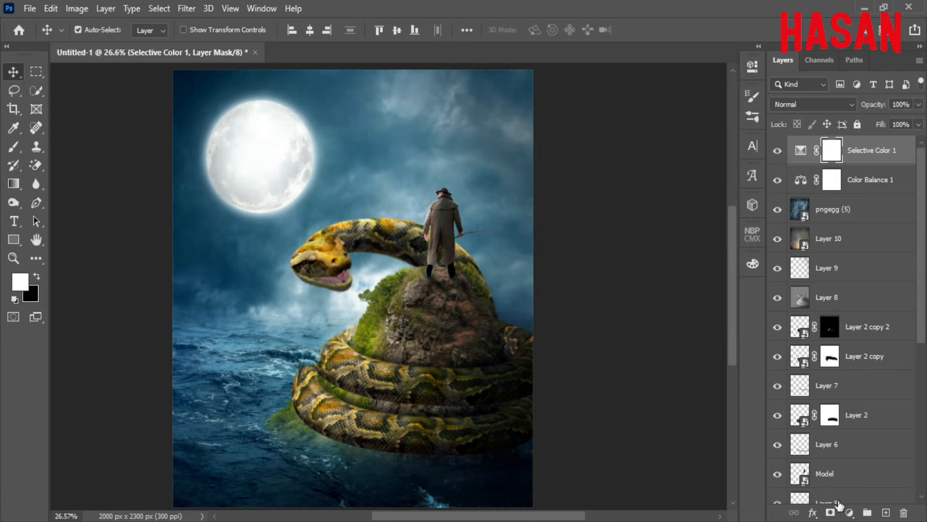
Add a Photo Filter adjustment layer with a blue filter, set its opacity to 50% and compare the image with and without it.
{"action": "left_click", "coordinate": [849, 512]}
{"action": "left_click", "coordinate": [845, 410]}
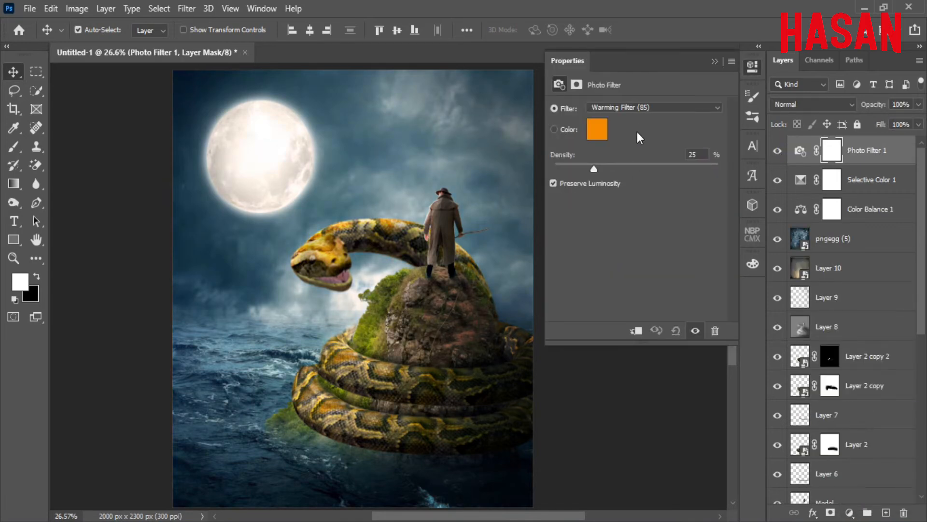
{"action": "left_click", "coordinate": [659, 114]}
{"action": "left_click", "coordinate": [666, 240]}
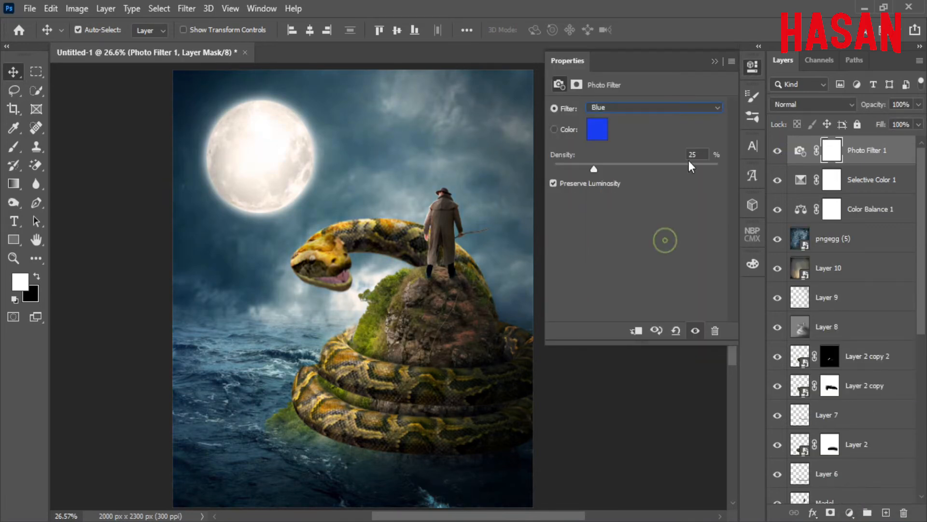
{"action": "left_click", "coordinate": [690, 107]}
{"action": "left_click", "coordinate": [650, 235]}
{"action": "left_click", "coordinate": [715, 61]}
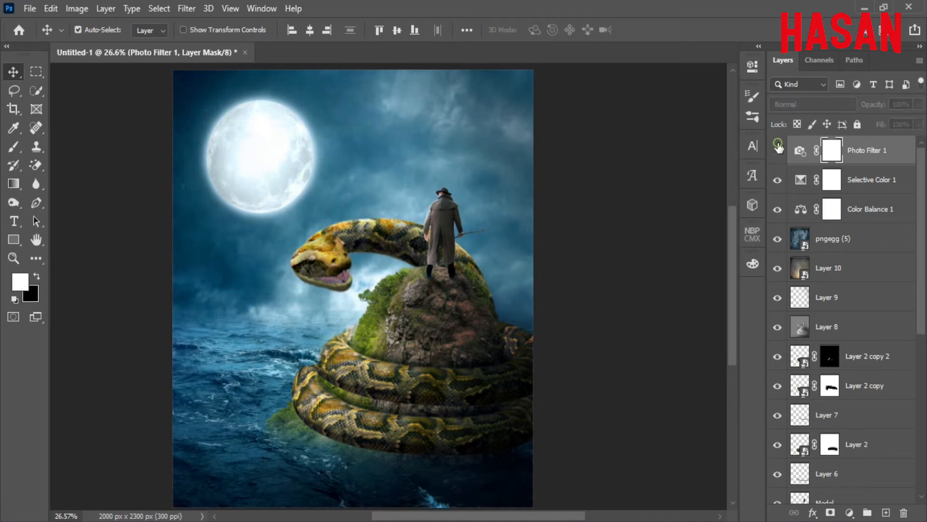
{"action": "left_click_drag", "start_coordinate": [878, 104], "coordinate": [844, 114]}
{"action": "left_click", "coordinate": [779, 151]}
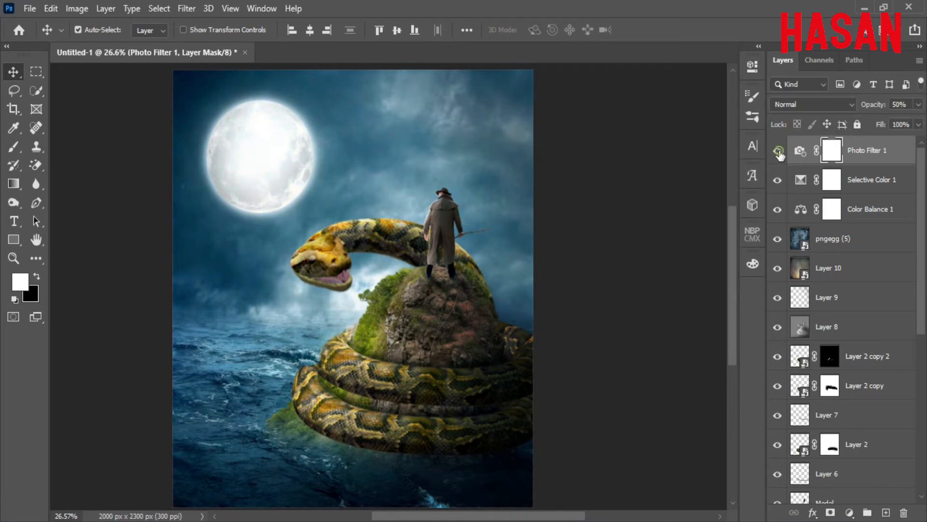
Stamp all visible layers onto a new top layer and convert it to a smart object.
{"action": "left_click", "coordinate": [887, 513]}
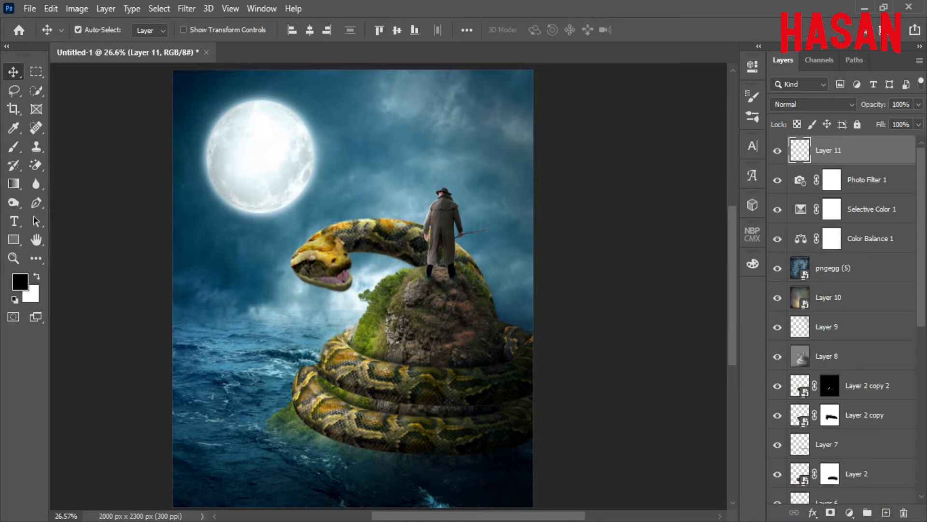
{"action": "key", "text": "ctrl+alt+shift+e"}
{"action": "right_click", "coordinate": [860, 150]}
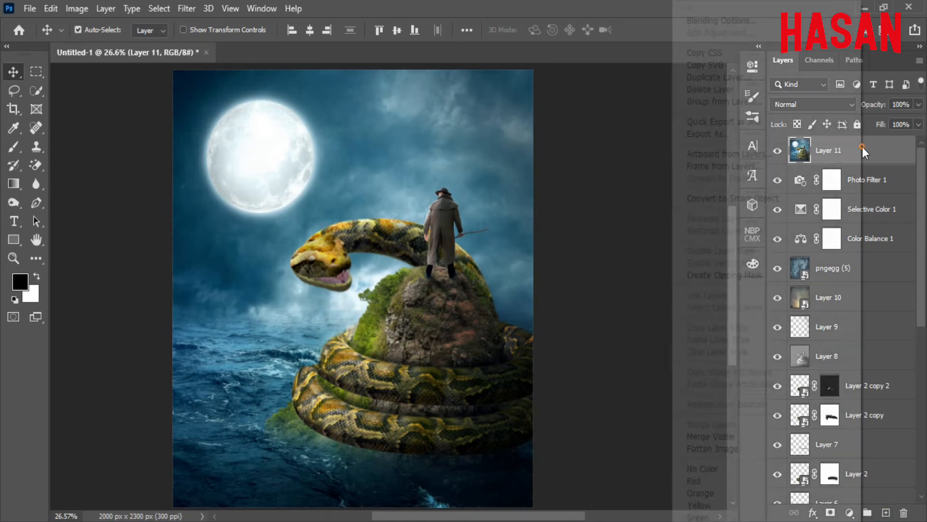
{"action": "left_click", "coordinate": [752, 200]}
Apply Camera Raw Filter to Layer 11 with exposure -0.05, contrast +10, highlights -2, shadows -3, whites +10 and blacks -5.
{"action": "left_click", "coordinate": [187, 8]}
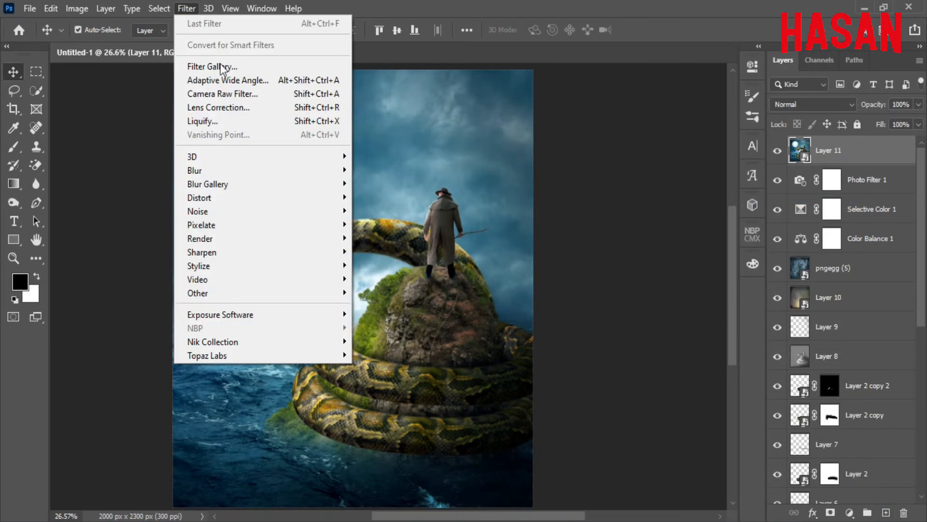
{"action": "left_click", "coordinate": [244, 95]}
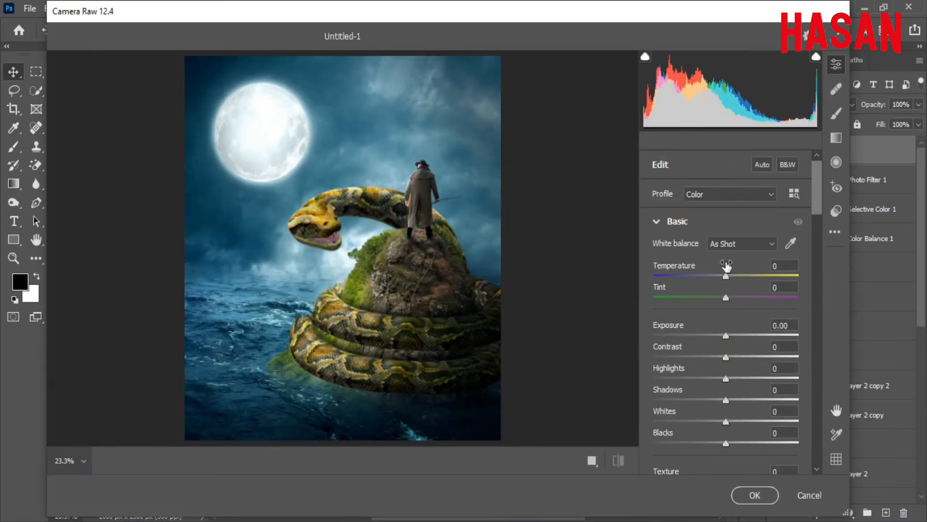
{"action": "left_click", "coordinate": [726, 275]}
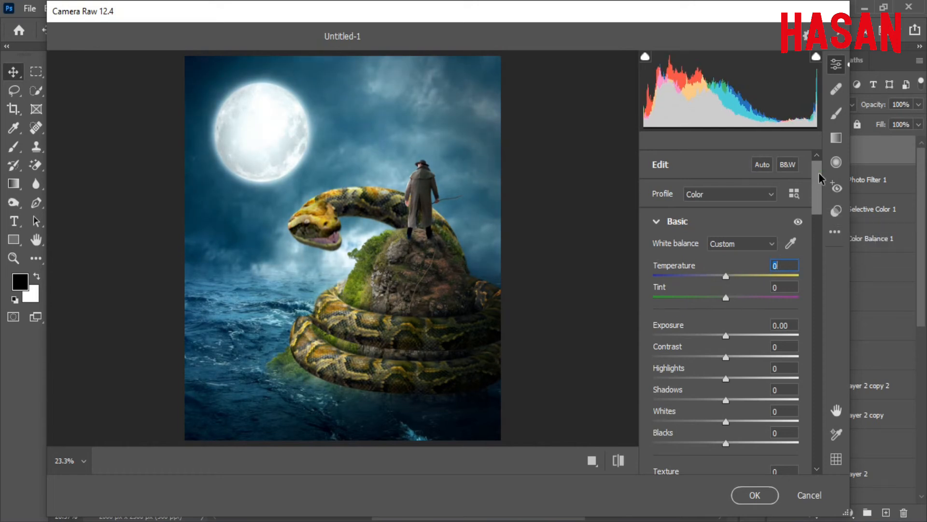
{"action": "scroll", "coordinate": [816, 196], "scroll_direction": "down", "scroll_amount": 3}
{"action": "left_click_drag", "start_coordinate": [728, 230], "coordinate": [722, 333]}
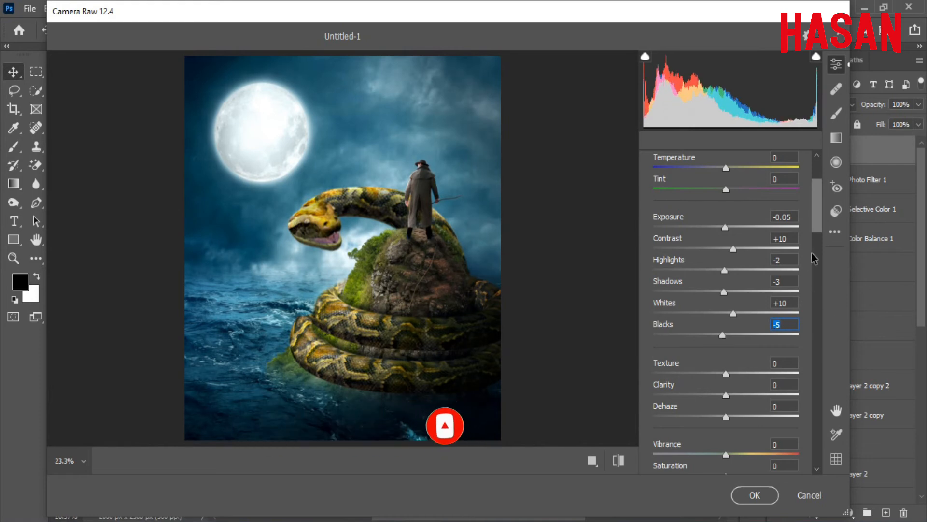
Set texture to -6, clarity to +16 and dehaze to +1 in the Camera Raw basic adjustments.
{"action": "left_click_drag", "start_coordinate": [816, 215], "coordinate": [815, 243]}
{"action": "mouse_move", "coordinate": [726, 225]}
{"action": "left_mouse_down"}
{"action": "mouse_move", "coordinate": [738, 228]}
{"action": "mouse_move", "coordinate": [746, 205]}
{"action": "mouse_move", "coordinate": [722, 210]}
{"action": "left_mouse_up"}
{"action": "mouse_move", "coordinate": [726, 248]}
{"action": "left_mouse_down"}
{"action": "mouse_move", "coordinate": [739, 247]}
{"action": "mouse_move", "coordinate": [716, 243]}
{"action": "mouse_move", "coordinate": [740, 249]}
{"action": "mouse_move", "coordinate": [727, 250]}
{"action": "left_mouse_up"}
Adjust the parametric tone curve, setting lights to +7, darks to +3 and shadows to +1.
{"action": "left_click_drag", "start_coordinate": [817, 214], "coordinate": [817, 252]}
{"action": "left_click_drag", "start_coordinate": [725, 343], "coordinate": [738, 408]}
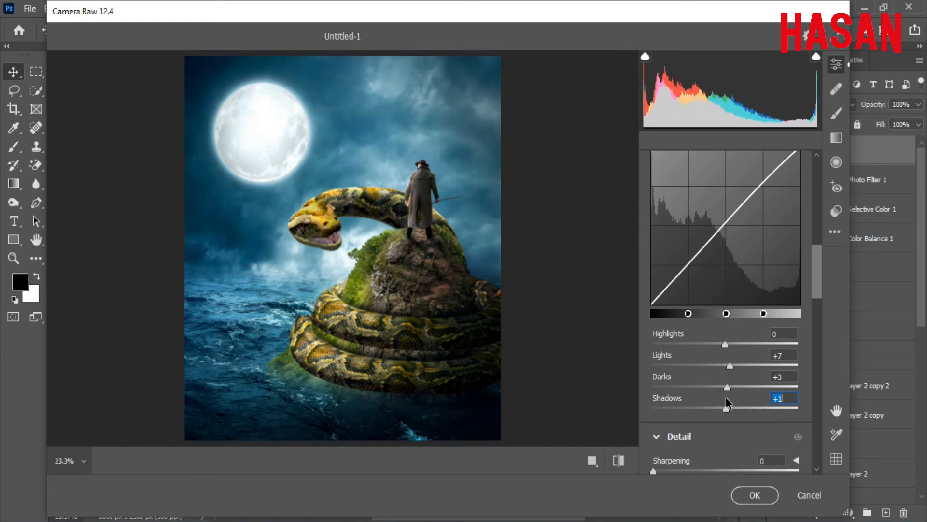
Flatten the blue channel curve by lowering its white point and raising its black point to output 19.
{"action": "left_click_drag", "start_coordinate": [811, 269], "coordinate": [810, 225]}
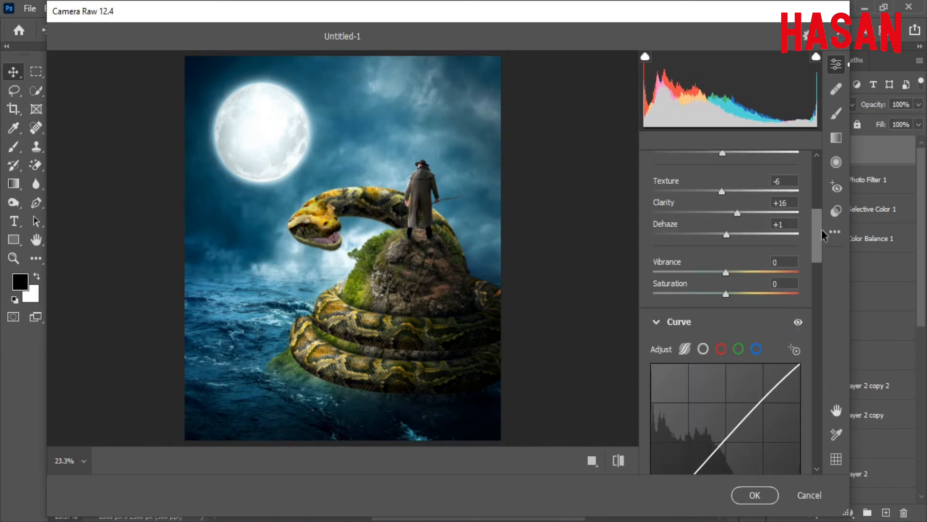
{"action": "scroll", "coordinate": [820, 232], "scroll_direction": "down", "scroll_amount": 3}
{"action": "left_click", "coordinate": [756, 274]}
{"action": "scroll", "coordinate": [817, 239], "scroll_direction": "down", "scroll_amount": 3}
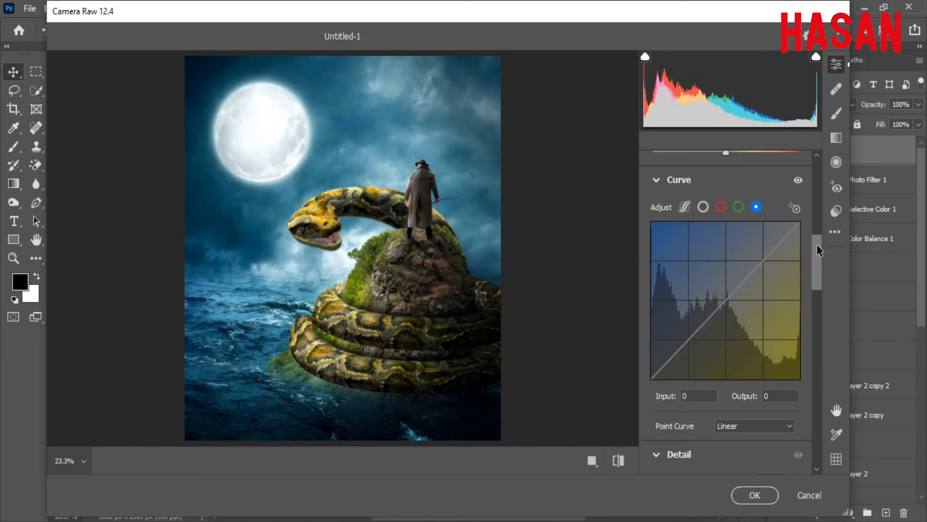
{"action": "left_click_drag", "start_coordinate": [799, 223], "coordinate": [800, 235]}
{"action": "left_click_drag", "start_coordinate": [652, 379], "coordinate": [651, 367]}
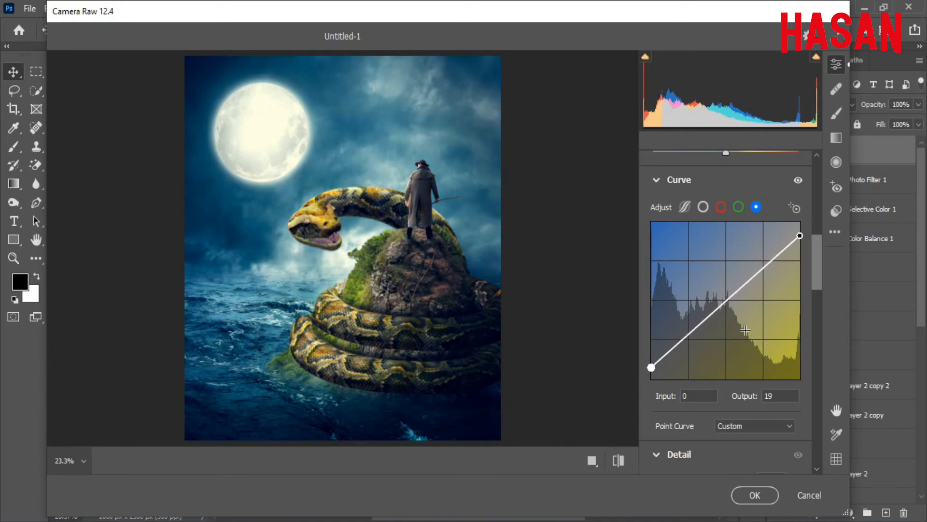
{"action": "left_click_drag", "start_coordinate": [799, 235], "coordinate": [800, 237]}
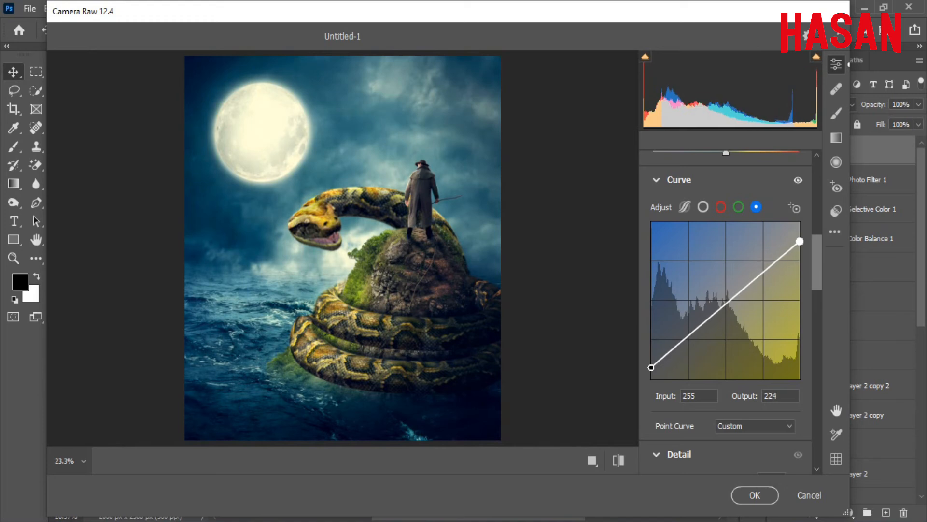
Check the green channel curve and lower the red channel curve's white point to output 247.
{"action": "left_click", "coordinate": [739, 207]}
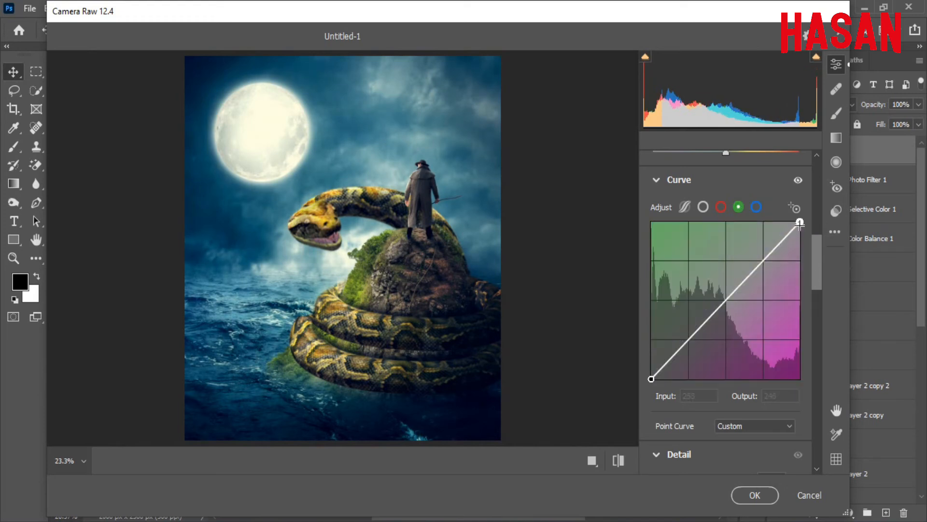
{"action": "left_click", "coordinate": [721, 208]}
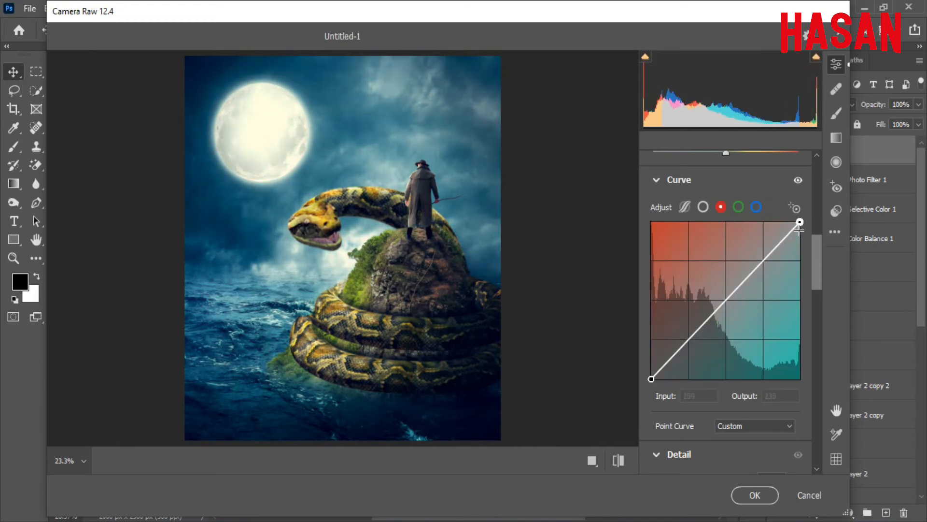
{"action": "left_click_drag", "start_coordinate": [800, 222], "coordinate": [800, 226]}
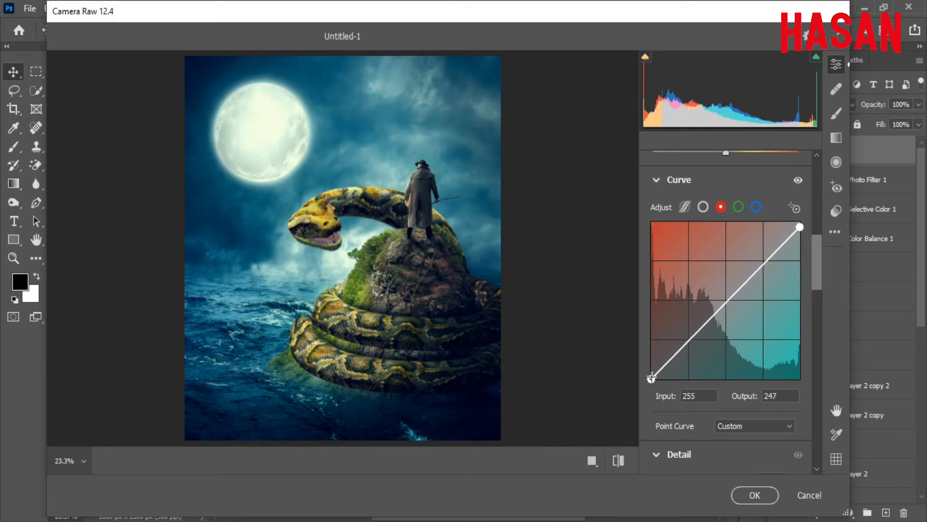
{"action": "left_click", "coordinate": [651, 379]}
Refine the blue curve with a midtone point at 129/124, a shadow point, white output 247 and black output 22.
{"action": "left_click", "coordinate": [756, 206]}
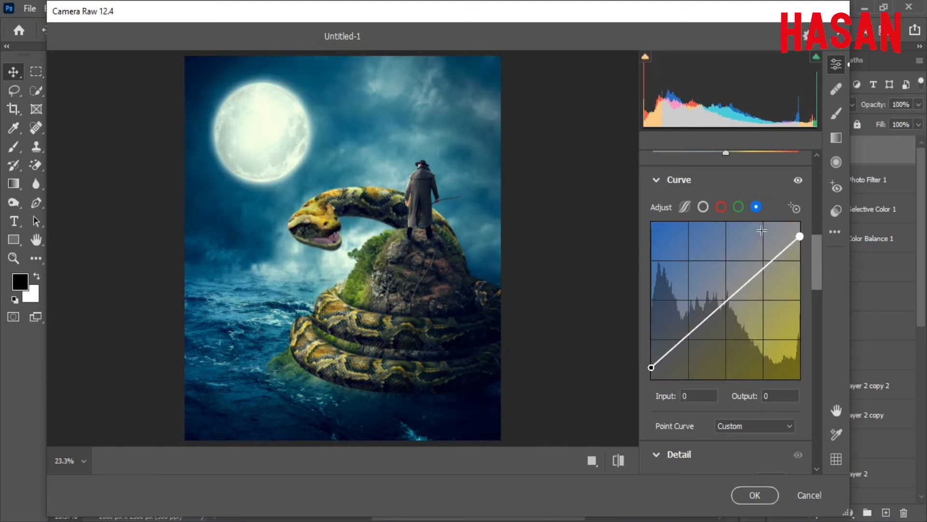
{"action": "left_click_drag", "start_coordinate": [728, 302], "coordinate": [726, 303]}
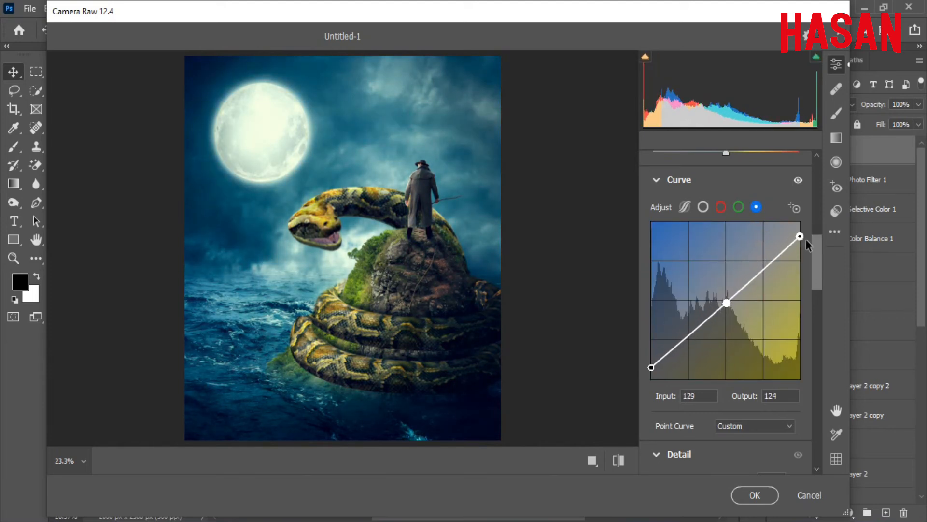
{"action": "mouse_move", "coordinate": [800, 236]}
{"action": "left_mouse_down"}
{"action": "mouse_move", "coordinate": [798, 226]}
{"action": "mouse_move", "coordinate": [778, 233]}
{"action": "mouse_move", "coordinate": [800, 226]}
{"action": "left_mouse_up"}
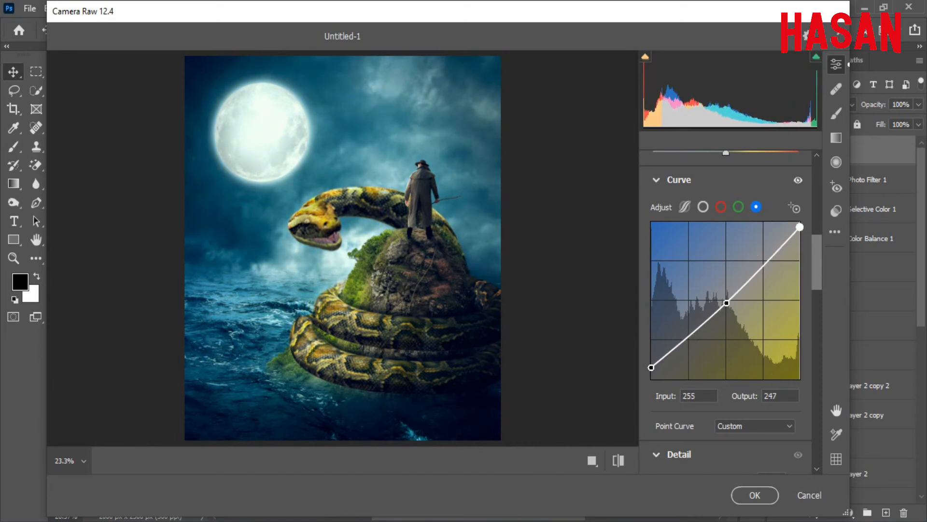
{"action": "mouse_move", "coordinate": [651, 367]}
{"action": "left_mouse_down"}
{"action": "mouse_move", "coordinate": [651, 355]}
{"action": "mouse_move", "coordinate": [651, 365]}
{"action": "left_mouse_up"}
{"action": "left_click_drag", "start_coordinate": [687, 336], "coordinate": [687, 340]}
{"action": "left_click_drag", "start_coordinate": [651, 366], "coordinate": [651, 366]}
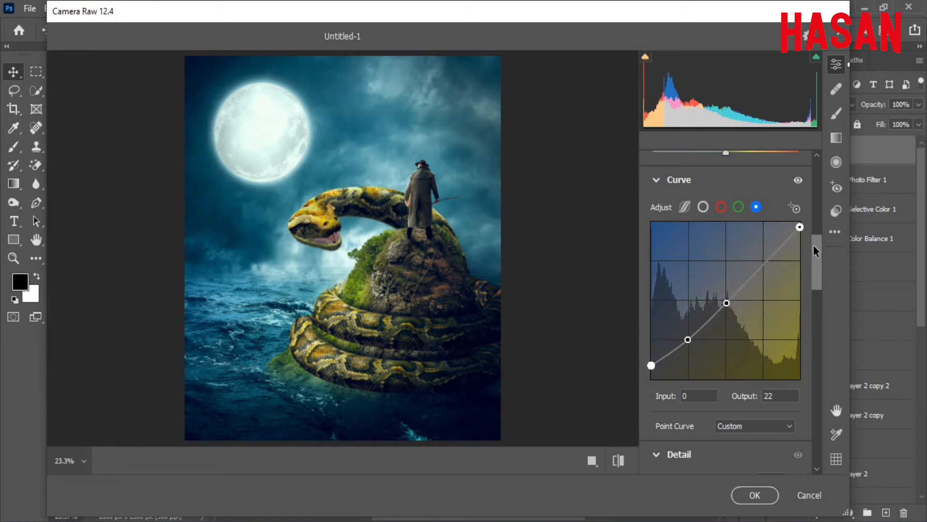
Set sharpening to 9 and both noise reduction and color noise reduction to 30, and inspect the detail around the man.
{"action": "scroll", "coordinate": [820, 271], "scroll_direction": "down", "scroll_amount": 5}
{"action": "left_click", "coordinate": [662, 275]}
{"action": "left_click", "coordinate": [696, 302]}
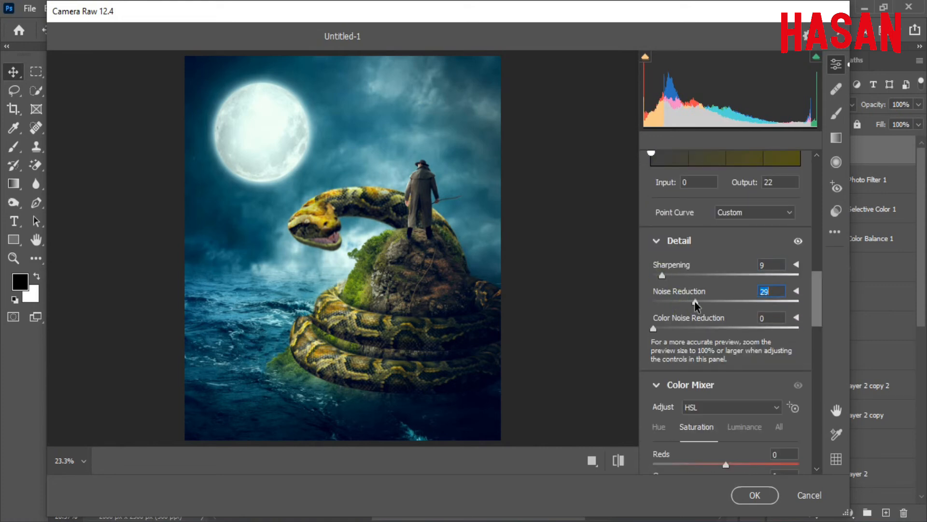
{"action": "left_click", "coordinate": [687, 329]}
{"action": "scroll", "coordinate": [428, 216], "scroll_direction": "up", "scroll_amount": 6}
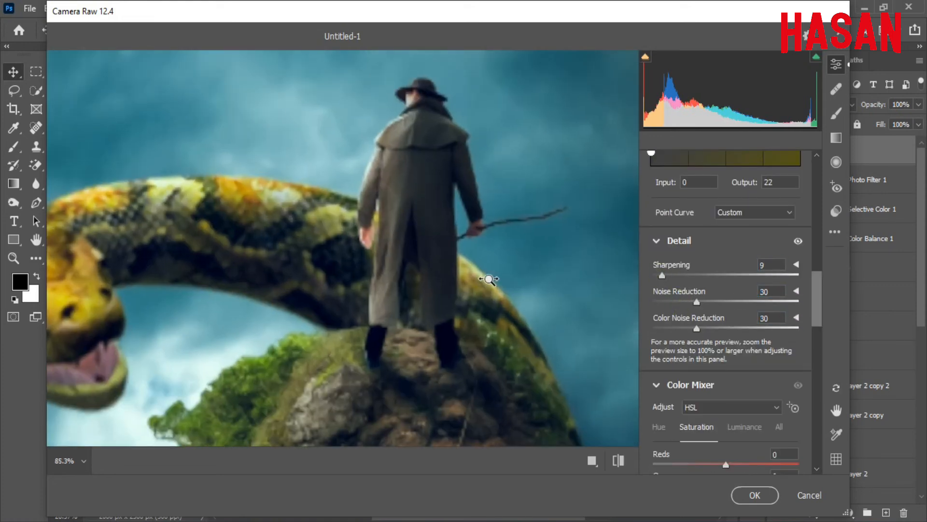
{"action": "scroll", "coordinate": [478, 266], "scroll_direction": "down", "scroll_amount": 4}
{"action": "scroll", "coordinate": [459, 266], "scroll_direction": "up", "scroll_amount": 5}
{"action": "scroll", "coordinate": [361, 277], "scroll_direction": "down", "scroll_amount": 7}
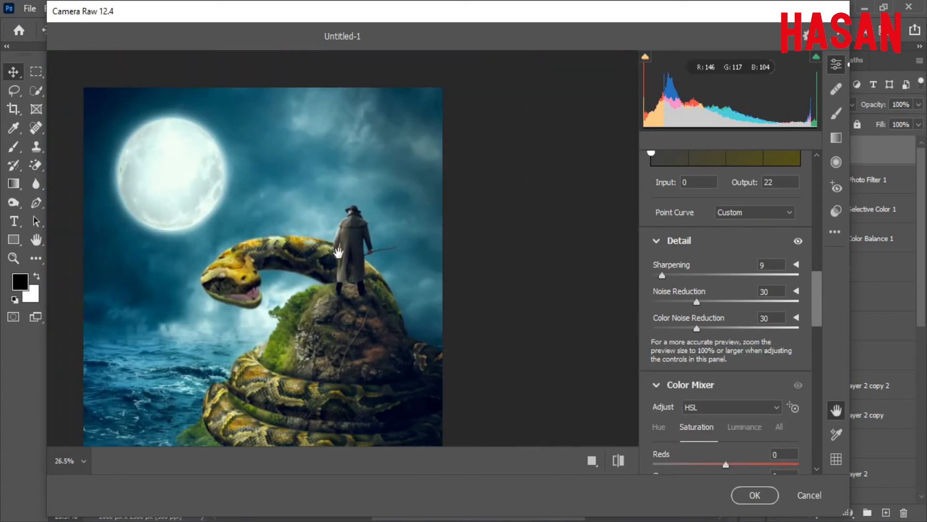
{"action": "left_click_drag", "start_coordinate": [355, 277], "coordinate": [374, 220]}
{"action": "scroll", "coordinate": [568, 288], "scroll_direction": "down", "scroll_amount": 2}
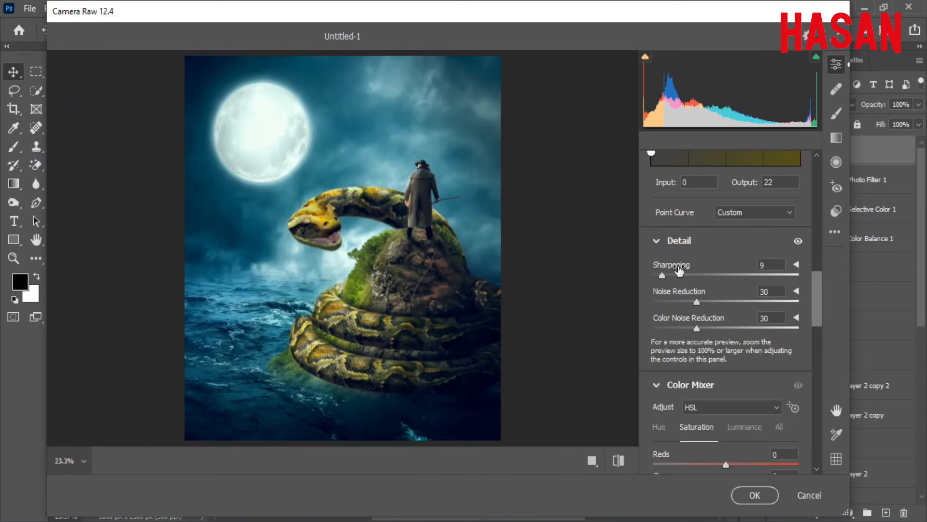
Reduce HSL saturation to -30 for yellows, -31 greens, -52 aquas, -20 blues, and -38 for both purples and magentas.
{"action": "left_click_drag", "start_coordinate": [816, 277], "coordinate": [820, 314]}
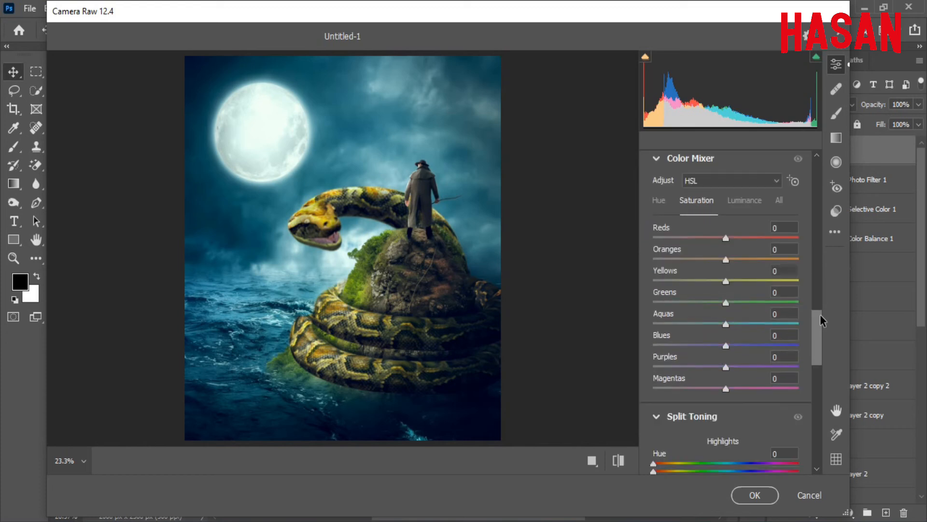
{"action": "left_click_drag", "start_coordinate": [726, 345], "coordinate": [771, 359]}
{"action": "left_click_drag", "start_coordinate": [727, 388], "coordinate": [703, 381]}
{"action": "left_click_drag", "start_coordinate": [725, 326], "coordinate": [713, 292]}
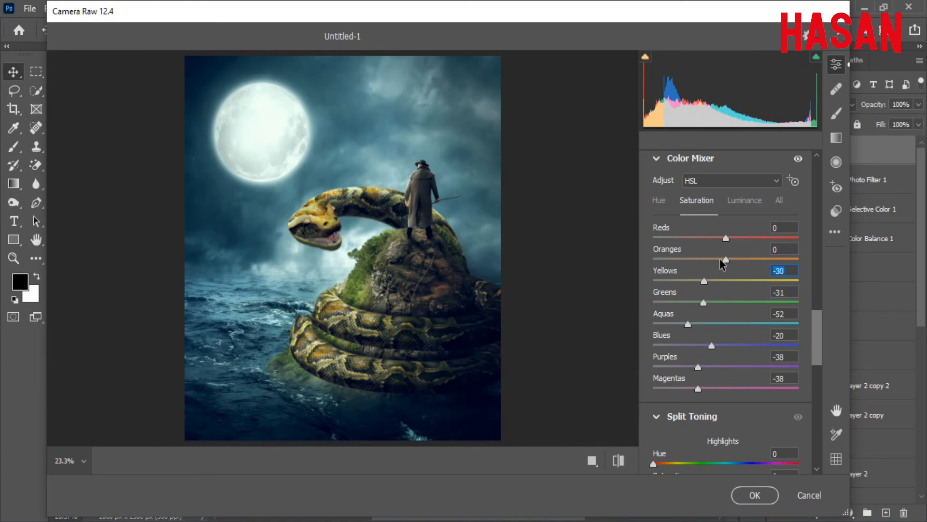
Set HSL saturation to -27 for oranges, -29 for aquas and -6 for blues, and try different saturation levels for the reds.
{"action": "left_click_drag", "start_coordinate": [720, 260], "coordinate": [684, 259]}
{"action": "left_click_drag", "start_coordinate": [711, 347], "coordinate": [708, 324]}
{"action": "left_click", "coordinate": [726, 239]}
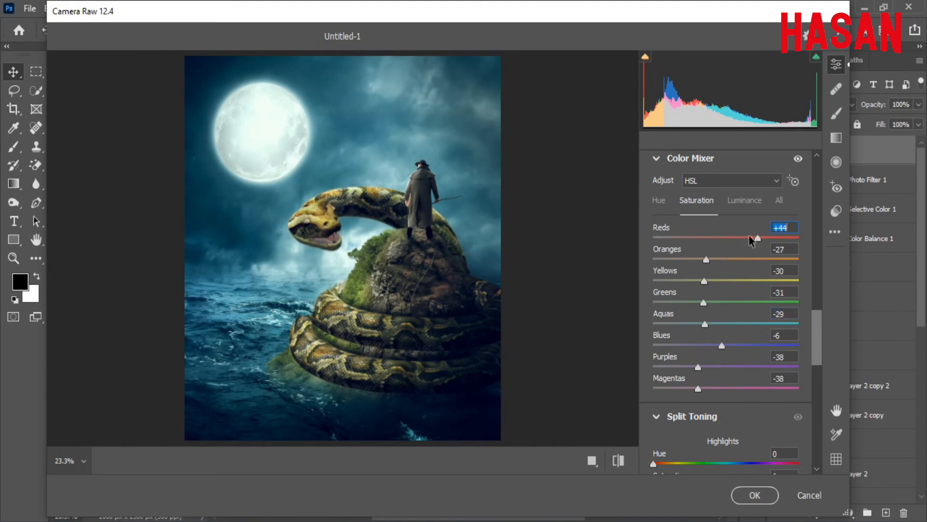
Set HSL luminance to -28 for oranges and +40 for yellows.
{"action": "left_click", "coordinate": [745, 199]}
{"action": "left_click_drag", "start_coordinate": [726, 260], "coordinate": [703, 251]}
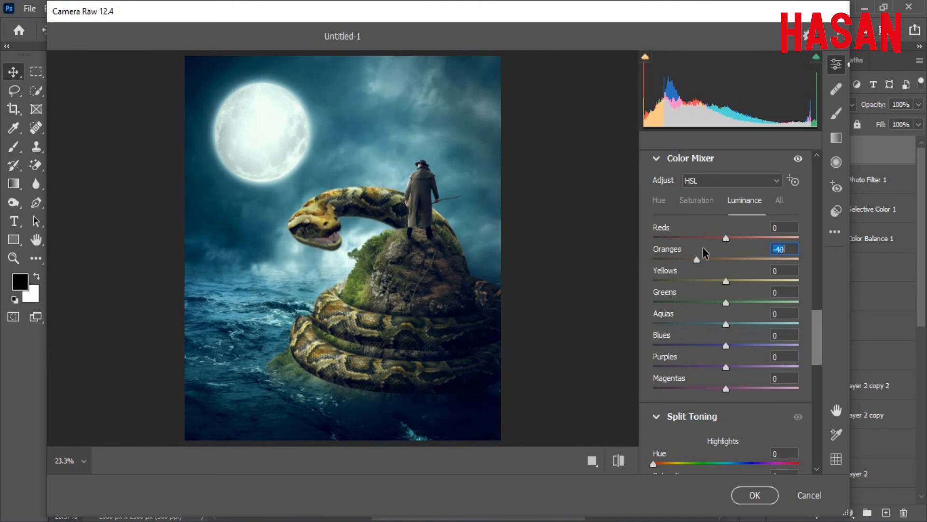
{"action": "left_click_drag", "start_coordinate": [726, 280], "coordinate": [757, 282]}
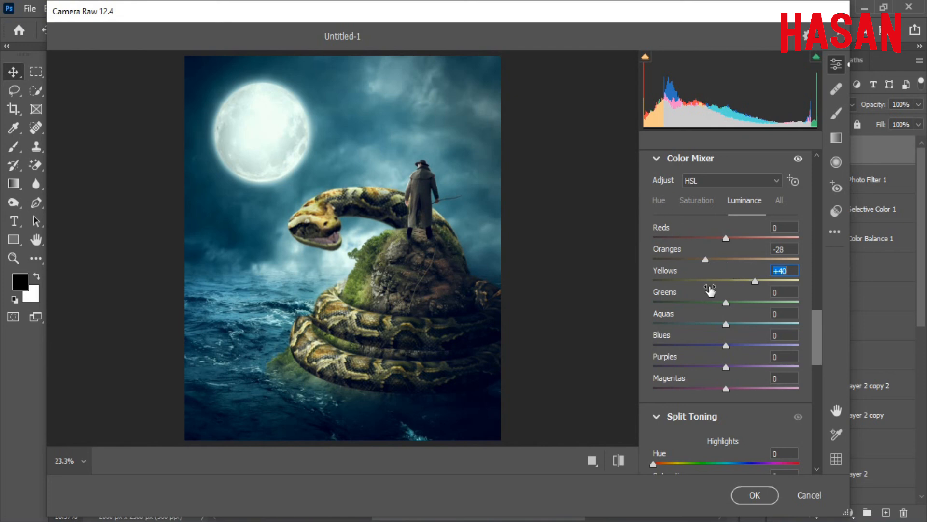
Split-tone the image with highlights at hue 42 and saturation 21, shadows at hue 227 and saturation 13, and balance 15.
{"action": "scroll", "coordinate": [826, 338], "scroll_direction": "down", "scroll_amount": 5}
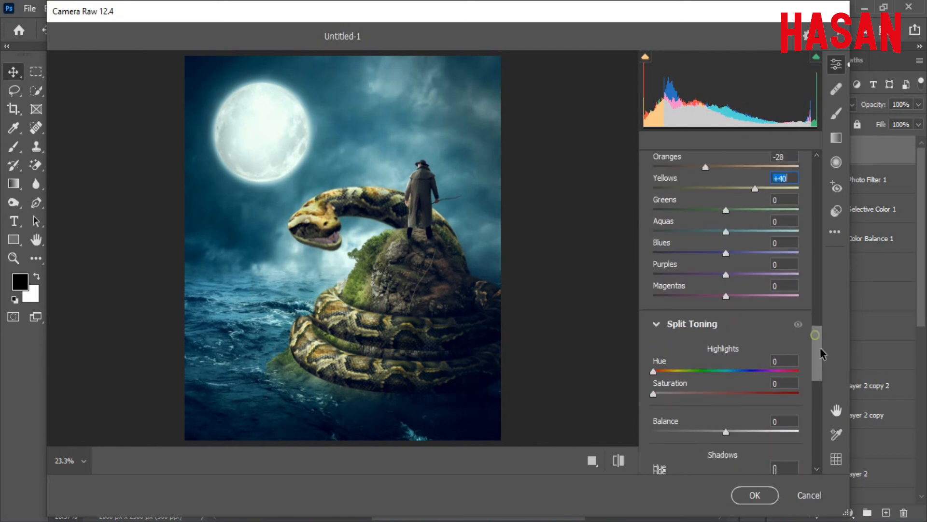
{"action": "left_click_drag", "start_coordinate": [665, 293], "coordinate": [688, 321]}
{"action": "left_click", "coordinate": [735, 398]}
{"action": "left_click_drag", "start_coordinate": [688, 420], "coordinate": [673, 420]}
{"action": "left_click_drag", "start_coordinate": [735, 397], "coordinate": [753, 401]}
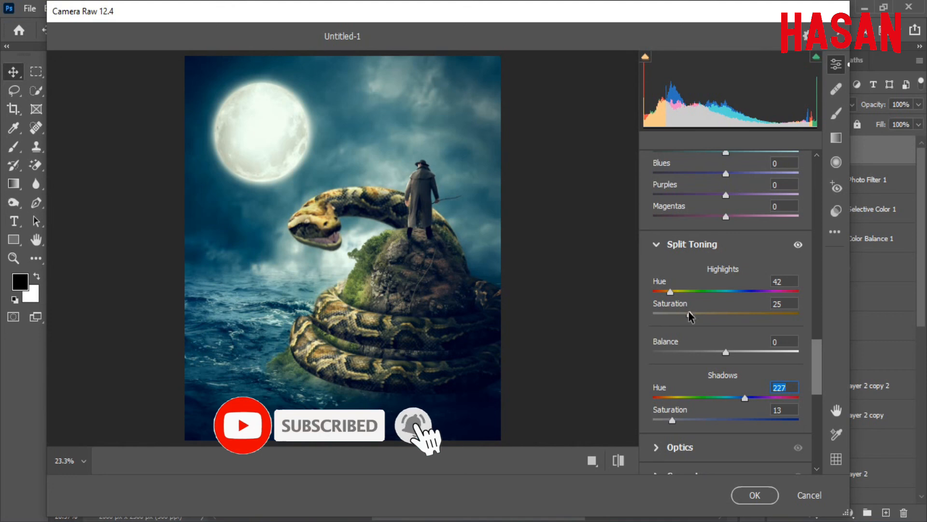
{"action": "left_click_drag", "start_coordinate": [690, 314], "coordinate": [685, 320]}
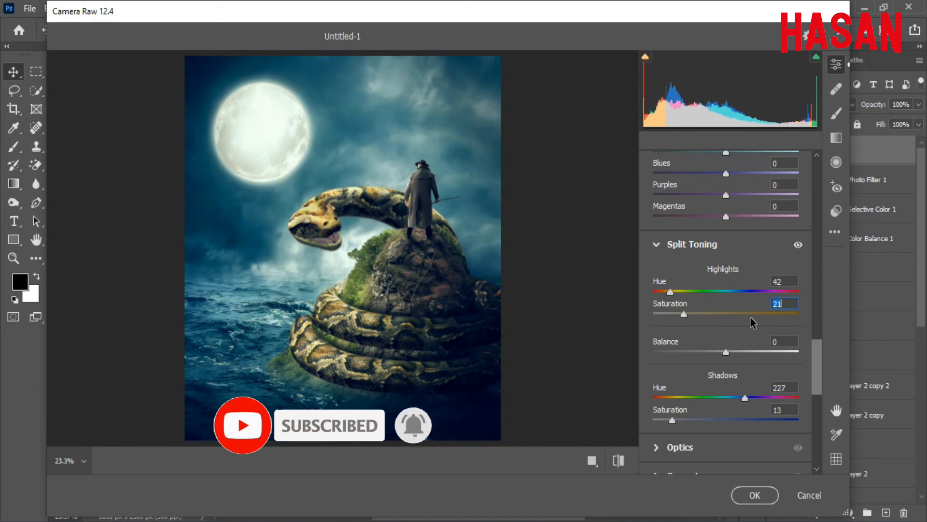
{"action": "mouse_move", "coordinate": [726, 352]}
{"action": "left_mouse_down"}
{"action": "mouse_move", "coordinate": [769, 350]}
{"action": "mouse_move", "coordinate": [729, 354]}
{"action": "mouse_move", "coordinate": [738, 355]}
{"action": "left_mouse_up"}
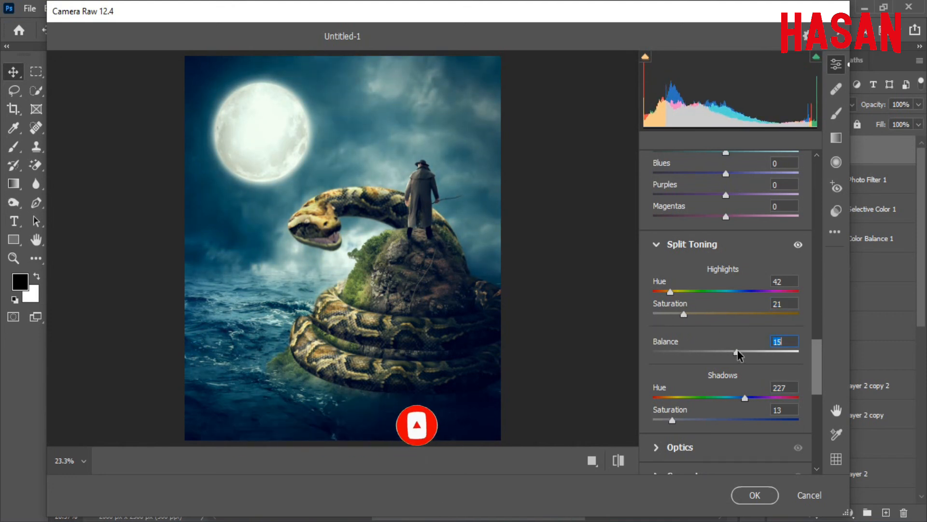
Set the vignetting effect to -9 and the calibration shadow tint to -6.
{"action": "scroll", "coordinate": [807, 358], "scroll_direction": "down", "scroll_amount": 5}
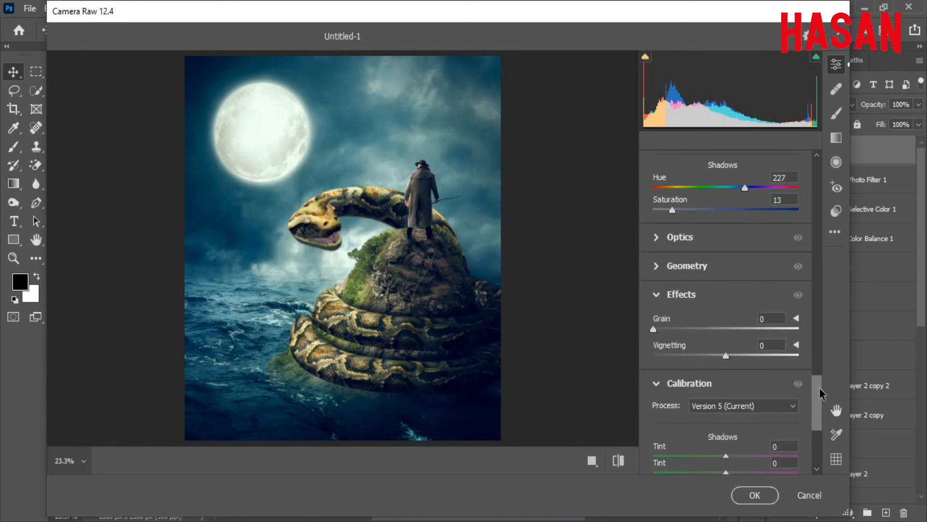
{"action": "left_click_drag", "start_coordinate": [727, 338], "coordinate": [719, 342]}
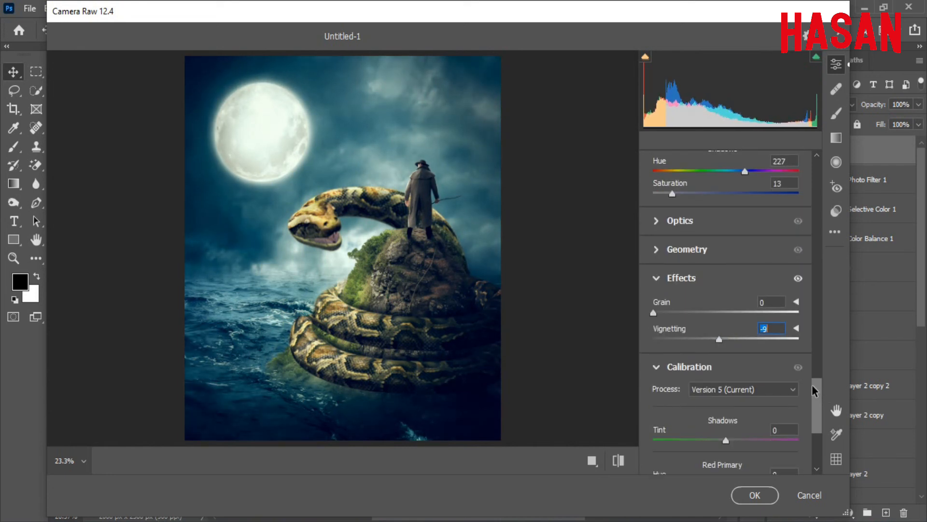
{"action": "left_click_drag", "start_coordinate": [816, 385], "coordinate": [815, 414]}
{"action": "mouse_move", "coordinate": [727, 265]}
{"action": "left_mouse_down"}
{"action": "mouse_move", "coordinate": [766, 265]}
{"action": "mouse_move", "coordinate": [725, 266]}
{"action": "left_mouse_up"}
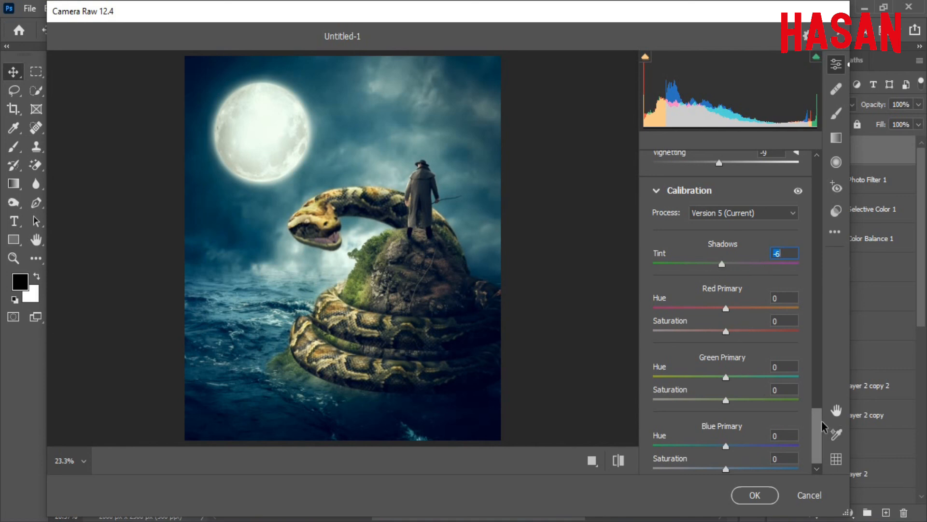
Set the calibration's blue primary hue to +12, increase its saturation, and apply the Camera Raw grade.
{"action": "left_click_drag", "start_coordinate": [821, 423], "coordinate": [822, 426]}
{"action": "left_click", "coordinate": [735, 442]}
{"action": "left_click", "coordinate": [740, 465]}
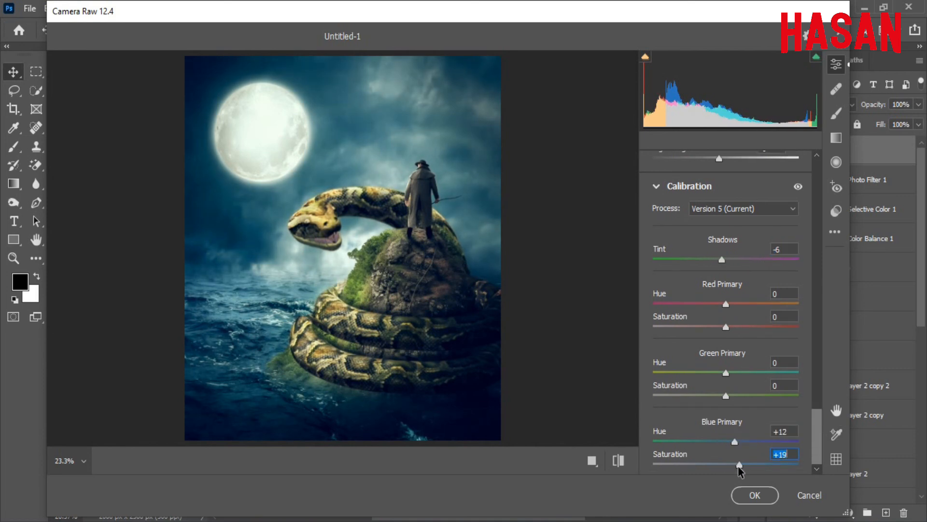
{"action": "left_click_drag", "start_coordinate": [699, 465], "coordinate": [745, 464]}
{"action": "left_click", "coordinate": [754, 495]}
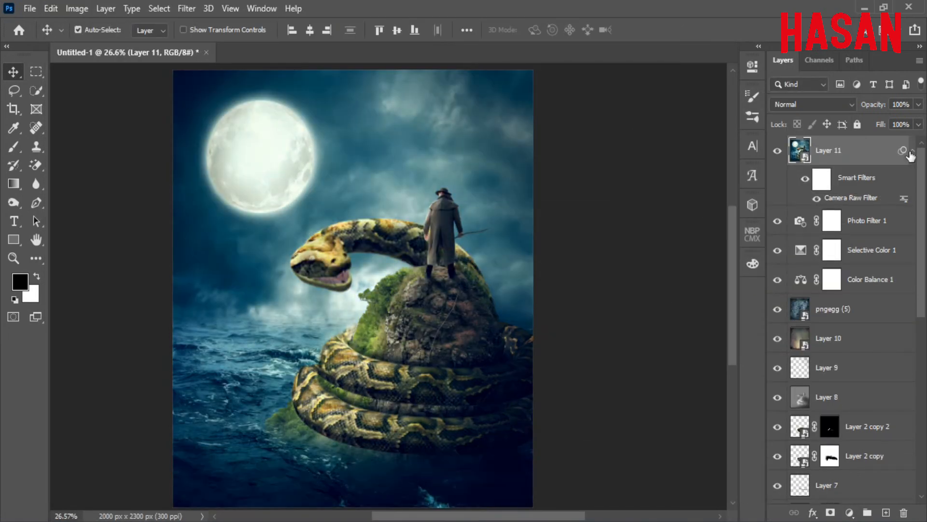
Collapse Layer 11's smart filters, lower its opacity to 90%, and stamp all visible layers into a new layer on top.
{"action": "left_click", "coordinate": [911, 153]}
{"action": "left_click_drag", "start_coordinate": [877, 107], "coordinate": [871, 106]}
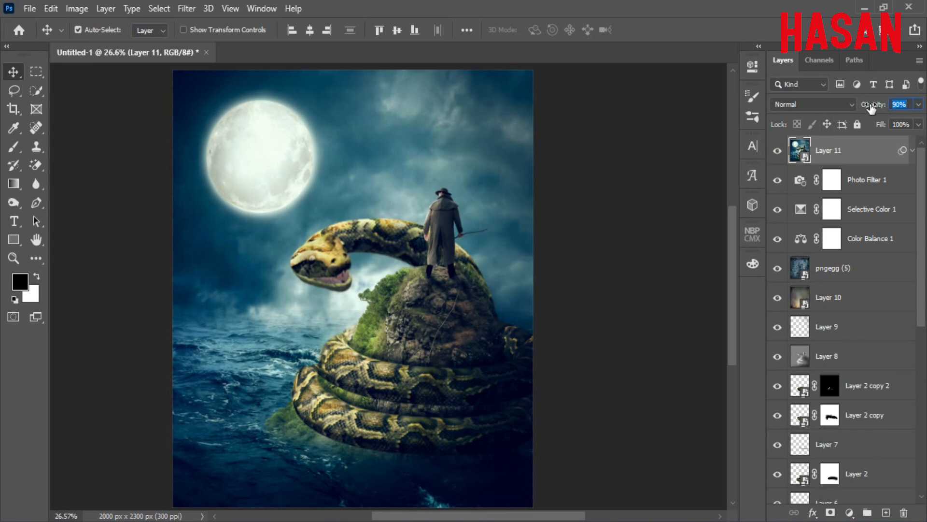
{"action": "left_click", "coordinate": [885, 513]}
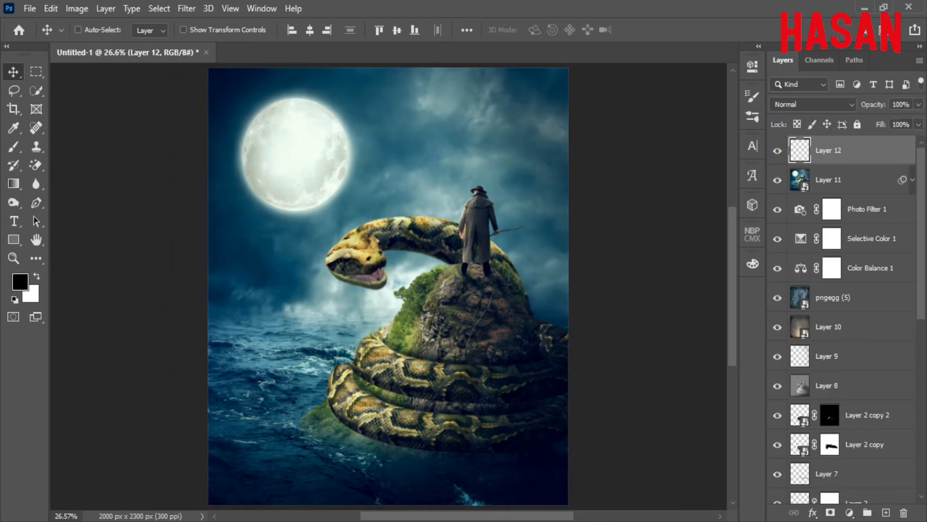
{"action": "key", "text": "ctrl+shift+alt+e"}
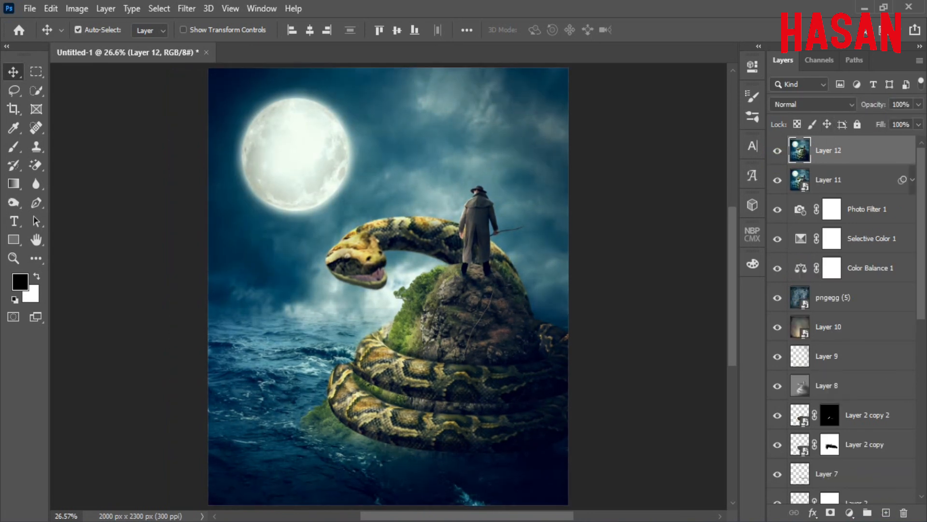